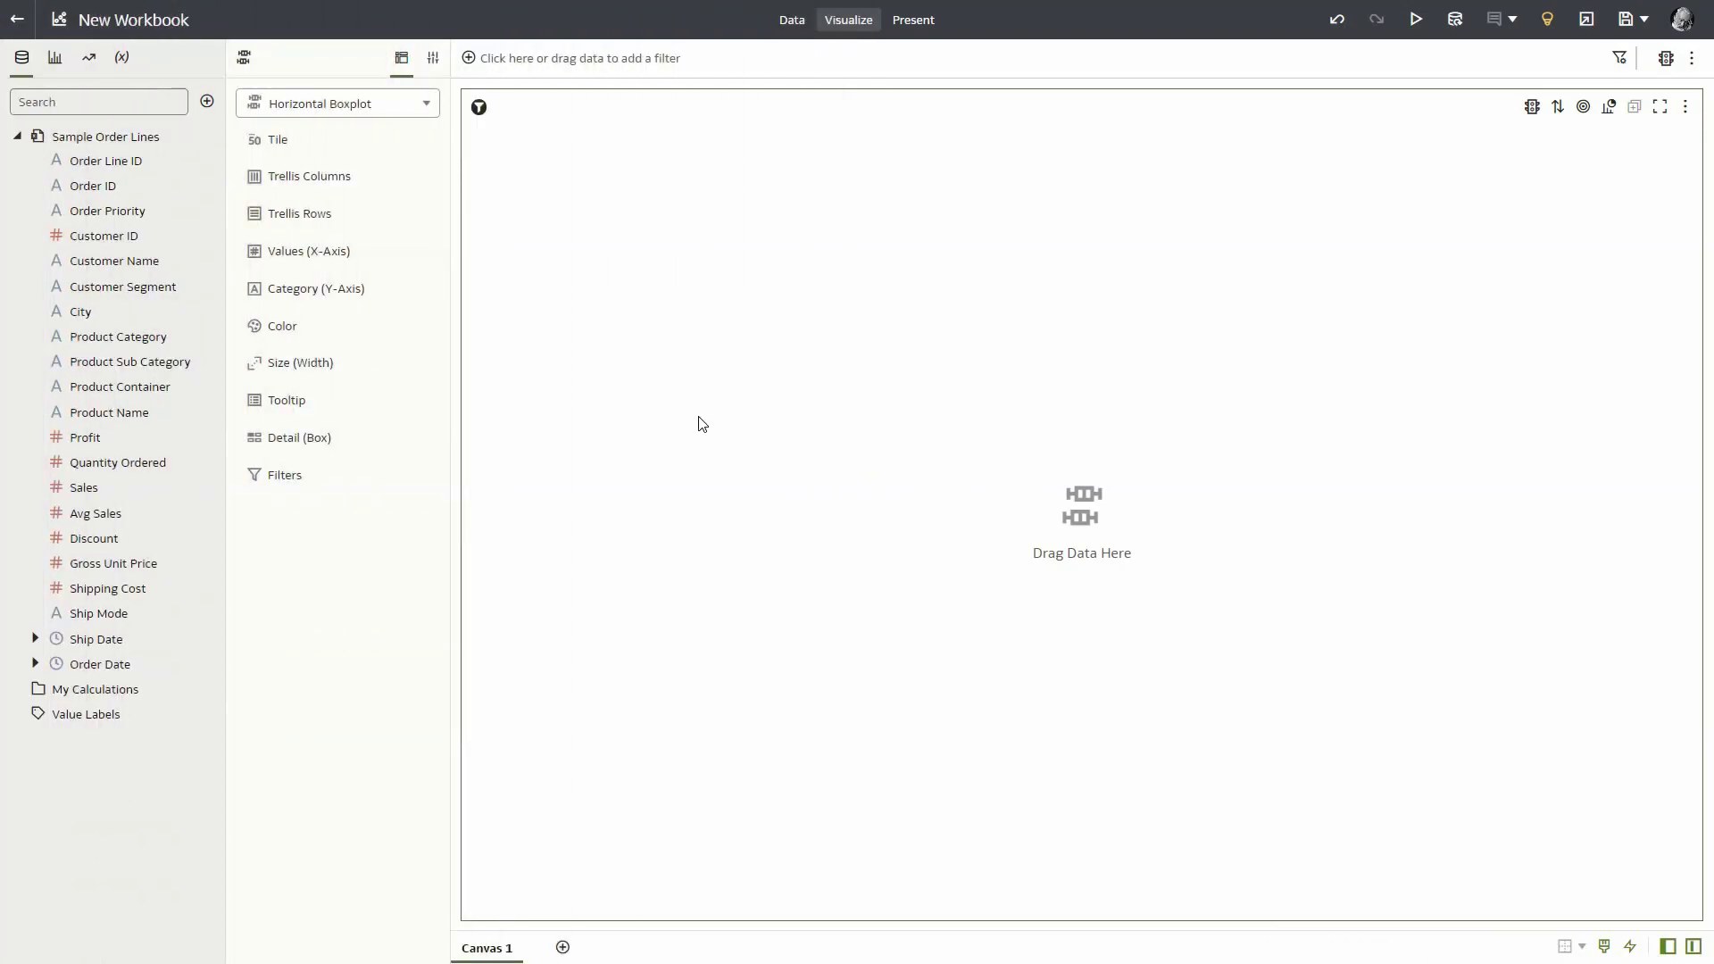
- Plot Sales on the horizontal boxplot's value axis, with City as the box detail
{"action": "left_click_drag", "start_coordinate": [95, 498], "coordinate": [308, 267]}
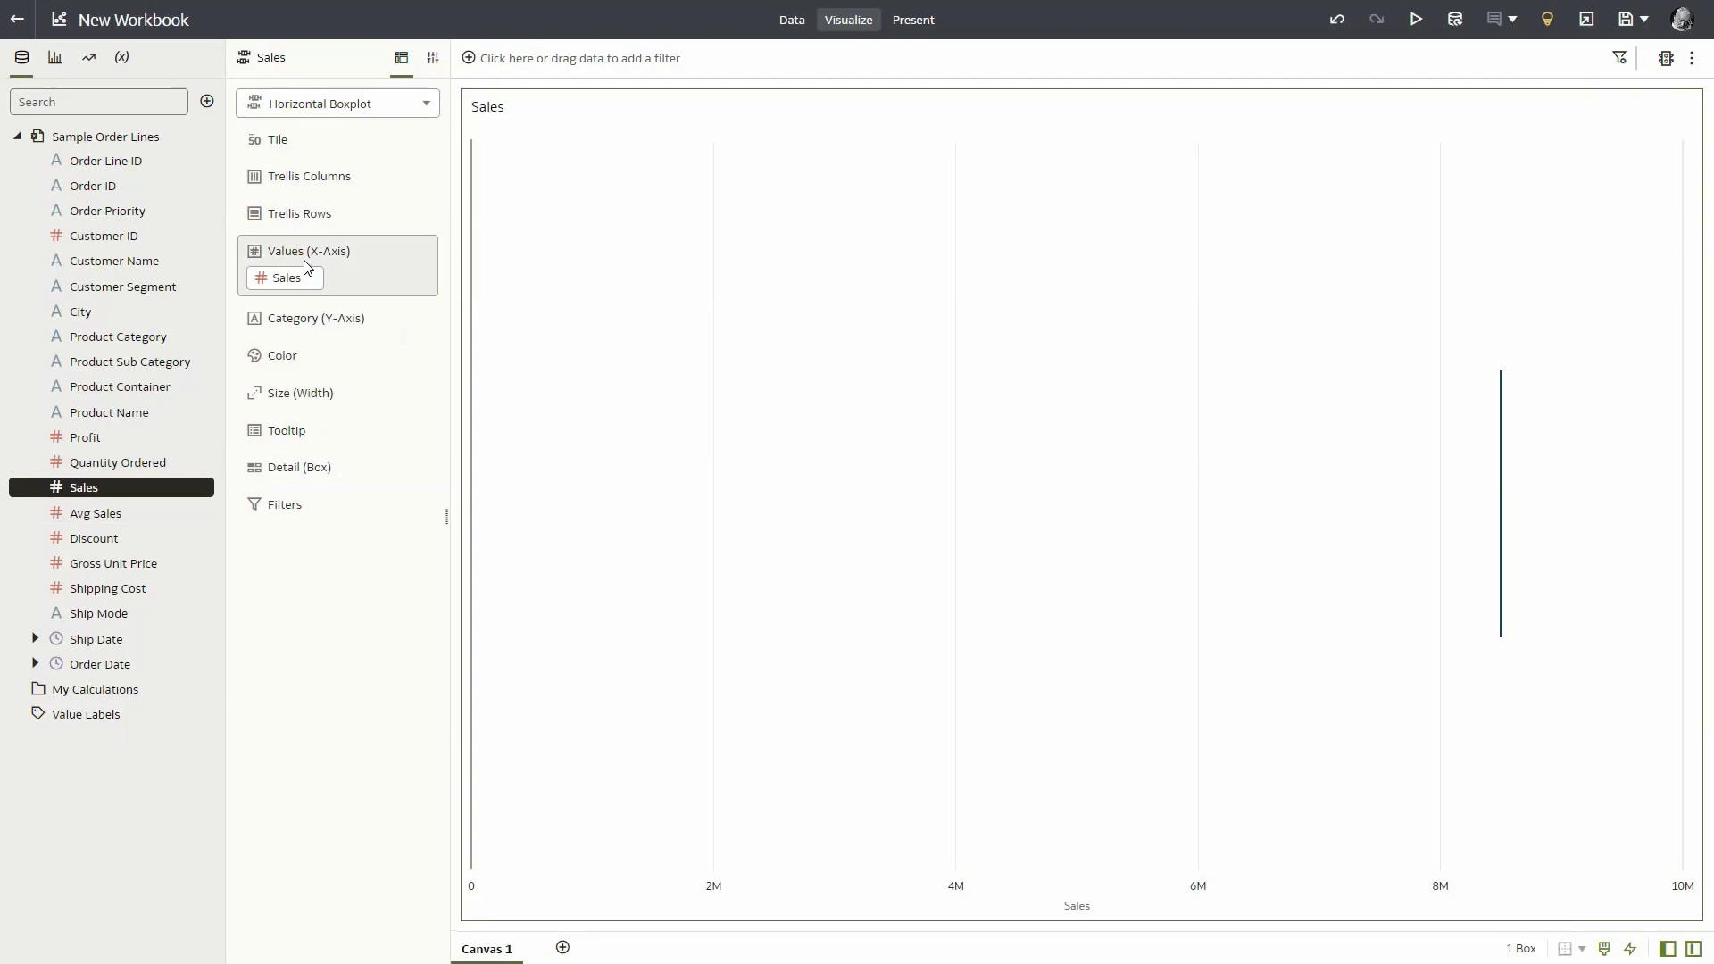
{"action": "left_click_drag", "start_coordinate": [116, 314], "coordinate": [320, 478]}
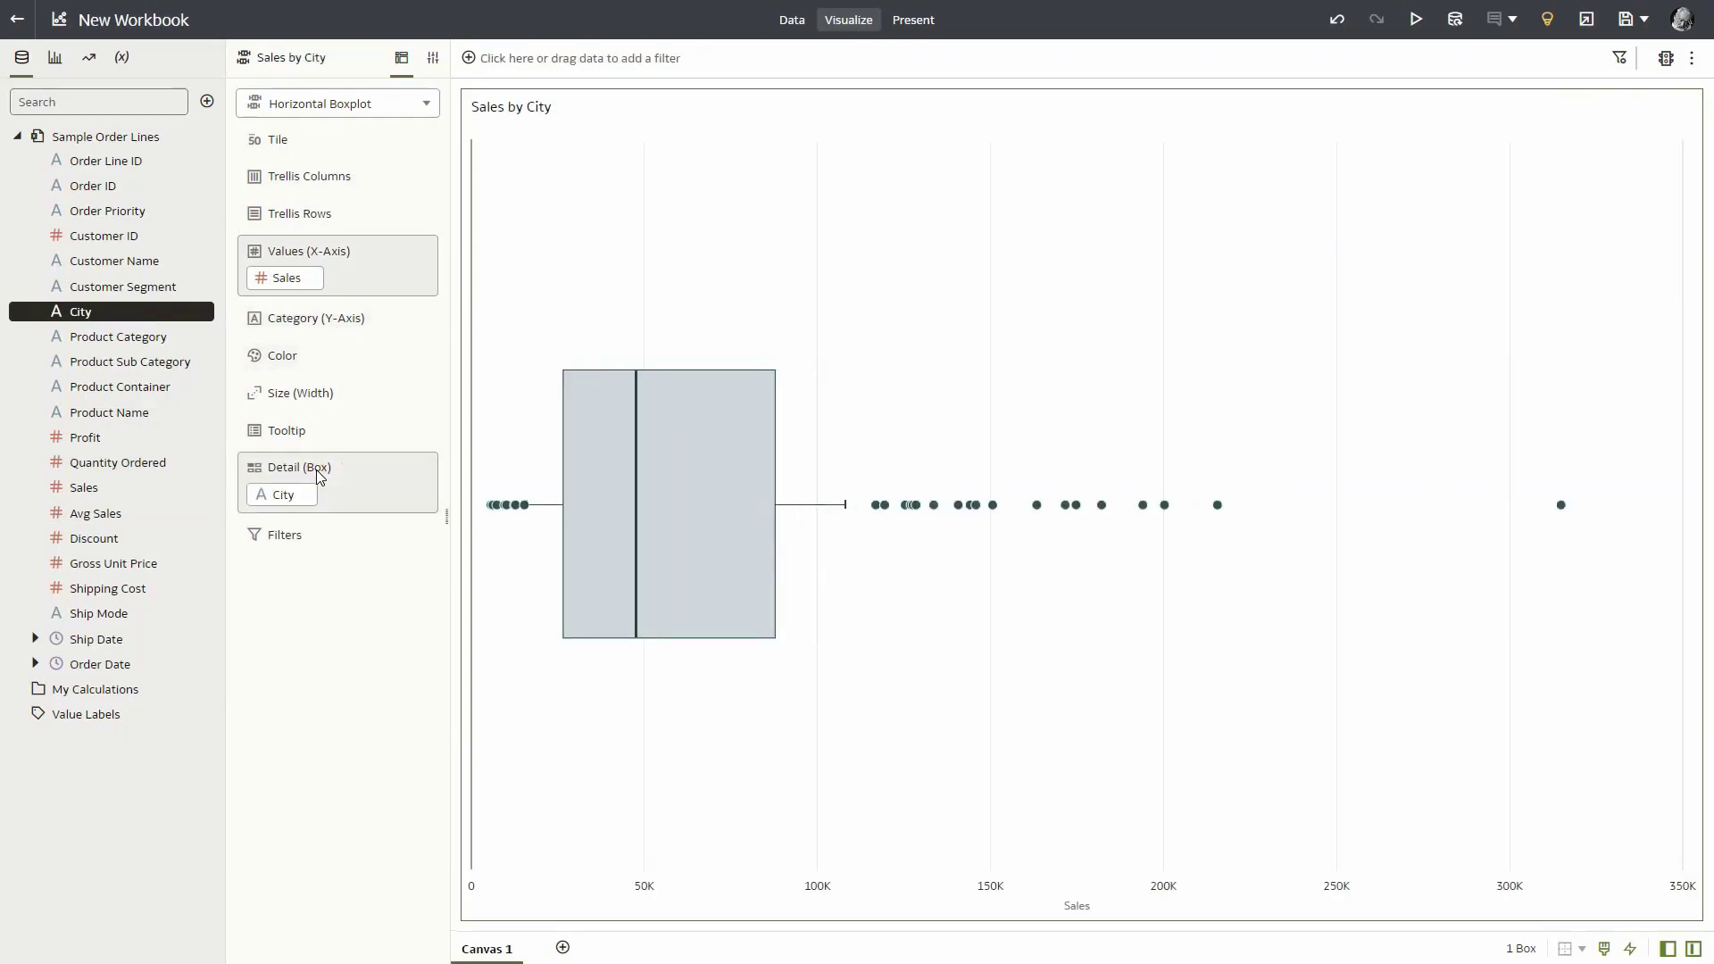
{"action": "mouse_move", "coordinate": [618, 478]}
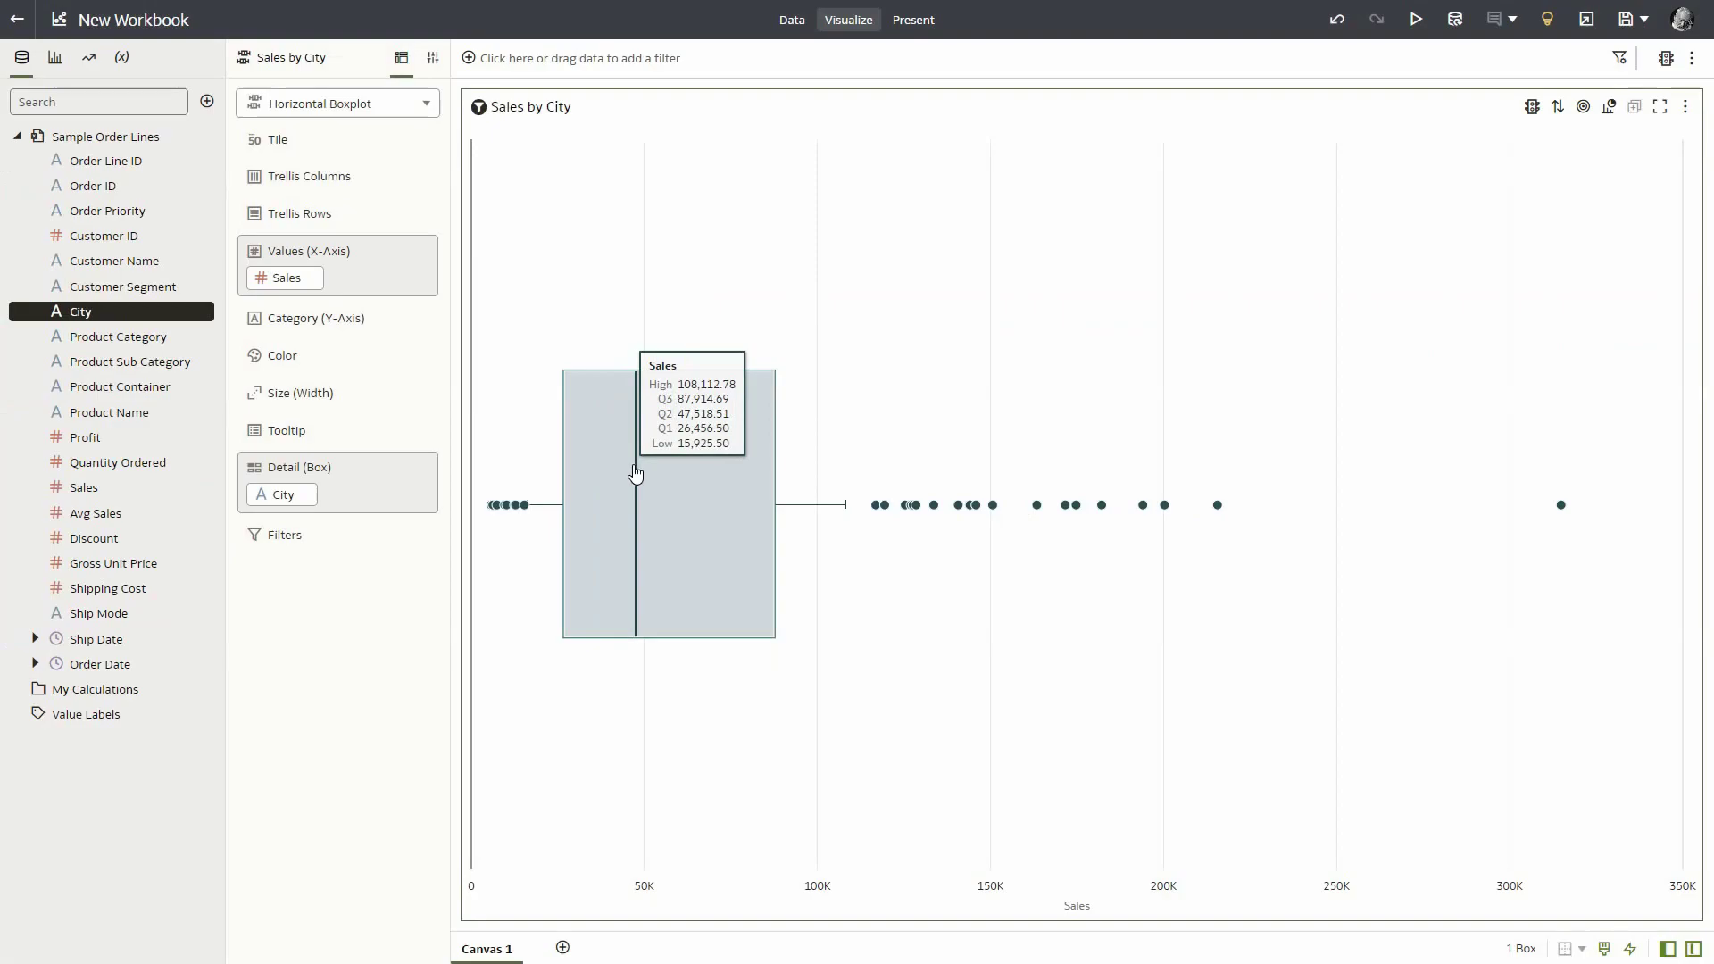
{"action": "mouse_move", "coordinate": [1560, 507]}
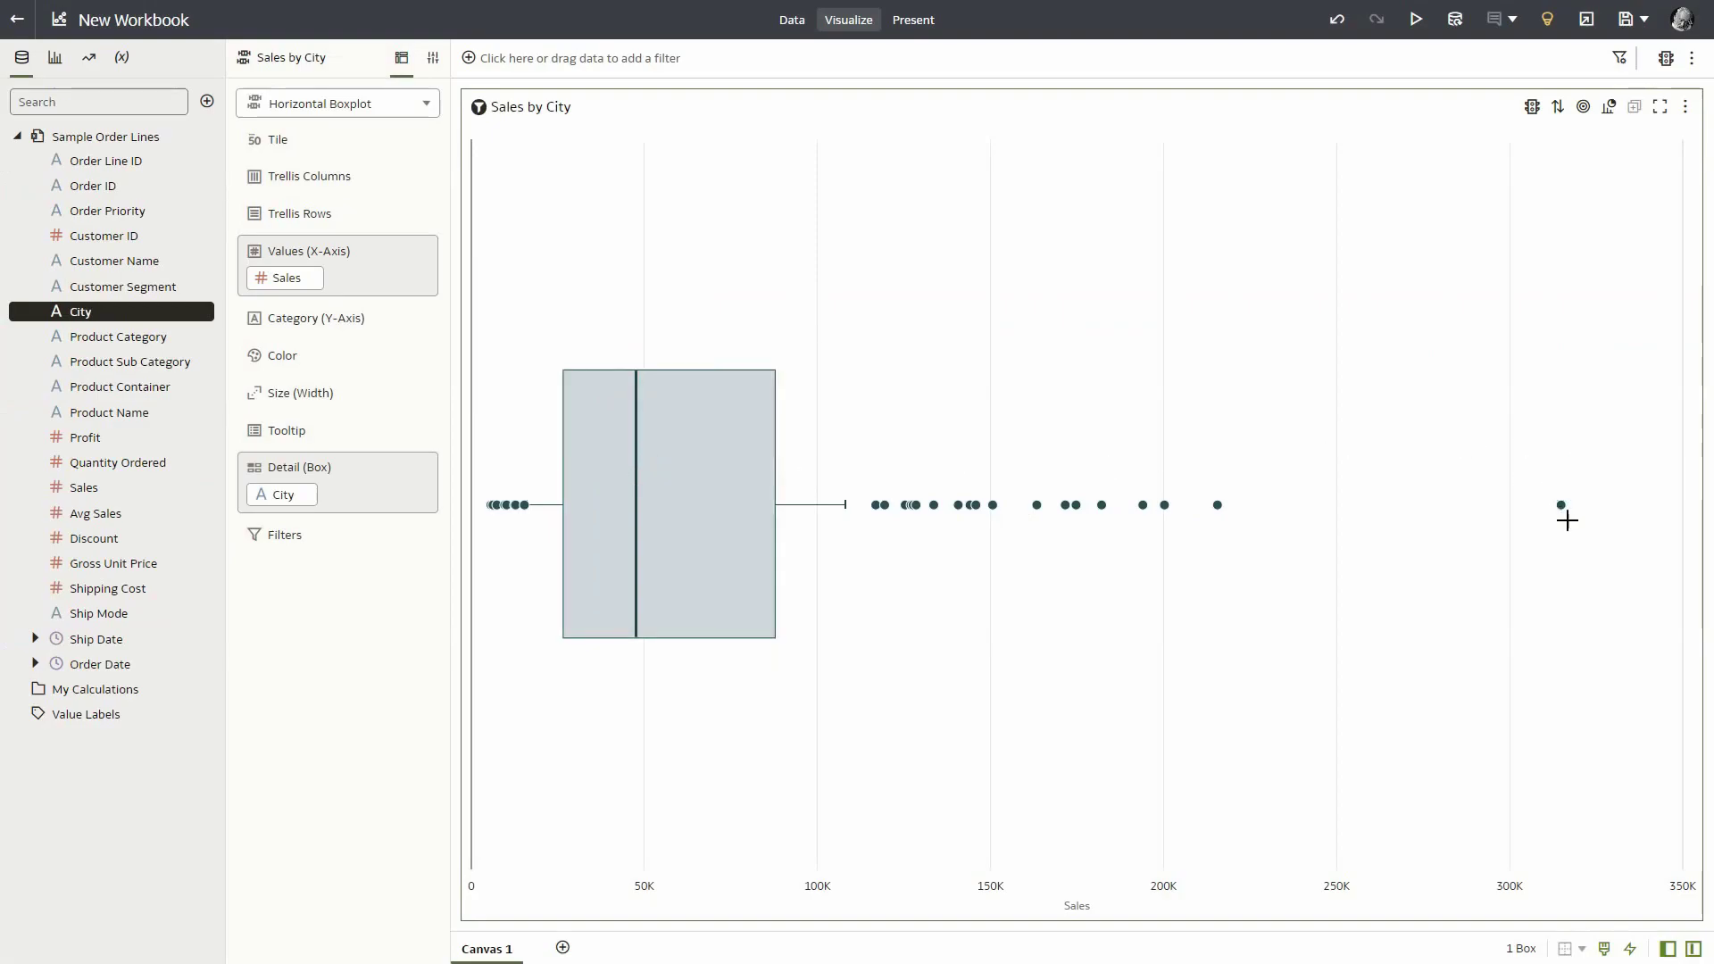
{"action": "mouse_move", "coordinate": [490, 511]}
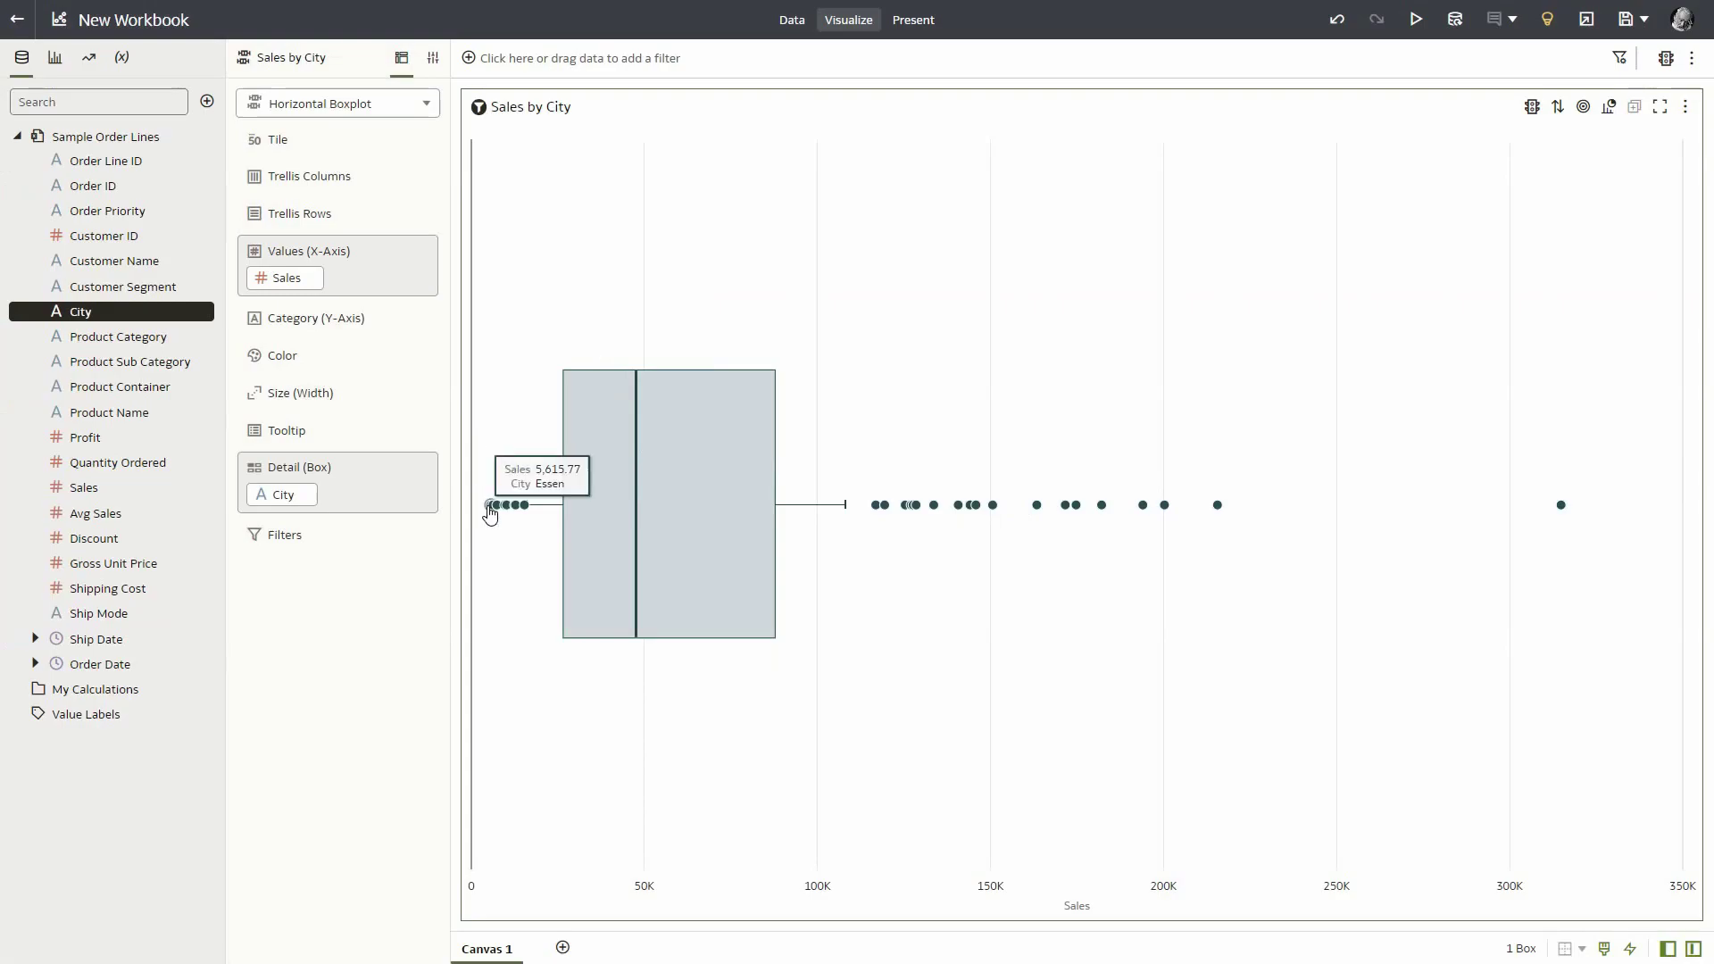
{"action": "mouse_move", "coordinate": [568, 497]}
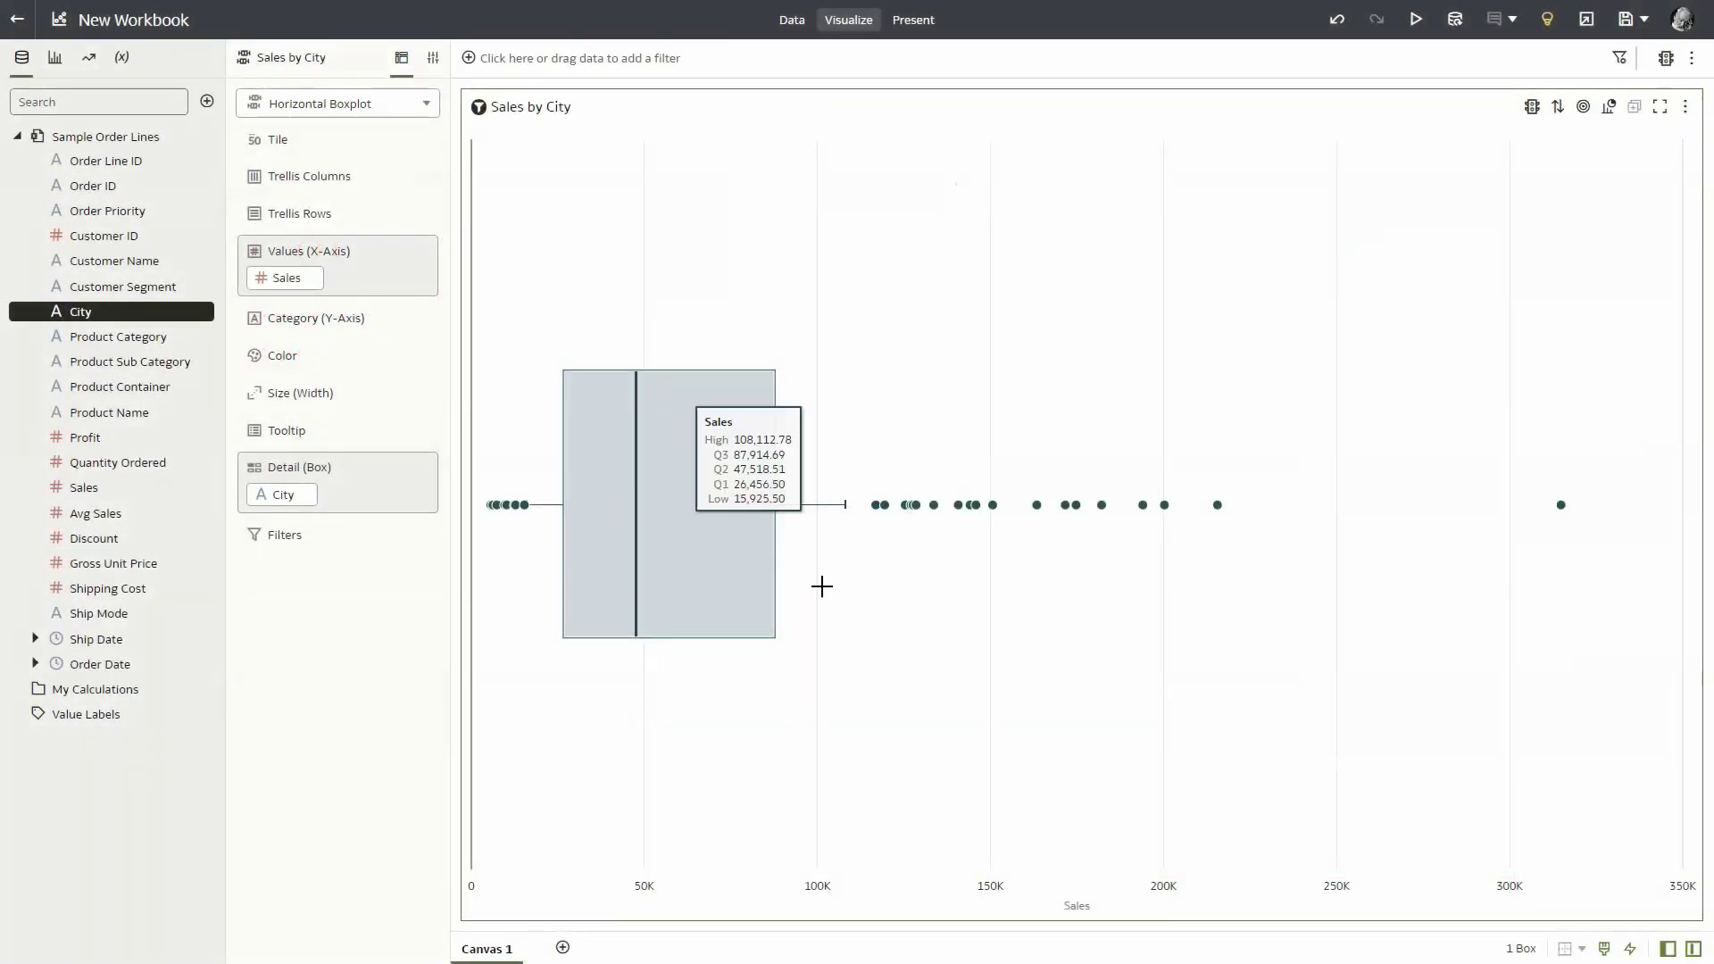
- Create the best visualization from Sales, City and Customer ID as a scatter chart
{"action": "left_click", "coordinate": [119, 485]}
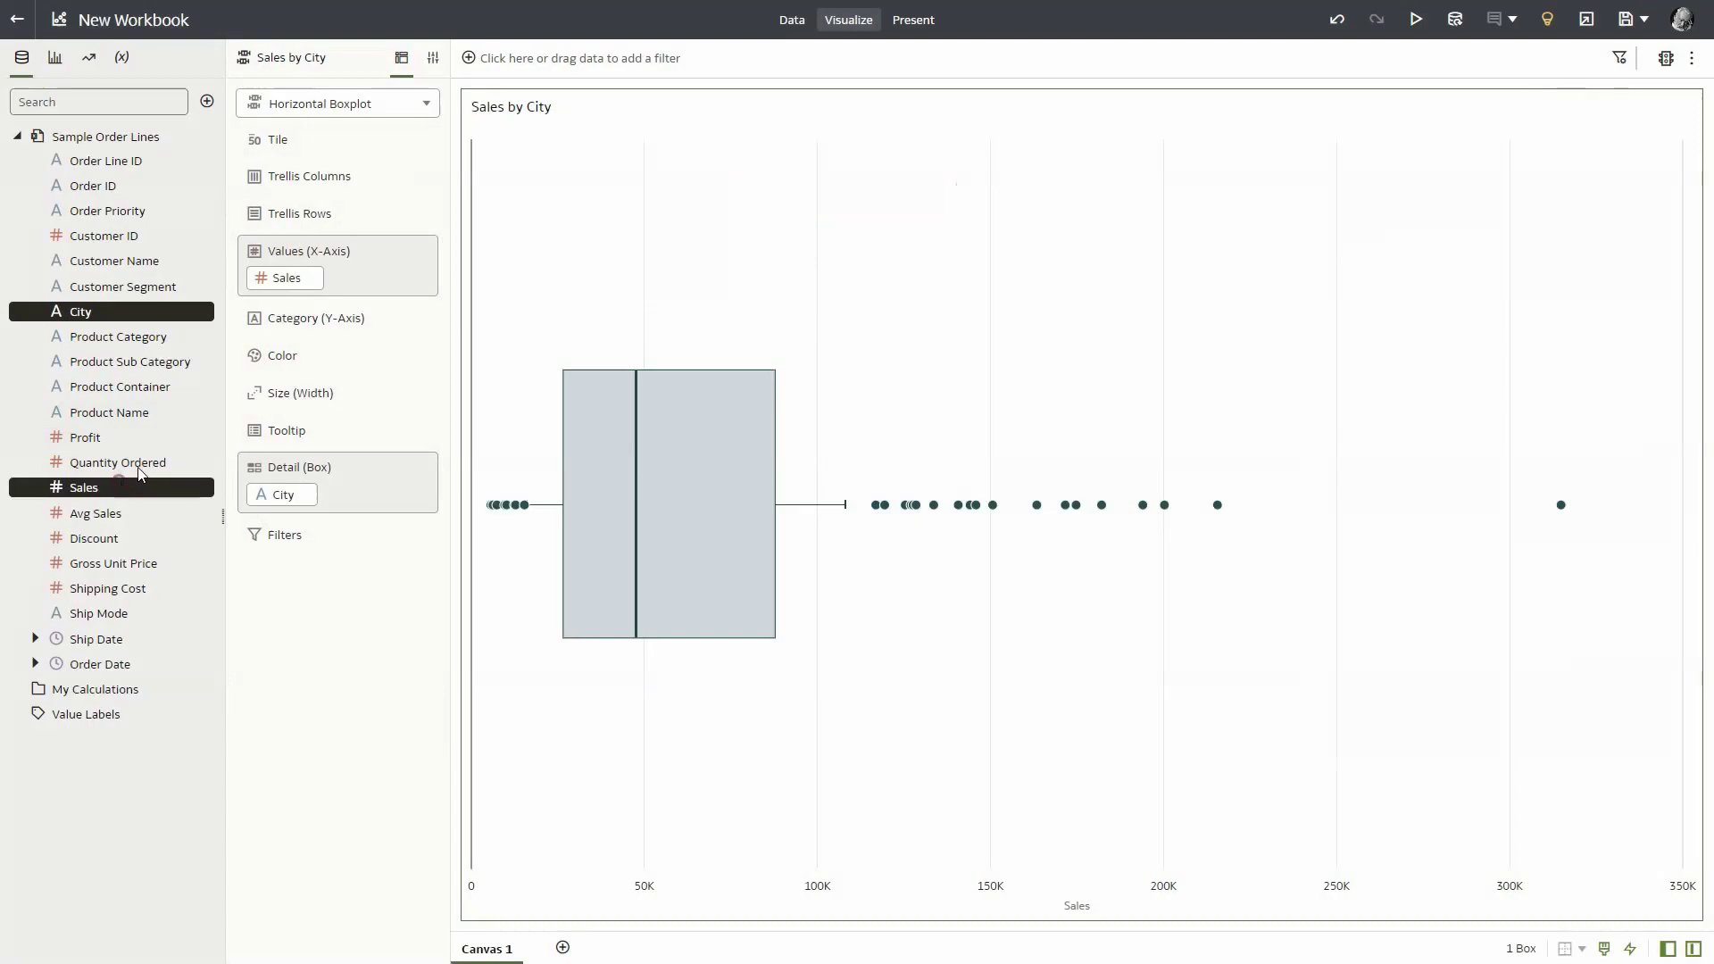
{"action": "right_click", "coordinate": [132, 239]}
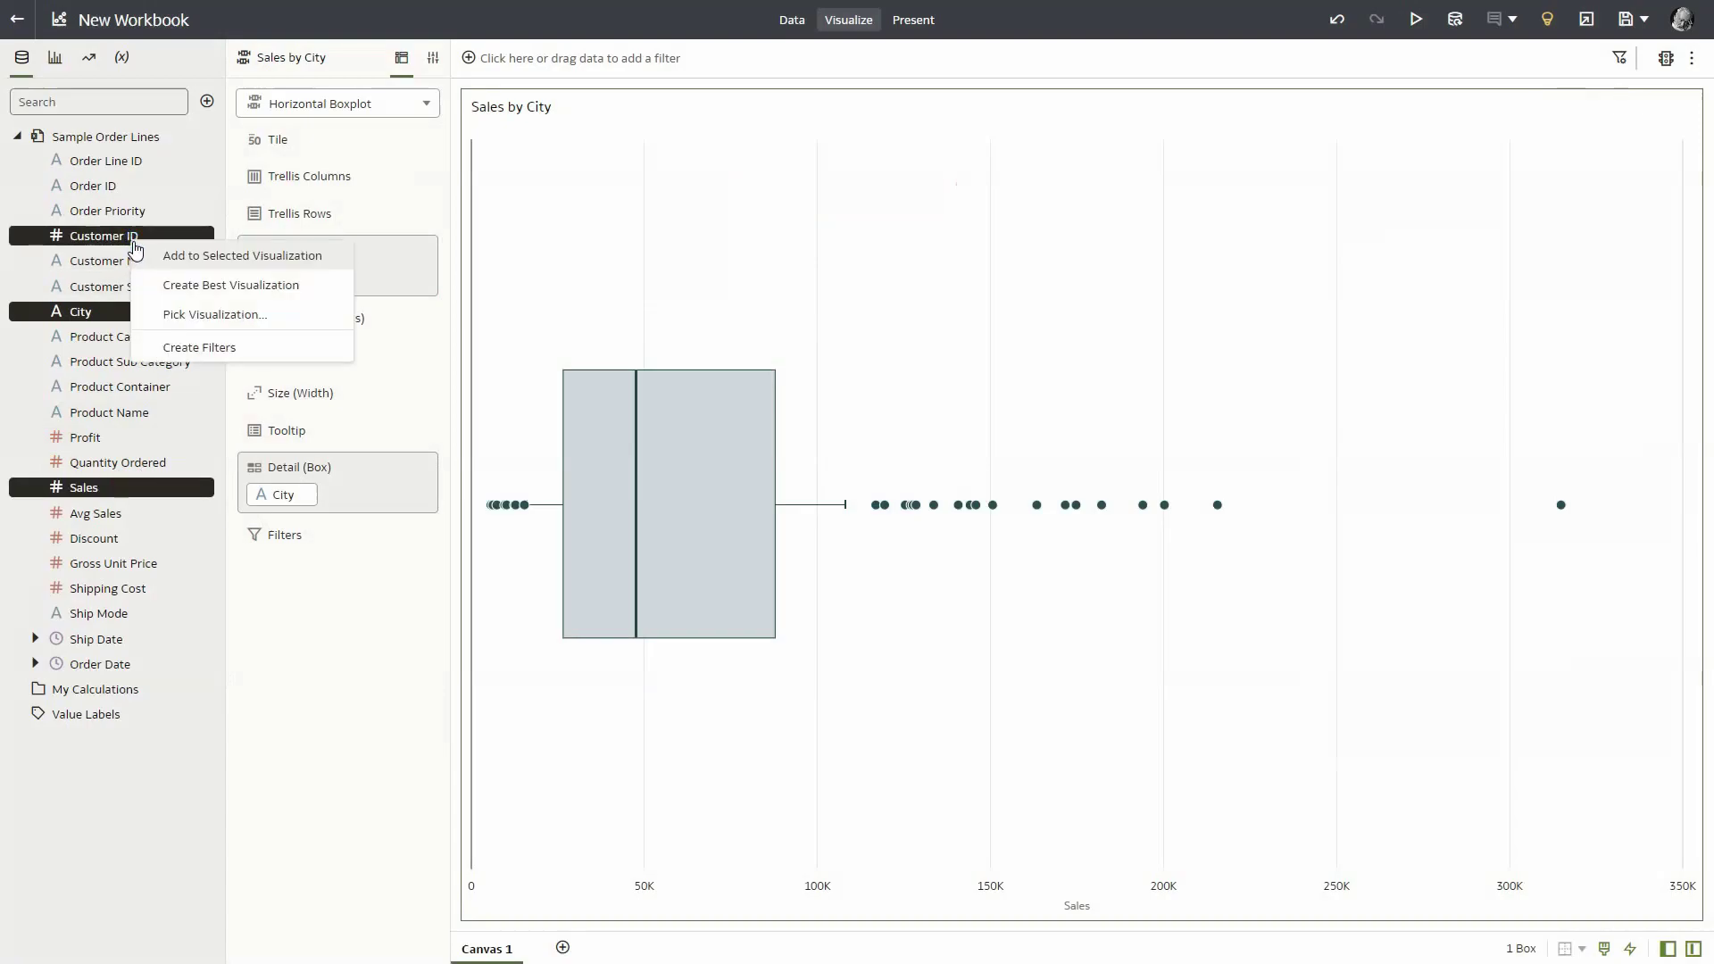
{"action": "left_click", "coordinate": [178, 284]}
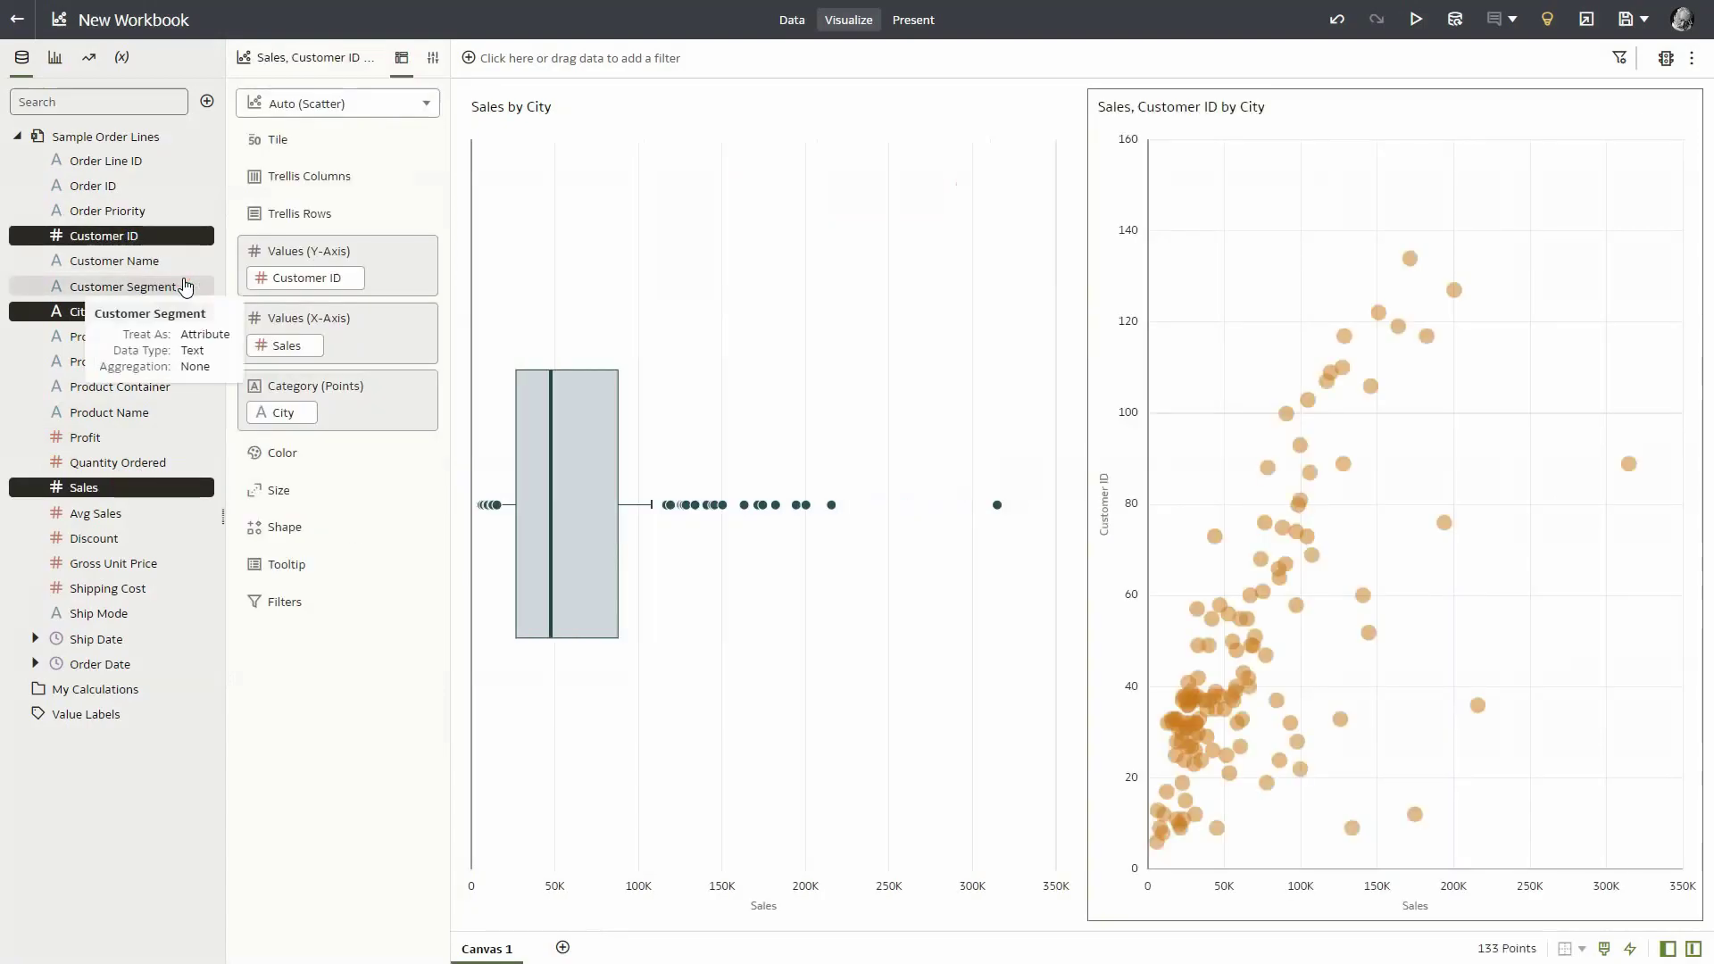
- Brush the Hong Kong, high-sales and far-left low-sales boxplot outliers, then clear the selection
{"action": "left_click", "coordinate": [997, 507]}
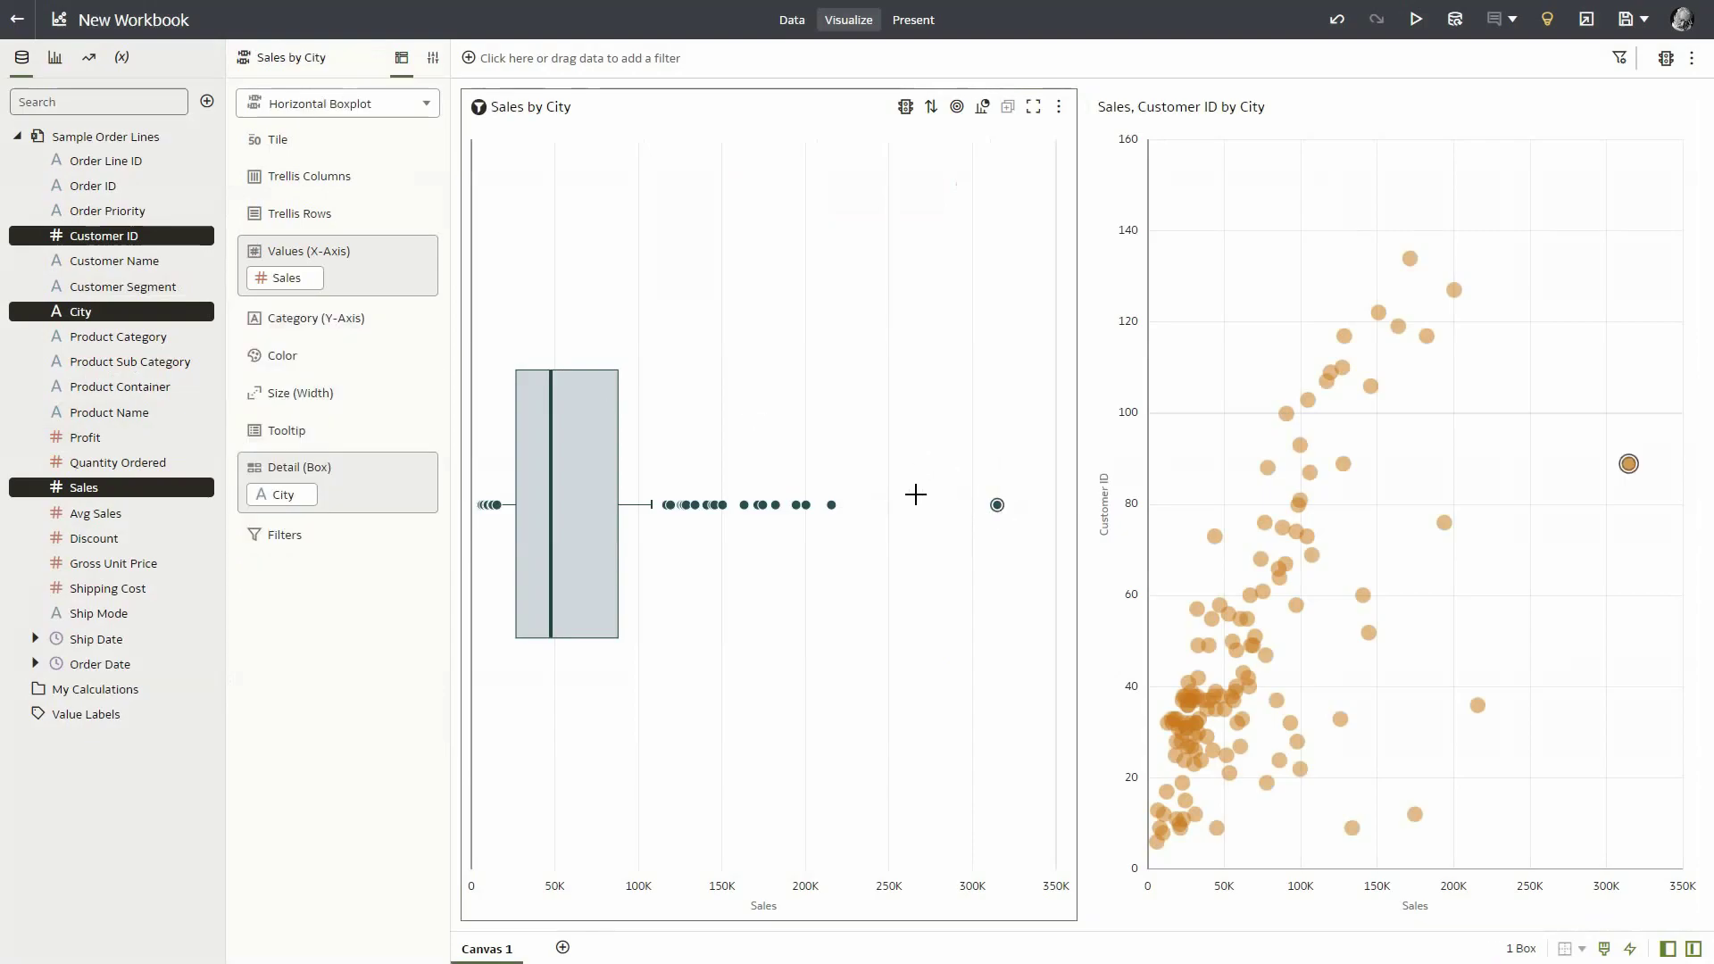
{"action": "left_click", "coordinate": [831, 505], "text": "ctrl"}
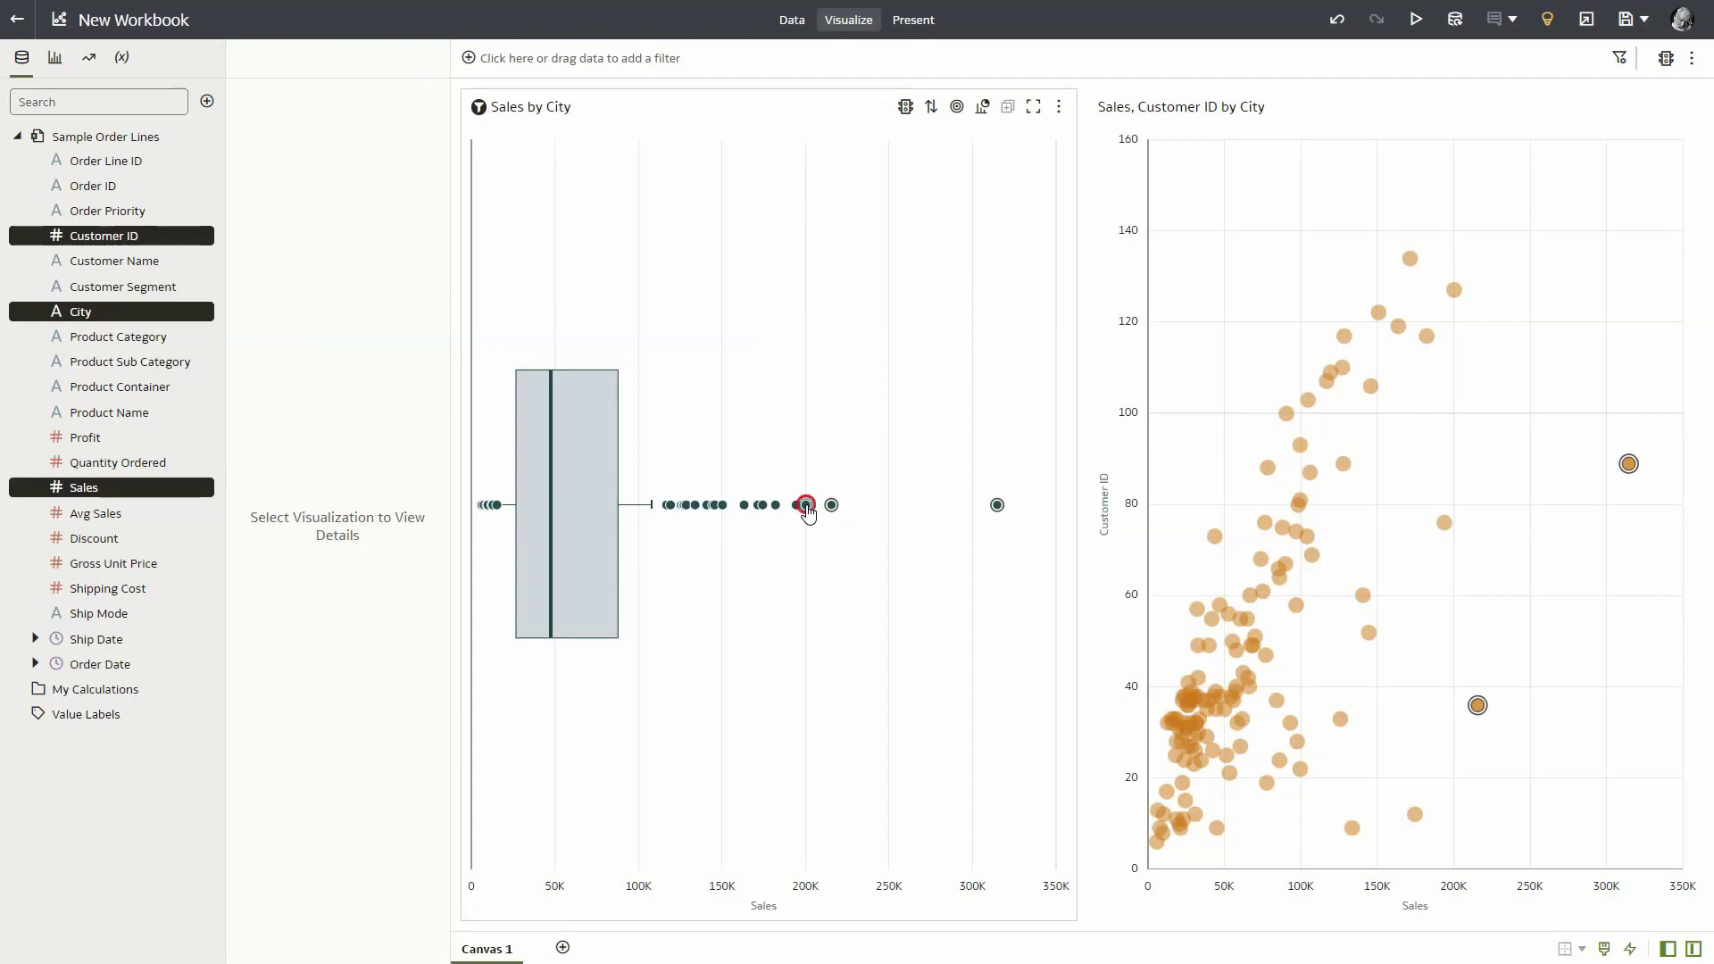
{"action": "left_click", "coordinate": [806, 506], "text": "ctrl"}
{"action": "left_click_drag", "start_coordinate": [720, 446], "coordinate": [998, 534]}
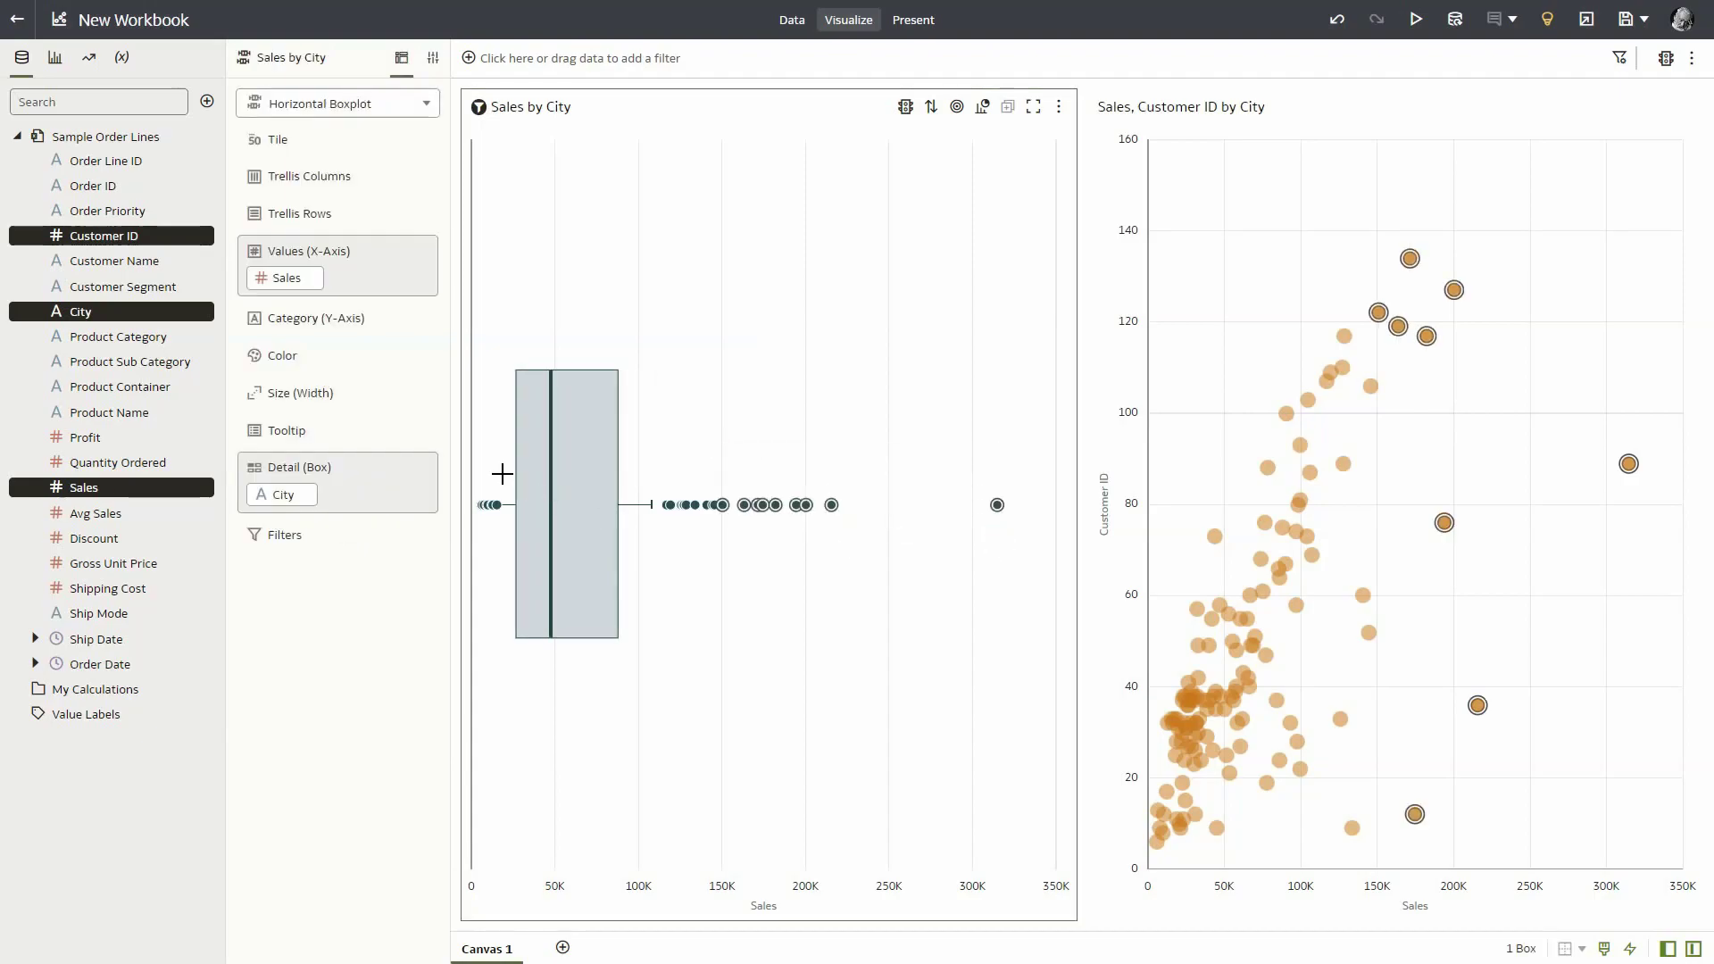
{"action": "left_click_drag", "start_coordinate": [467, 465], "coordinate": [493, 519]}
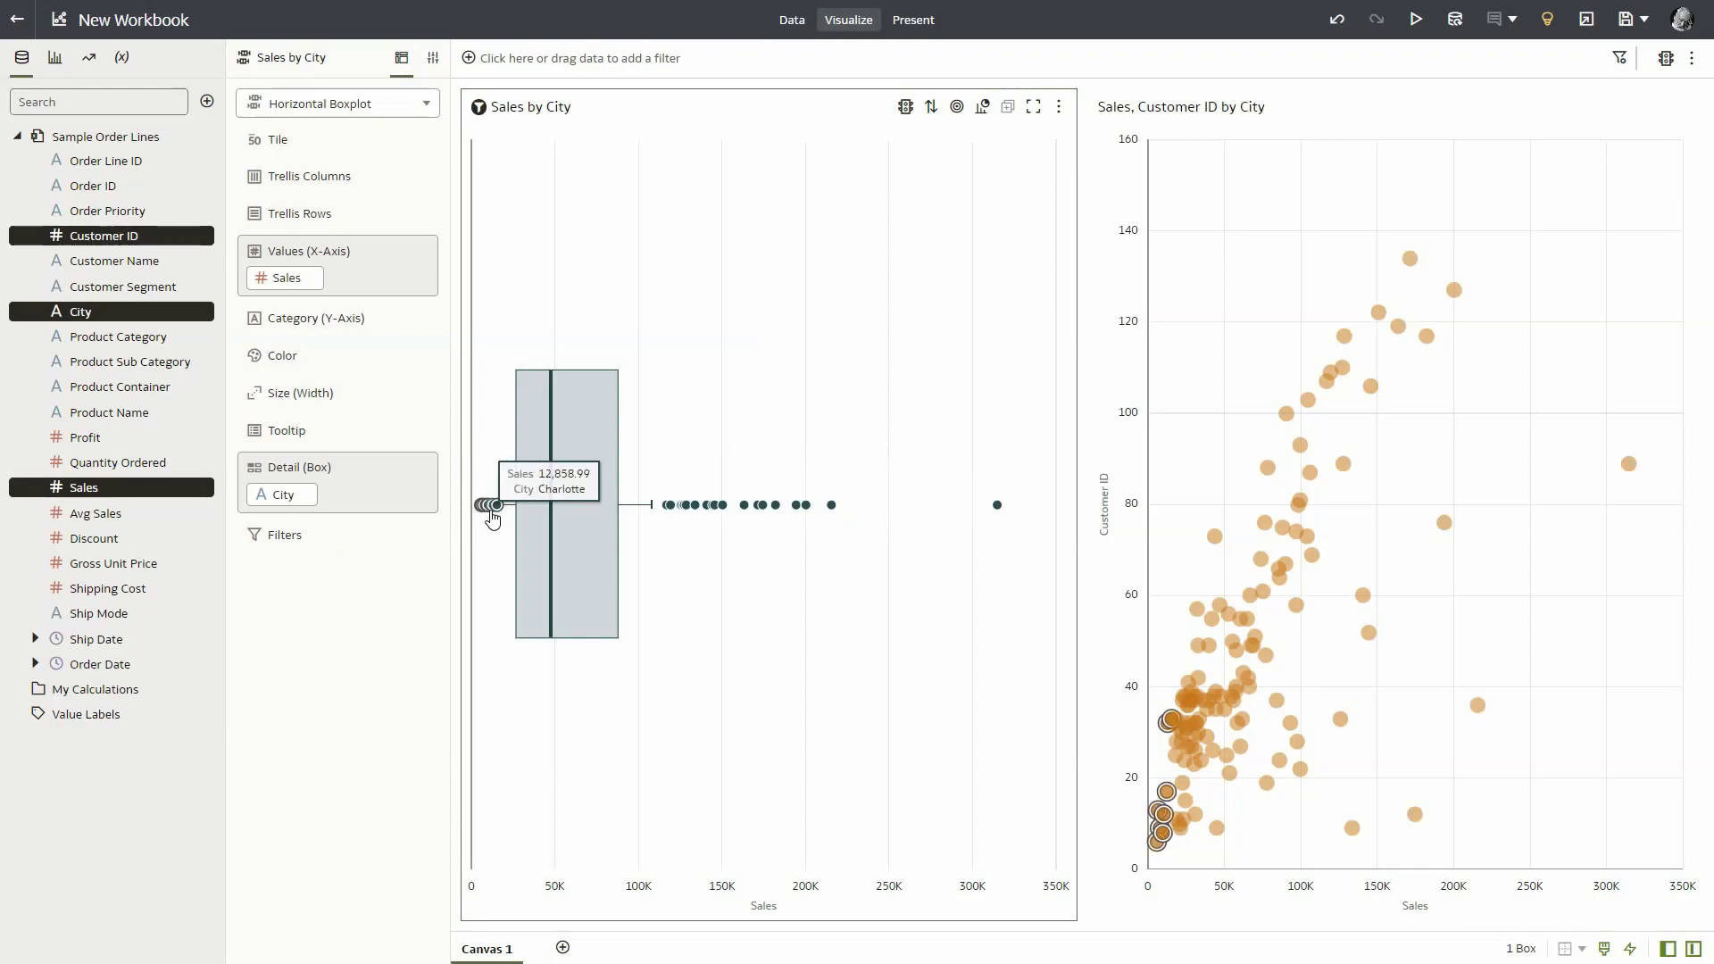
{"action": "left_click", "coordinate": [798, 382]}
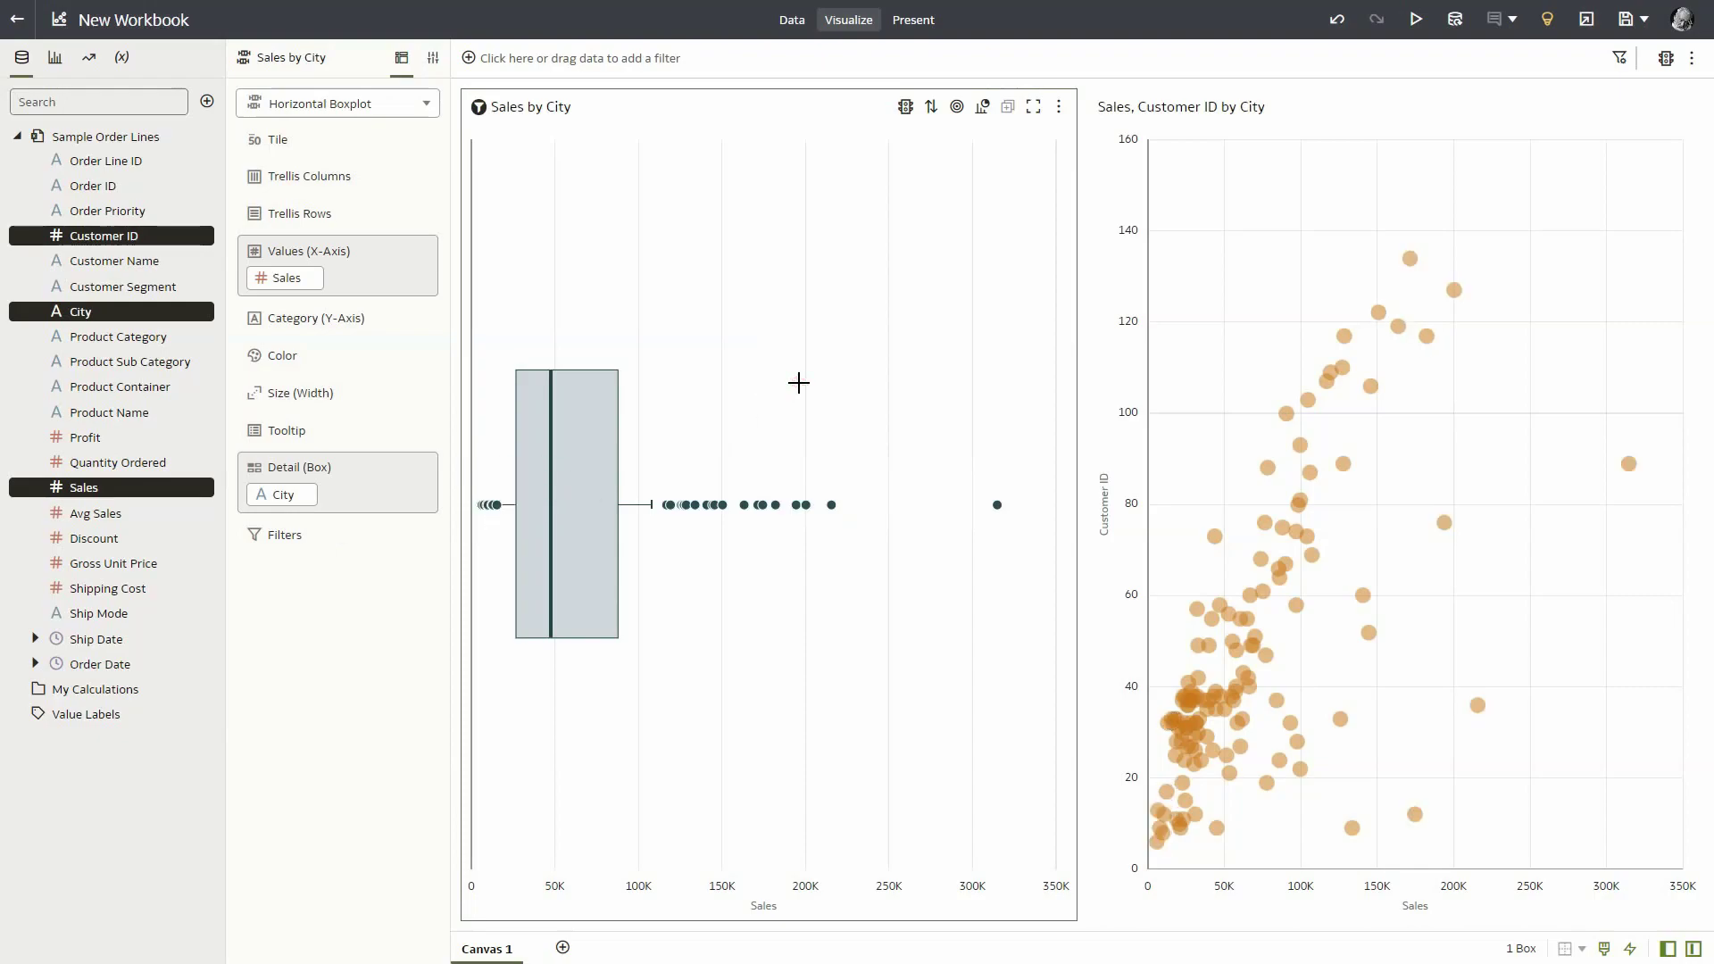
- Colour the boxplot by Product Category and trellis the scatter into Product Category rows
{"action": "left_click", "coordinate": [165, 339]}
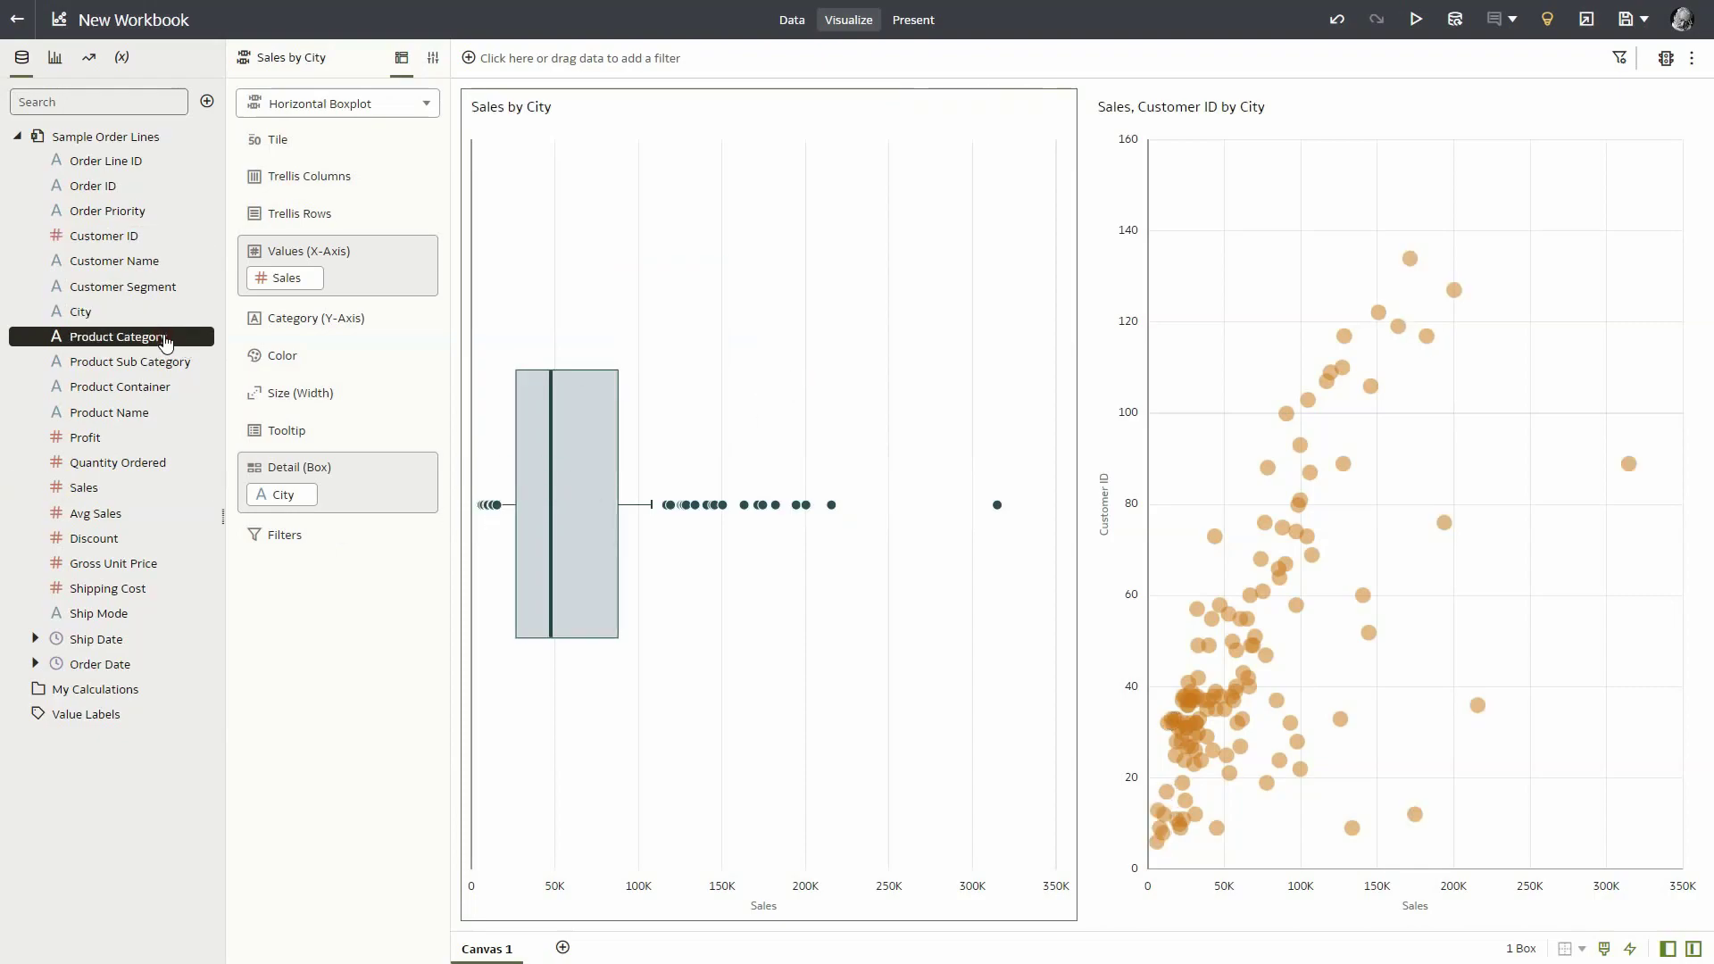
{"action": "left_click_drag", "start_coordinate": [166, 339], "coordinate": [300, 364]}
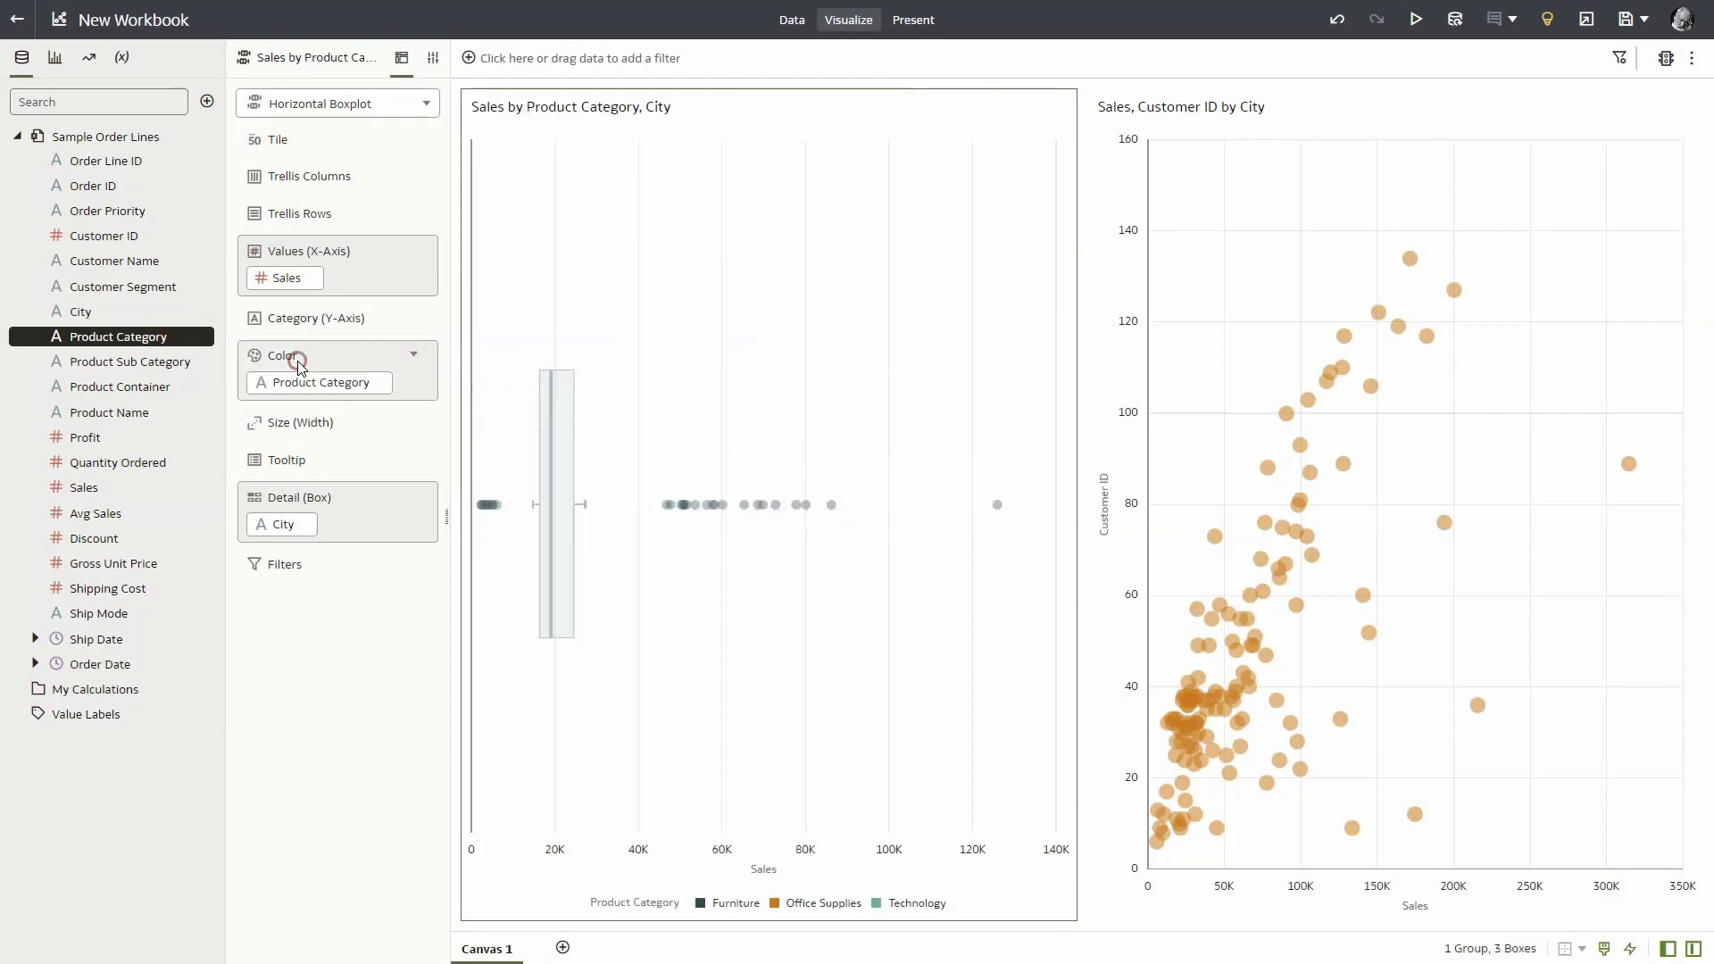
{"action": "left_click", "coordinate": [1181, 230]}
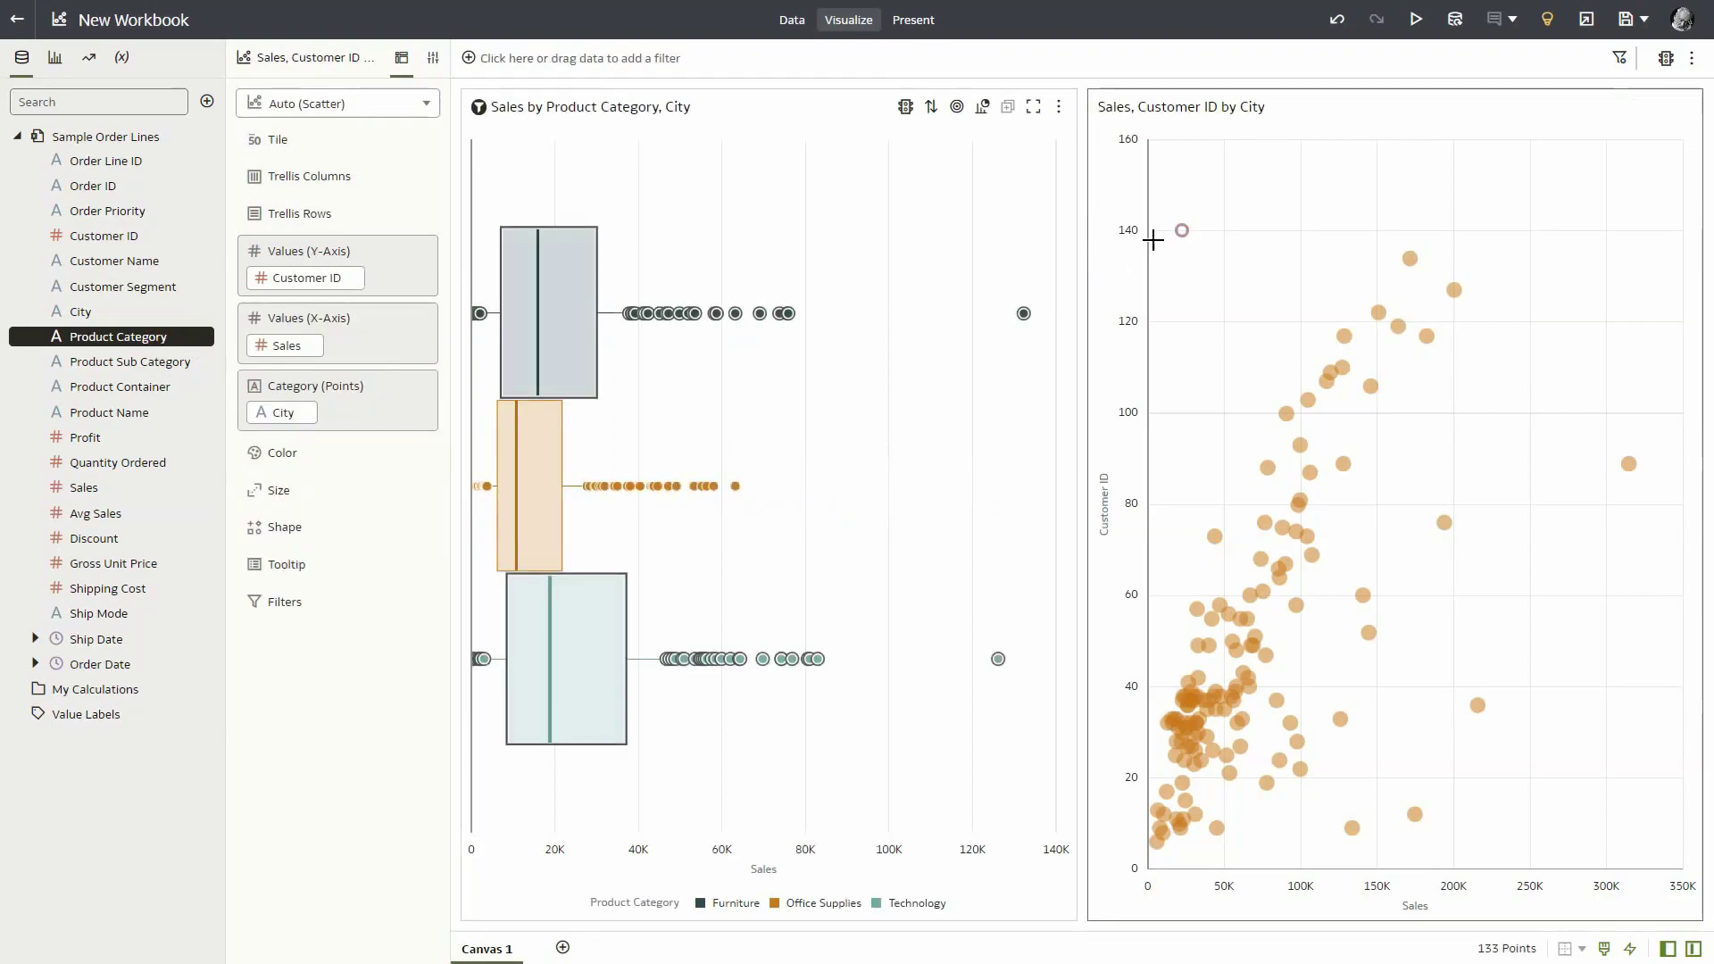
{"action": "left_click_drag", "start_coordinate": [143, 339], "coordinate": [298, 230]}
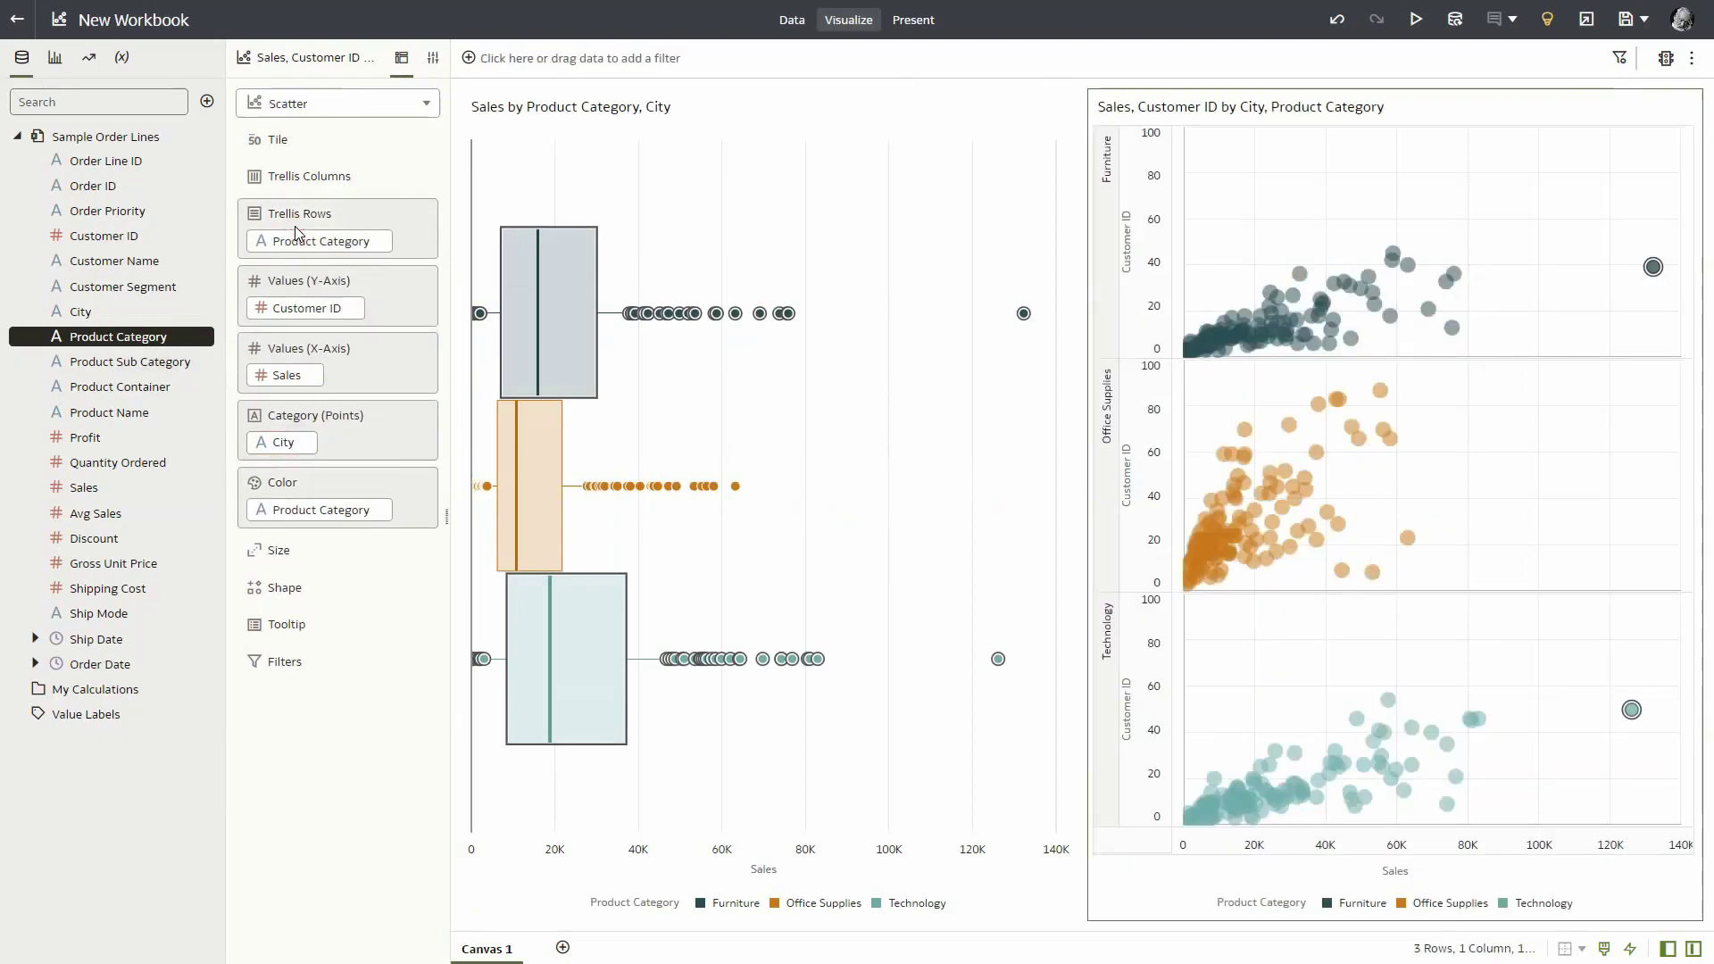
- Remove the two far-right outliers from the boxplot with Remove Selected
{"action": "left_click", "coordinate": [754, 437]}
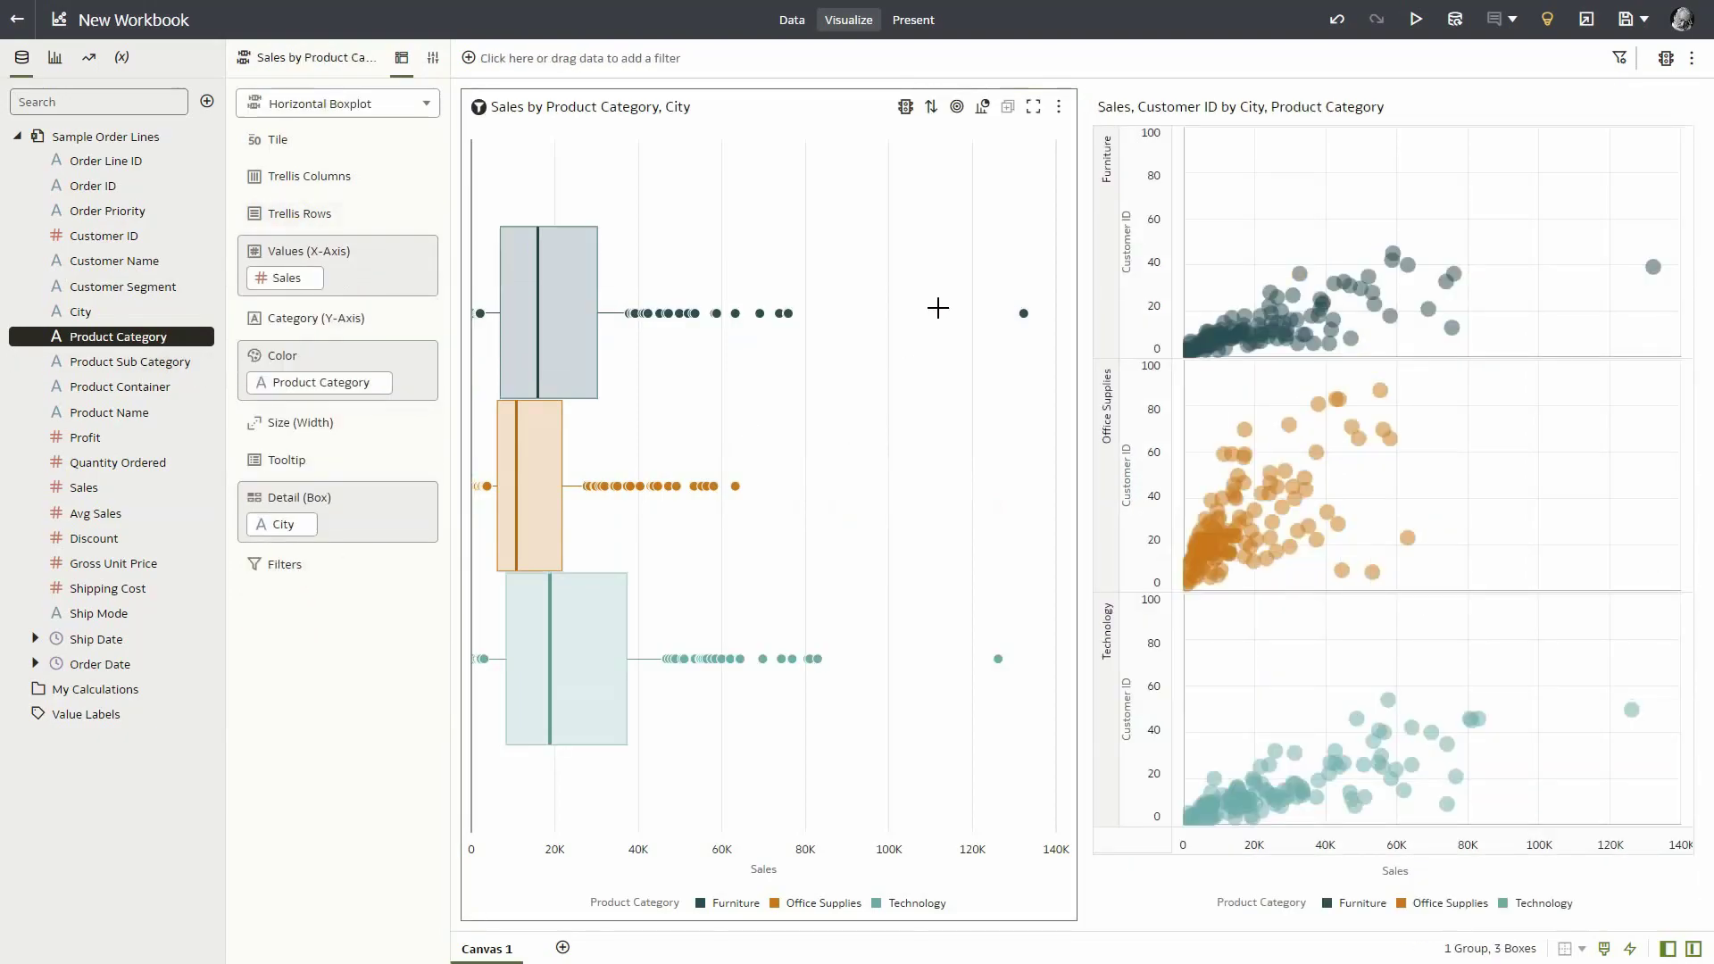
{"action": "left_click_drag", "start_coordinate": [968, 278], "coordinate": [1050, 680]}
{"action": "right_click", "coordinate": [1024, 314]}
{"action": "left_click", "coordinate": [1061, 357]}
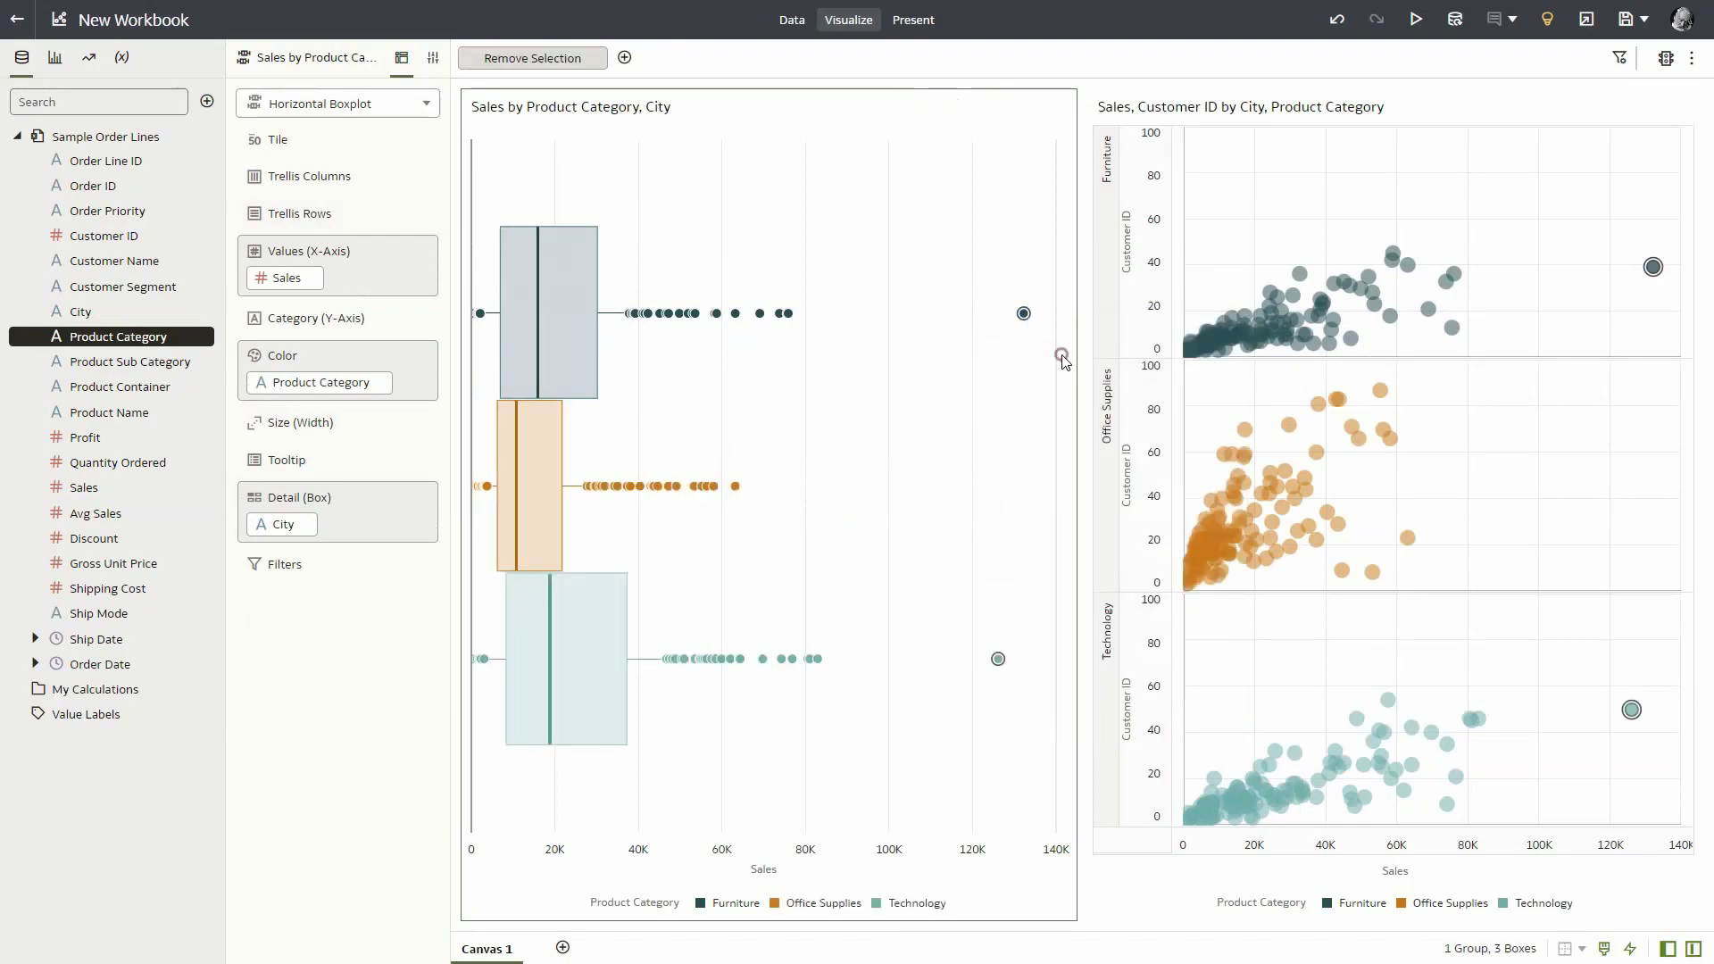
- Confirm the outlier removal filter and hide the settings and data panels to widen the charts
{"action": "left_click", "coordinate": [1158, 371]}
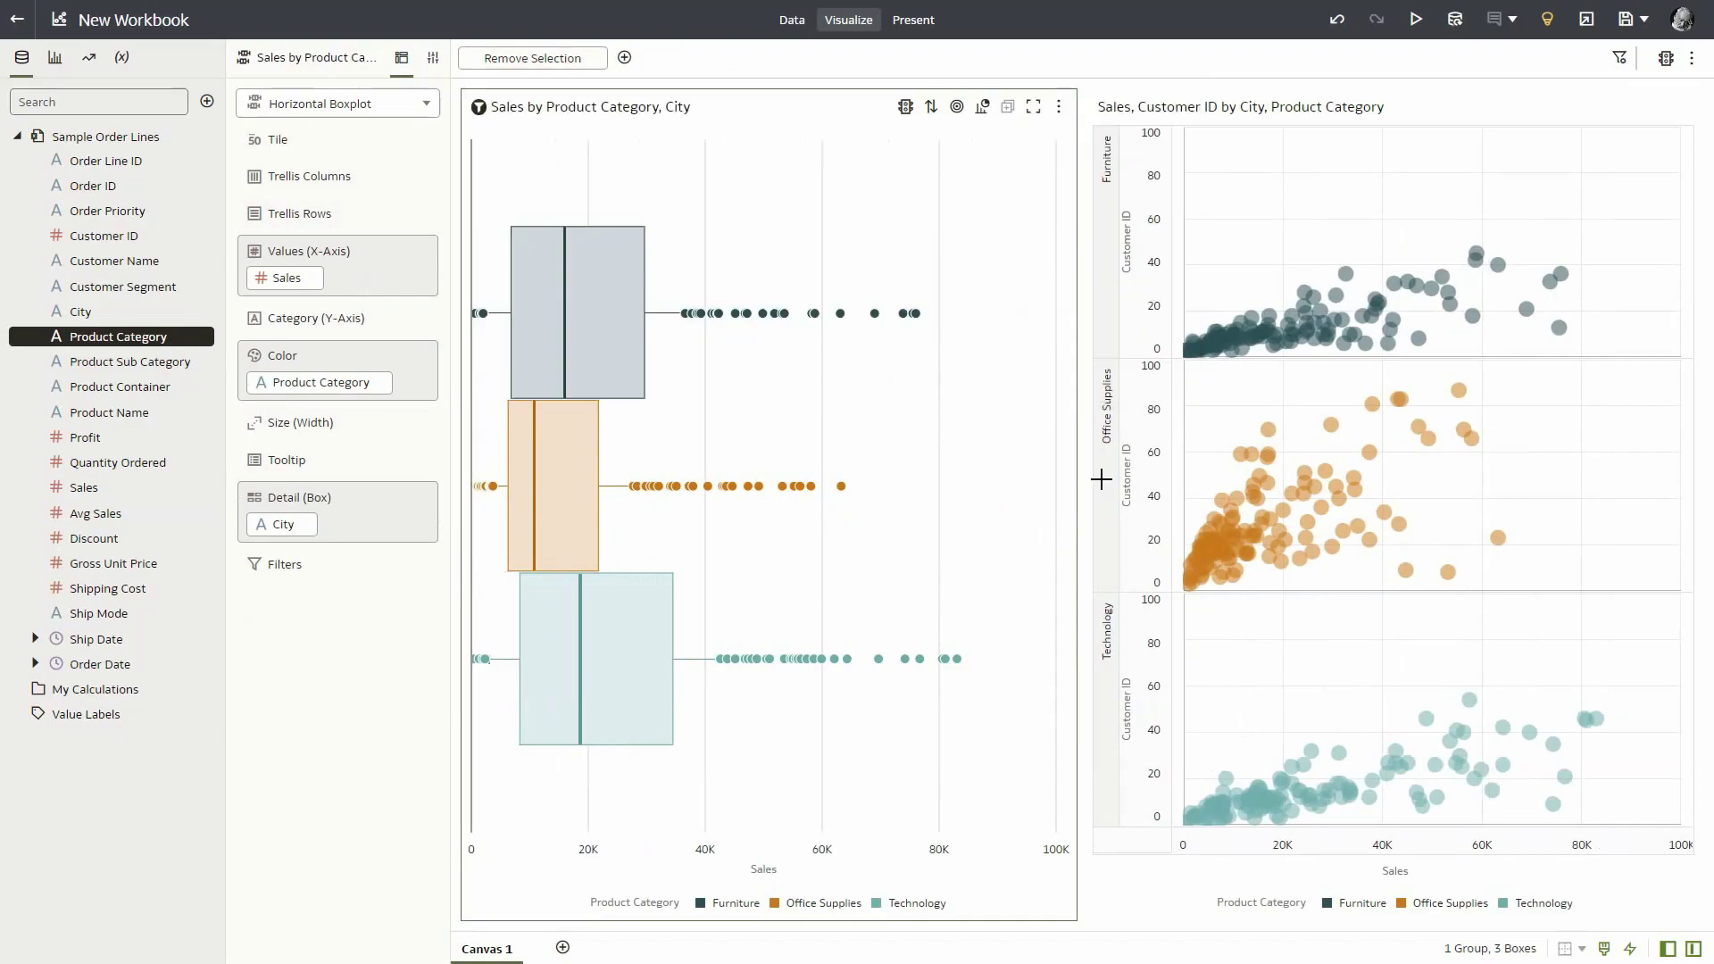
{"action": "left_click", "coordinate": [1668, 950]}
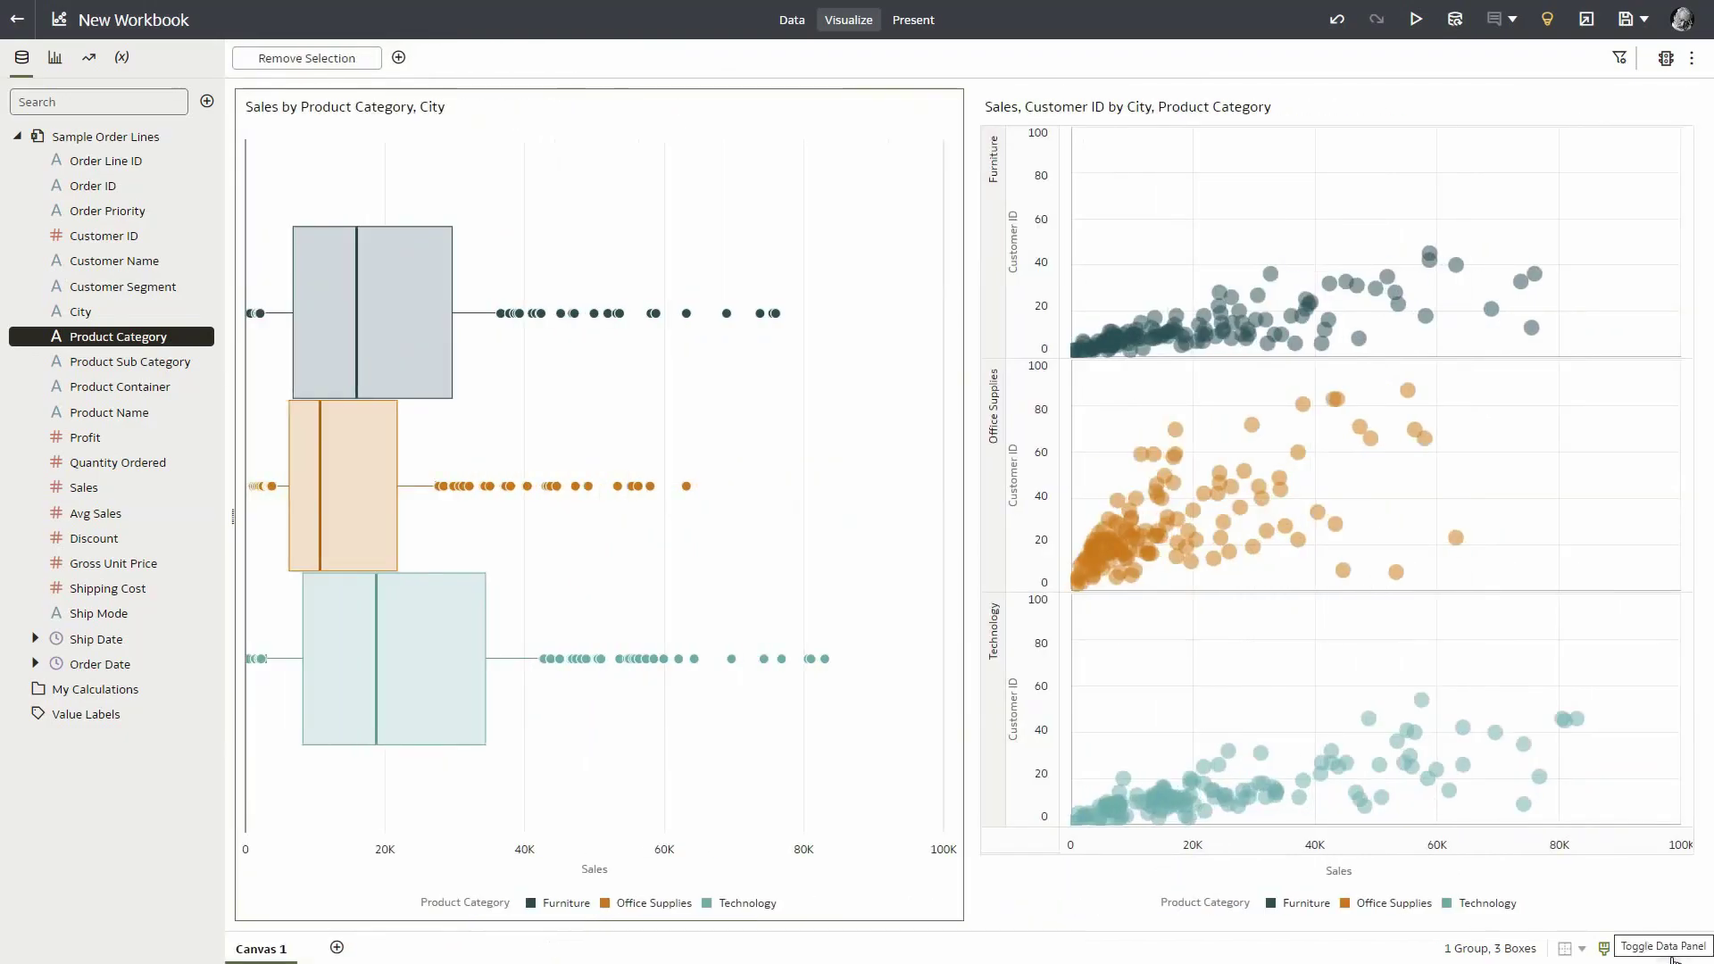
{"action": "left_click", "coordinate": [1670, 953]}
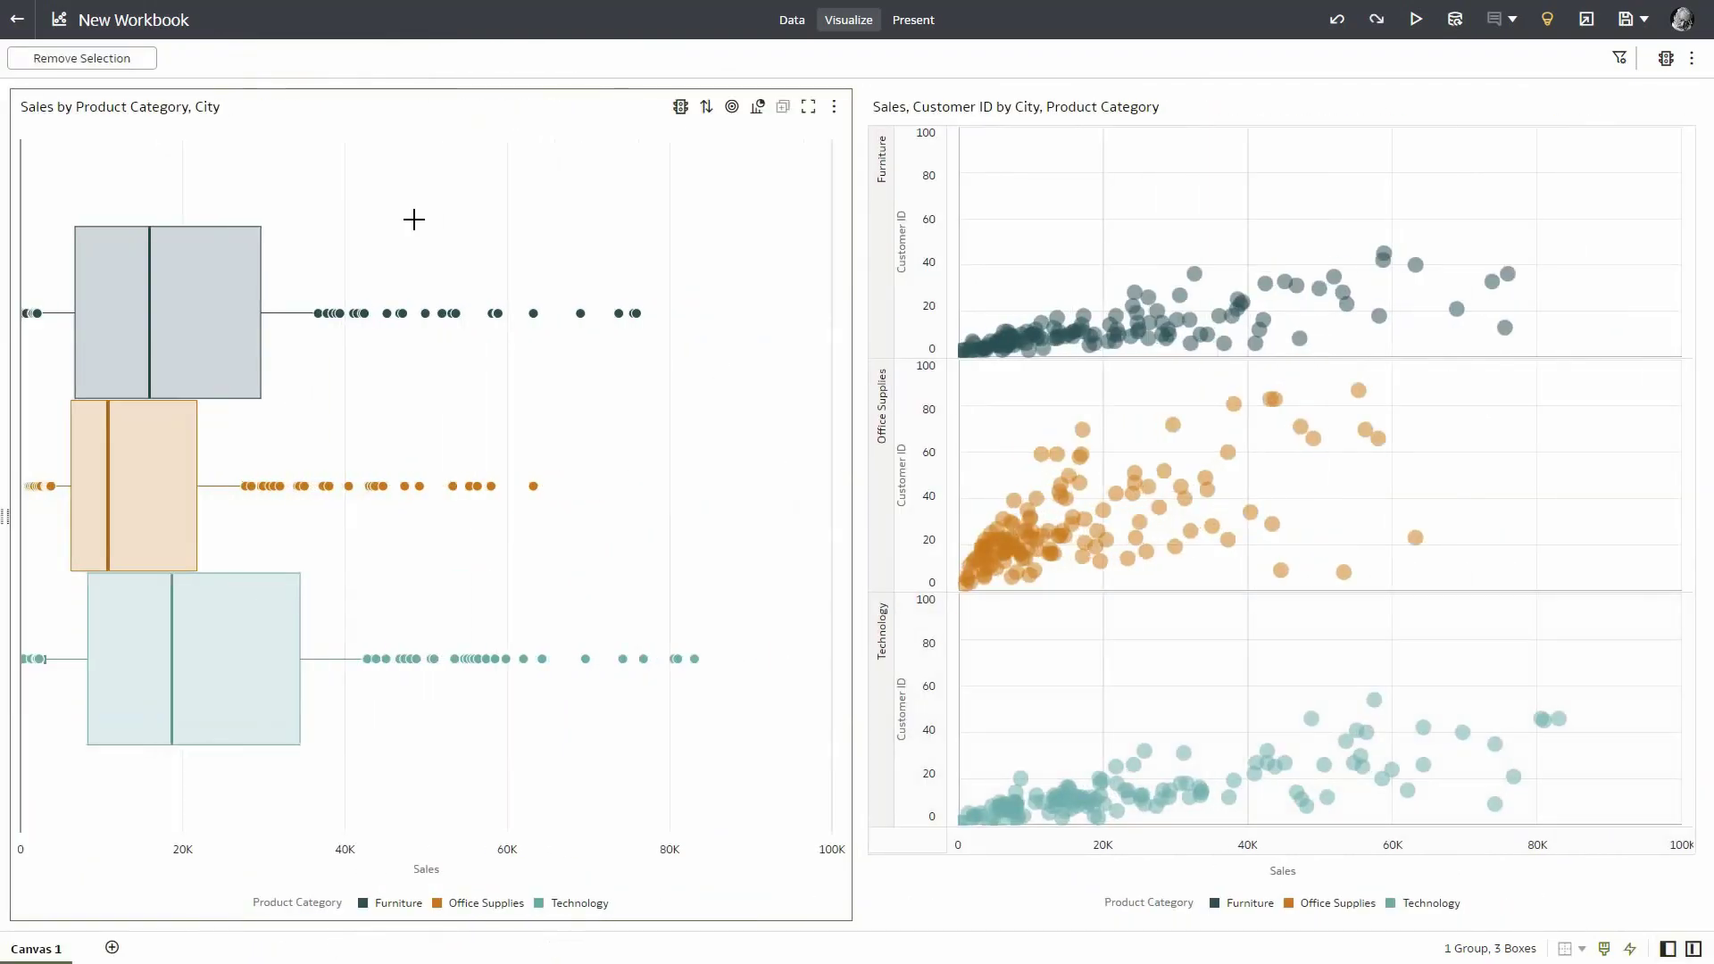
- Recolour the high-sales Furniture and Office Supplies outlier points bright red
{"action": "left_click_drag", "start_coordinate": [414, 218], "coordinate": [726, 511]}
{"action": "right_click", "coordinate": [636, 319]}
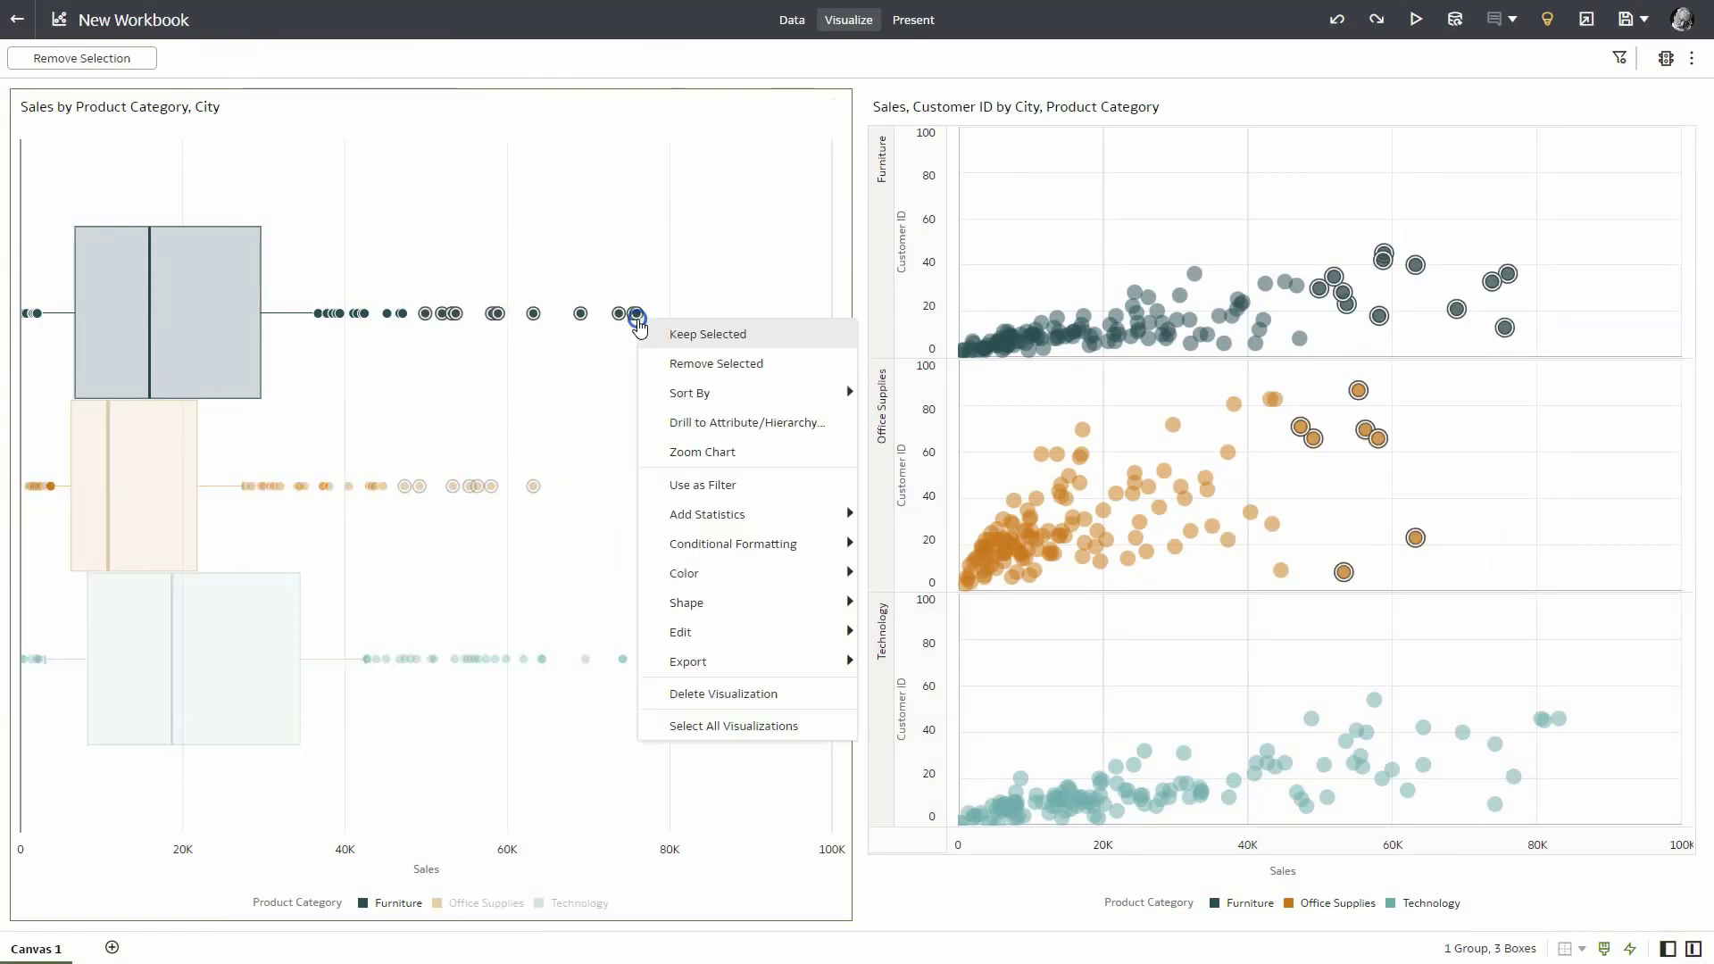
{"action": "mouse_move", "coordinate": [830, 573]}
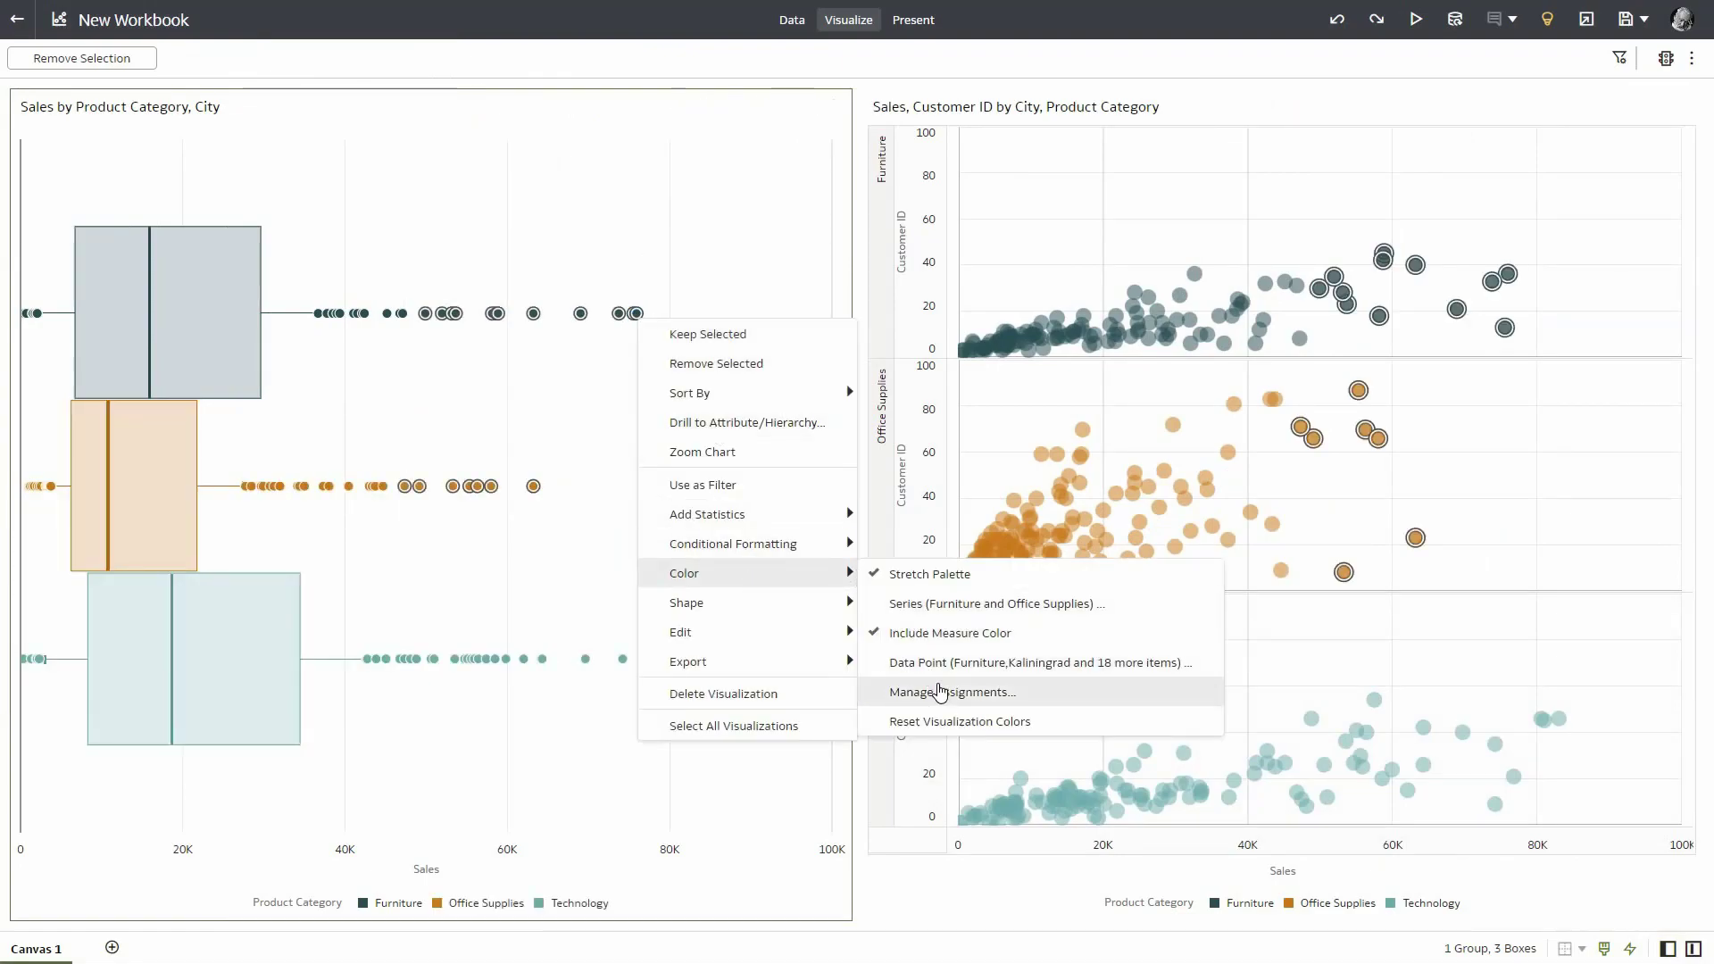
{"action": "left_click", "coordinate": [955, 662]}
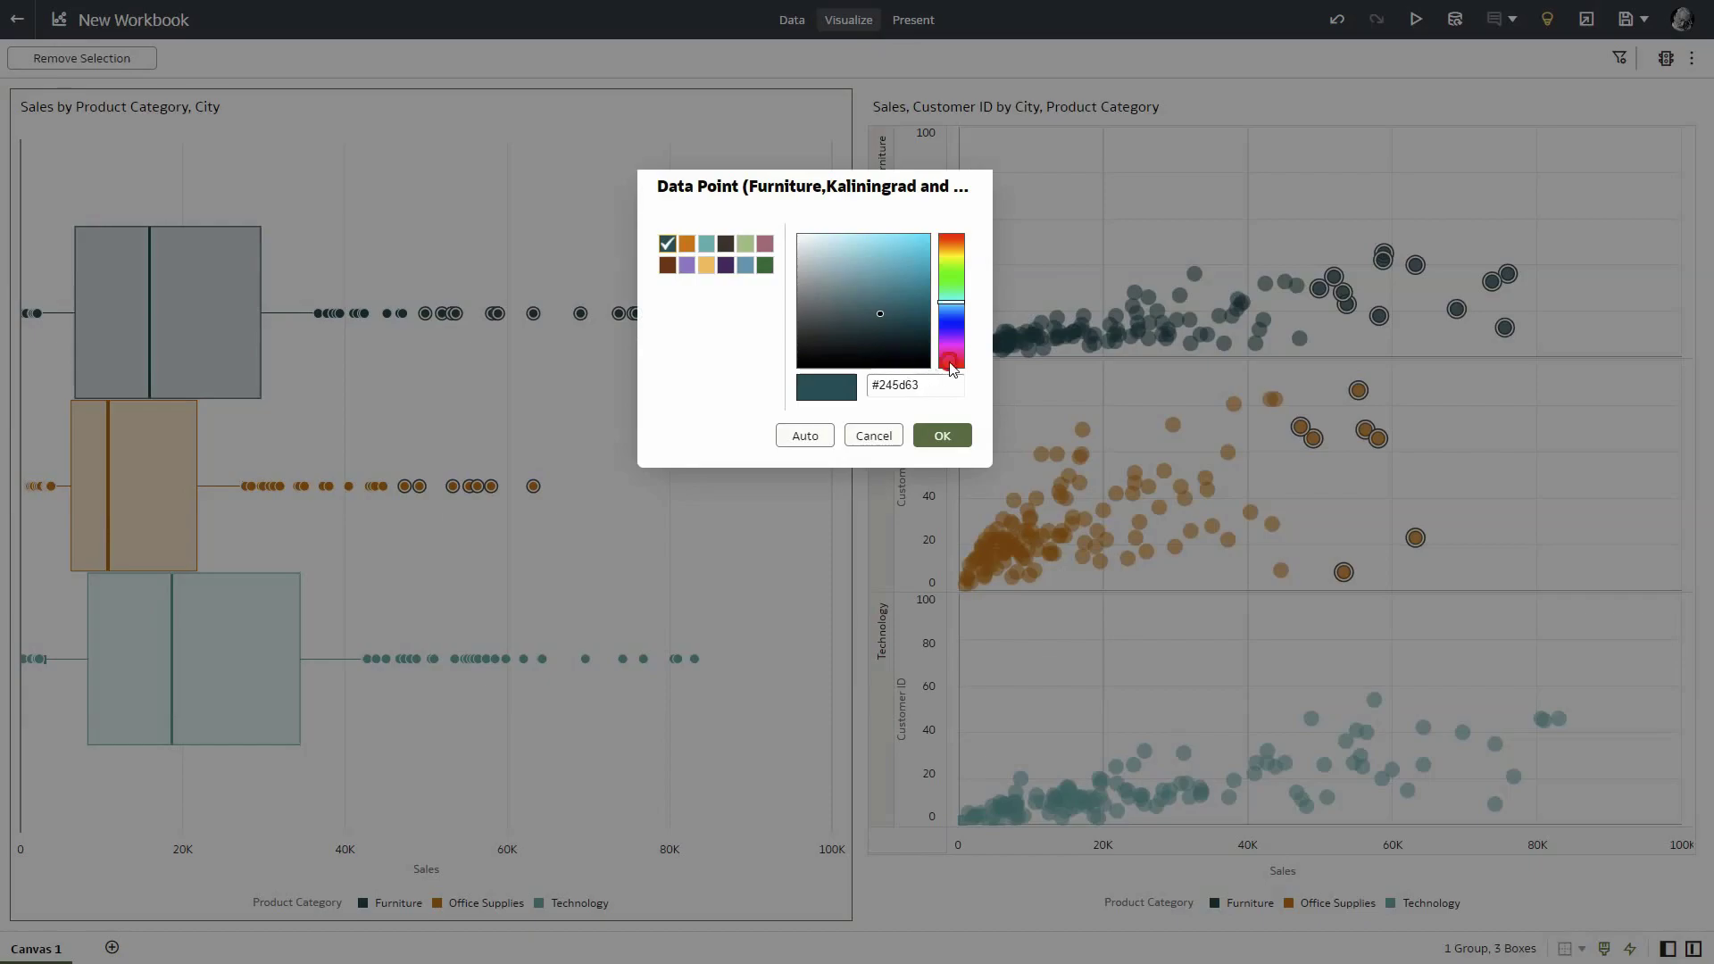
{"action": "left_click", "coordinate": [950, 361]}
{"action": "left_click", "coordinate": [914, 235]}
{"action": "left_click", "coordinate": [942, 435]}
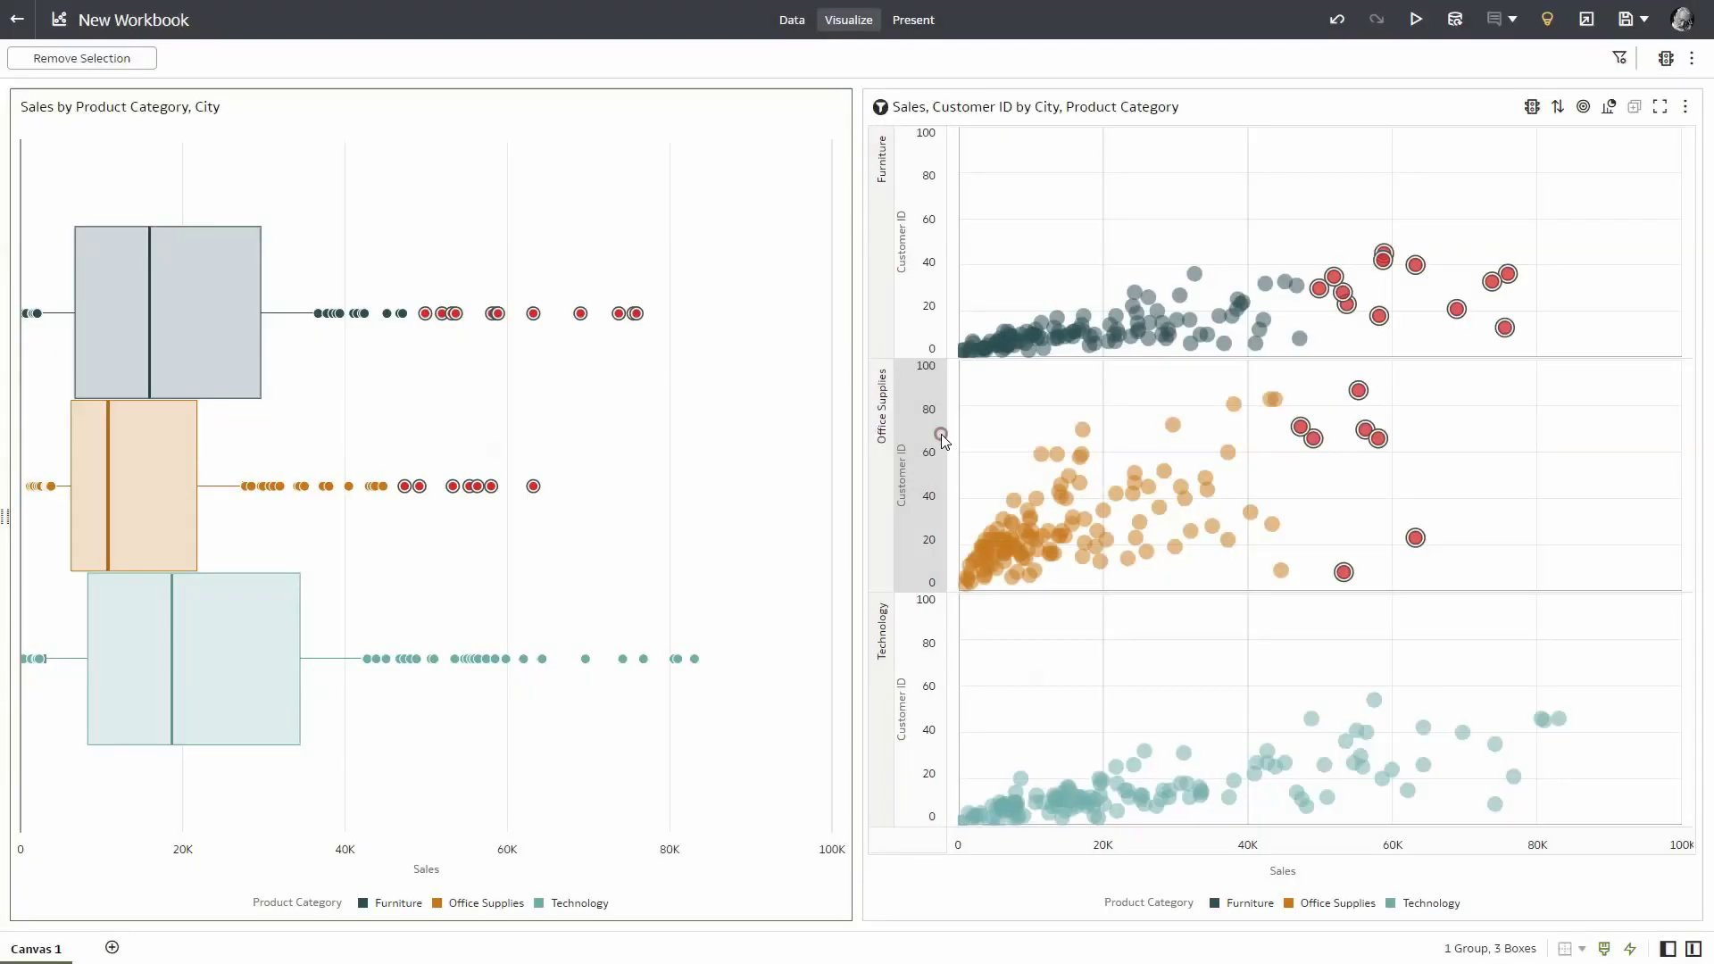
- Recolour the lowest outlier points at the far left of each box bright green
{"action": "left_click", "coordinate": [33, 285]}
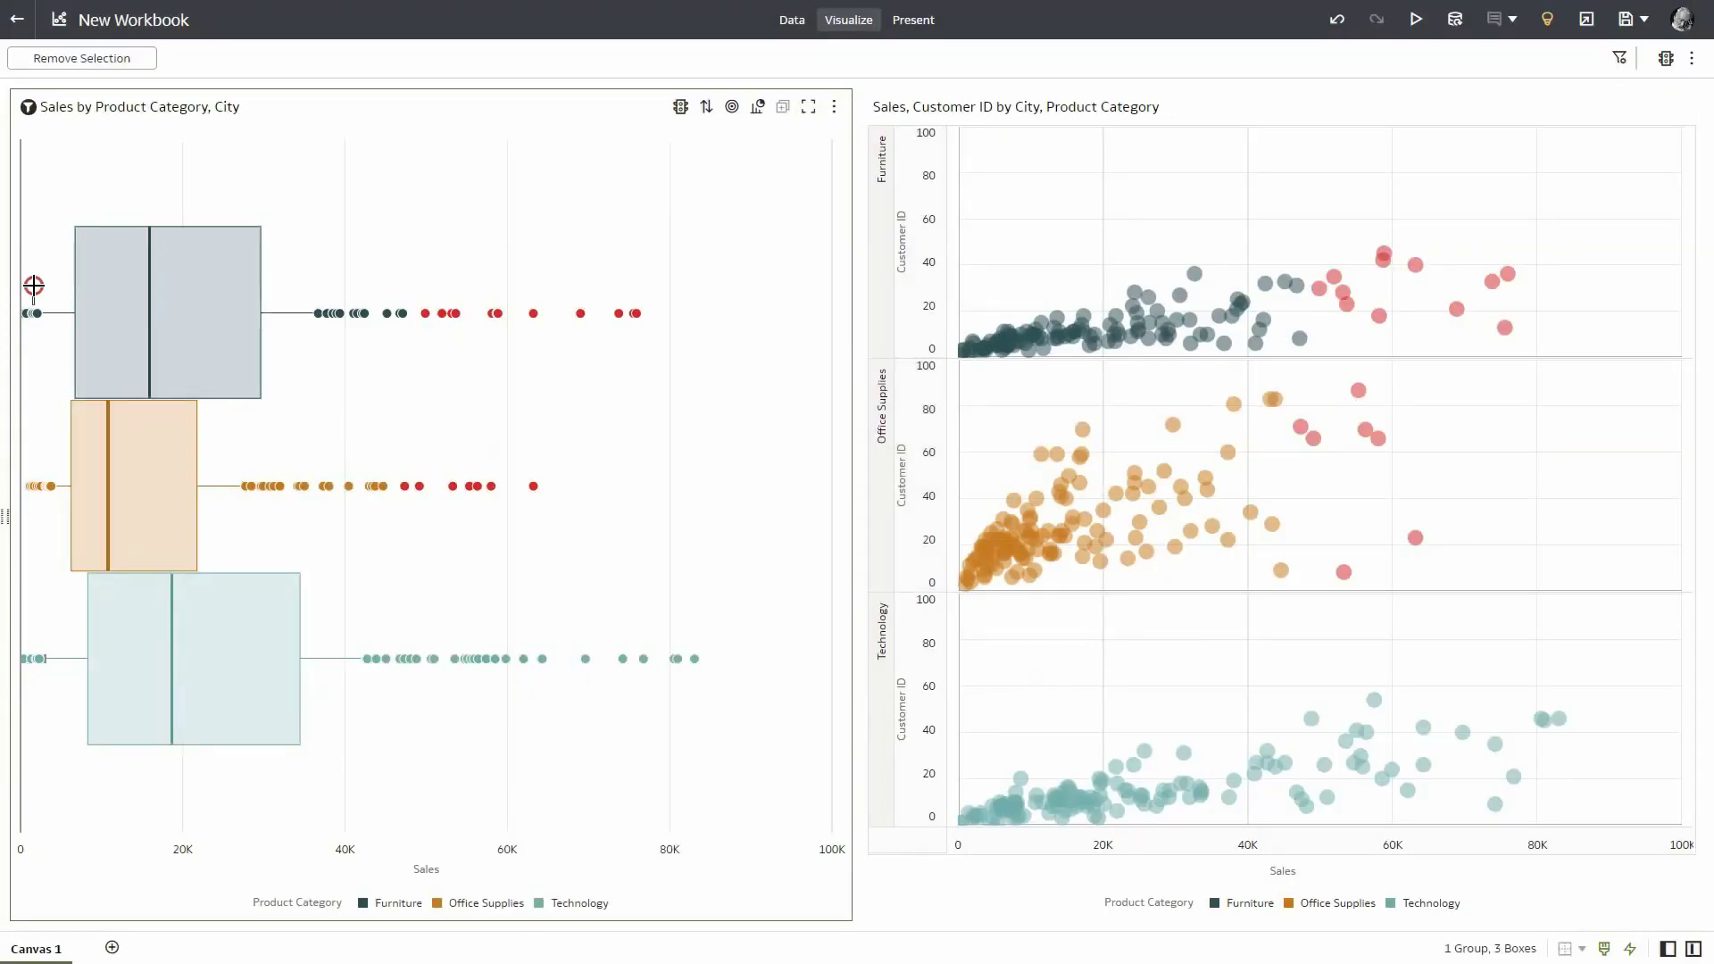
{"action": "left_click_drag", "start_coordinate": [33, 286], "coordinate": [7, 680]}
{"action": "right_click", "coordinate": [27, 312]}
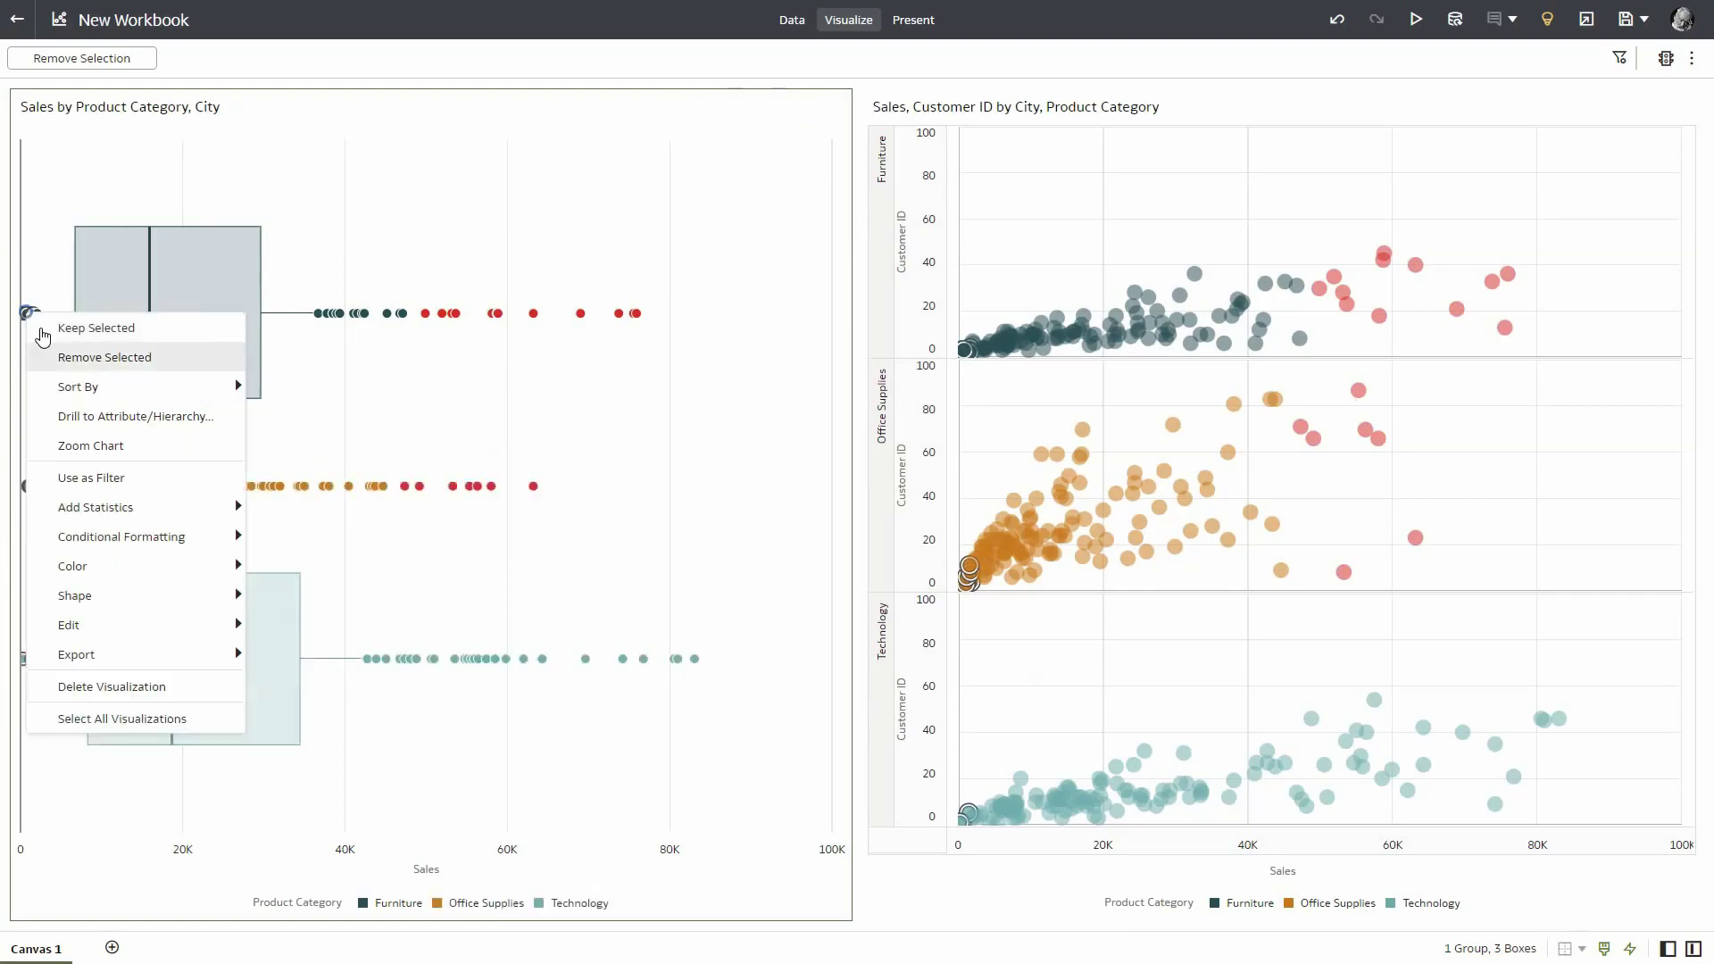
{"action": "mouse_move", "coordinate": [143, 566]}
{"action": "left_click", "coordinate": [353, 650]}
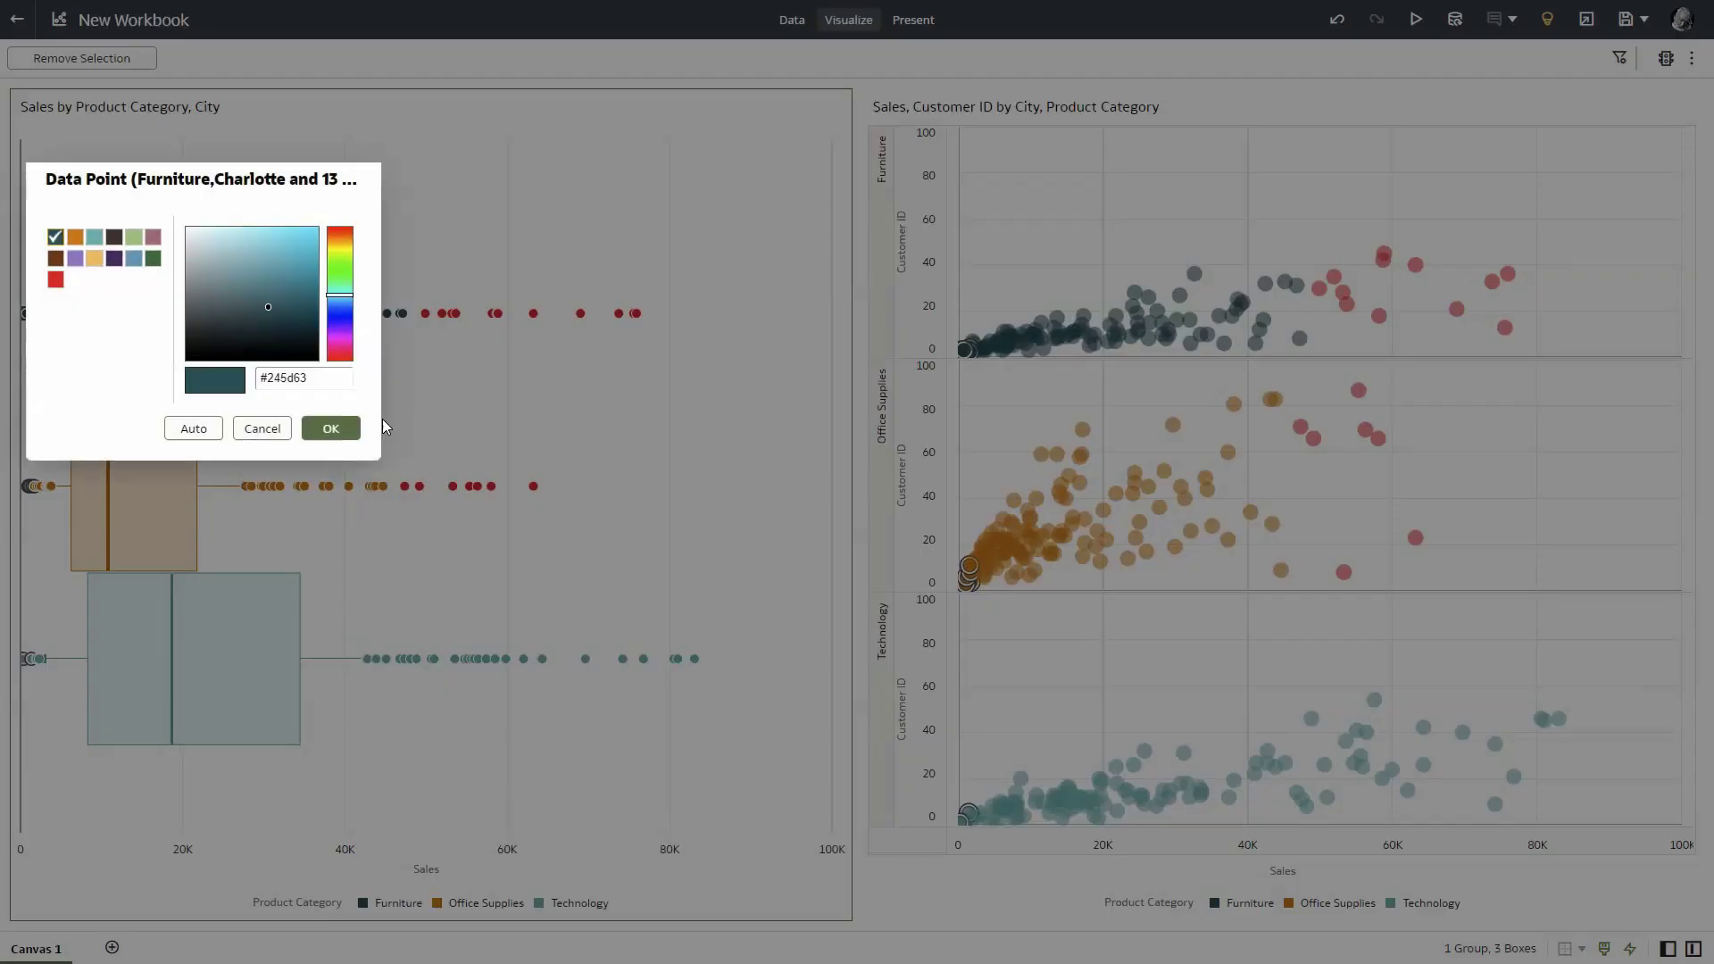
{"action": "left_click_drag", "start_coordinate": [348, 277], "coordinate": [347, 261]}
{"action": "left_click", "coordinate": [306, 239]}
{"action": "left_click", "coordinate": [331, 428]}
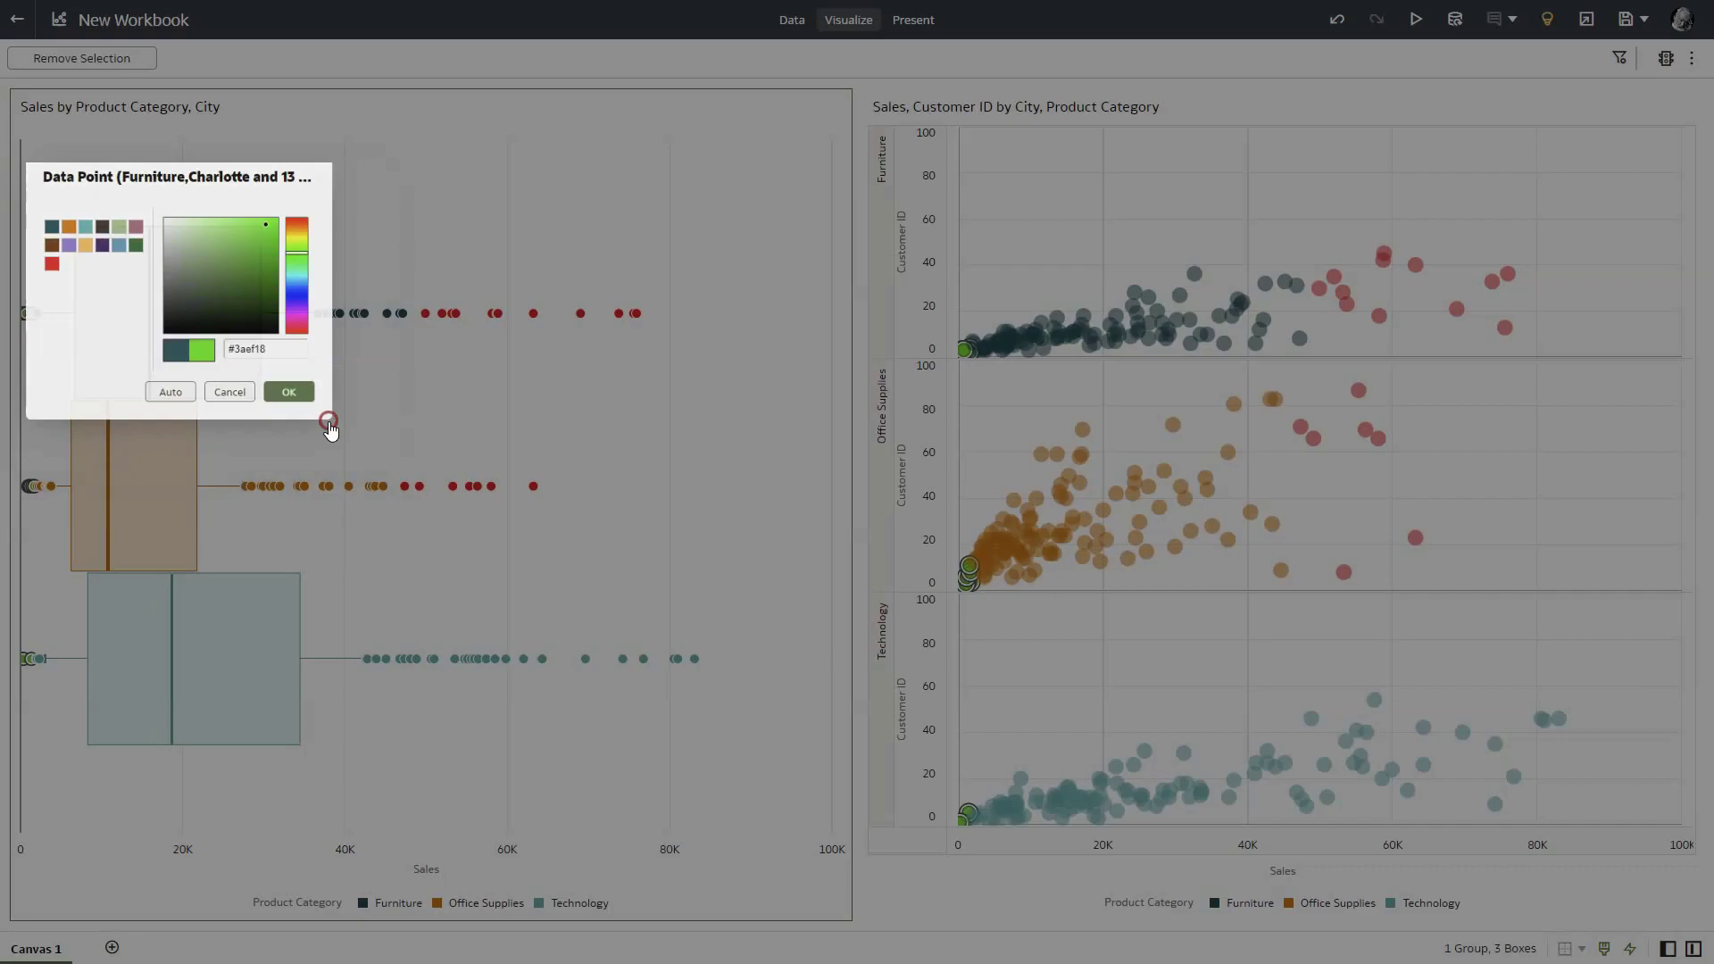
{"action": "left_click", "coordinate": [980, 467]}
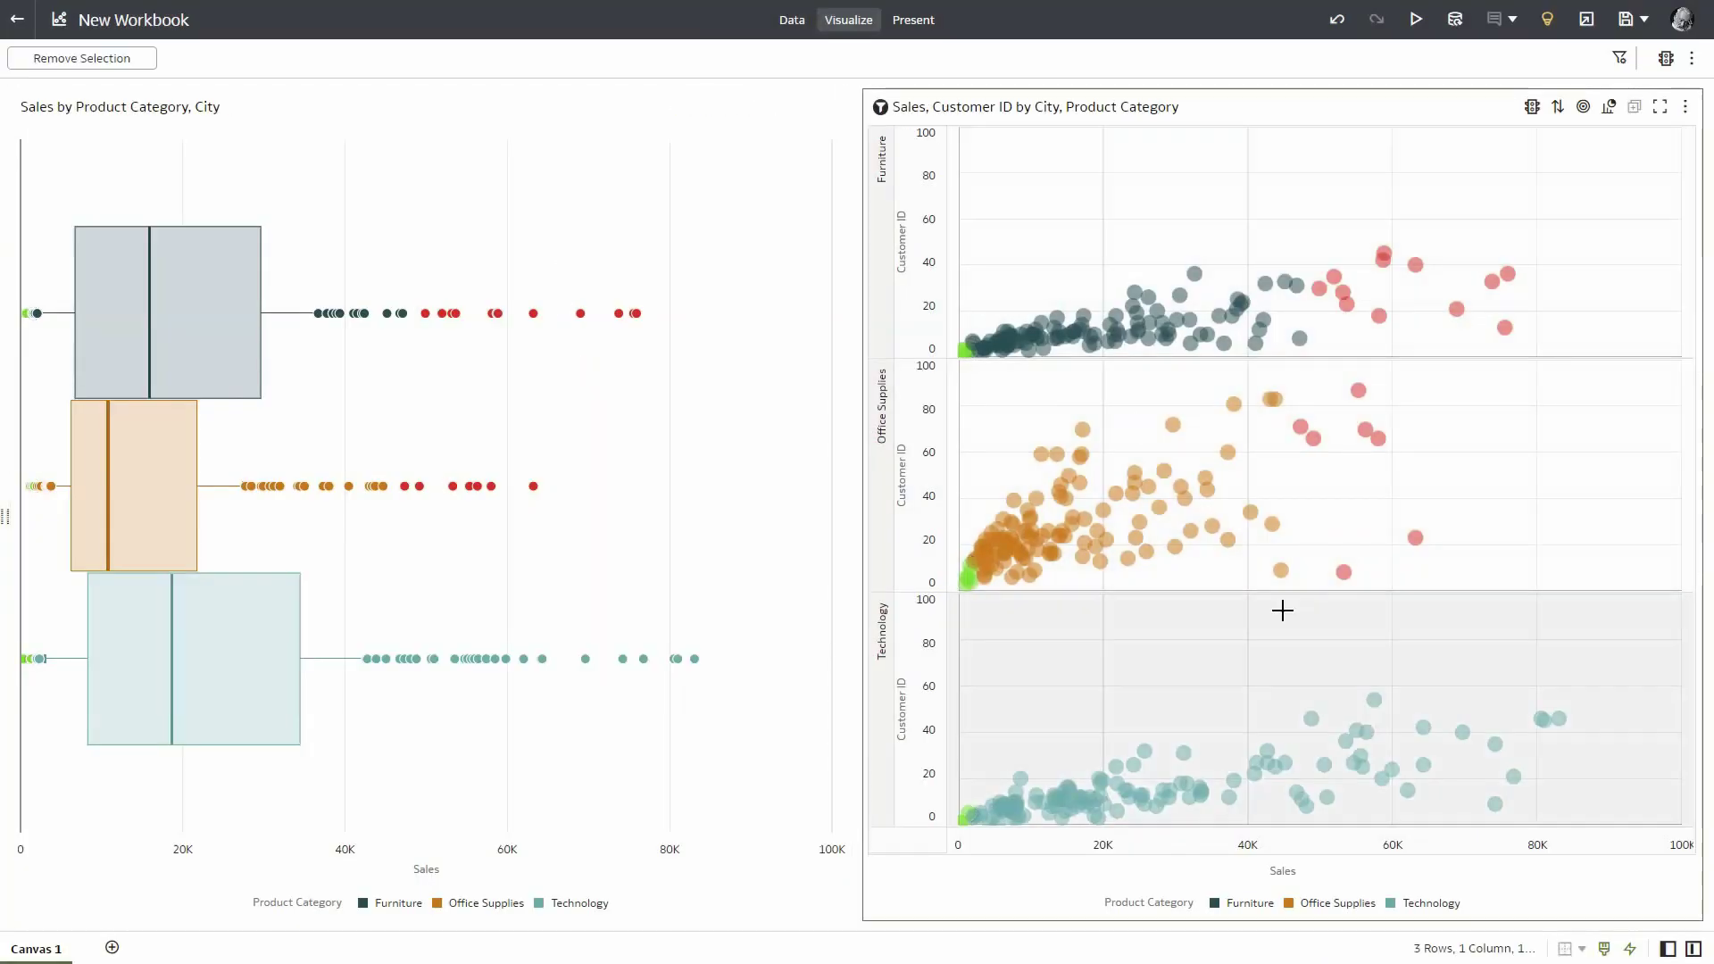
- Set the scatter's horizontal Sales axis to a logarithmic scale with a custom start of 500
{"action": "left_click", "coordinate": [1694, 948]}
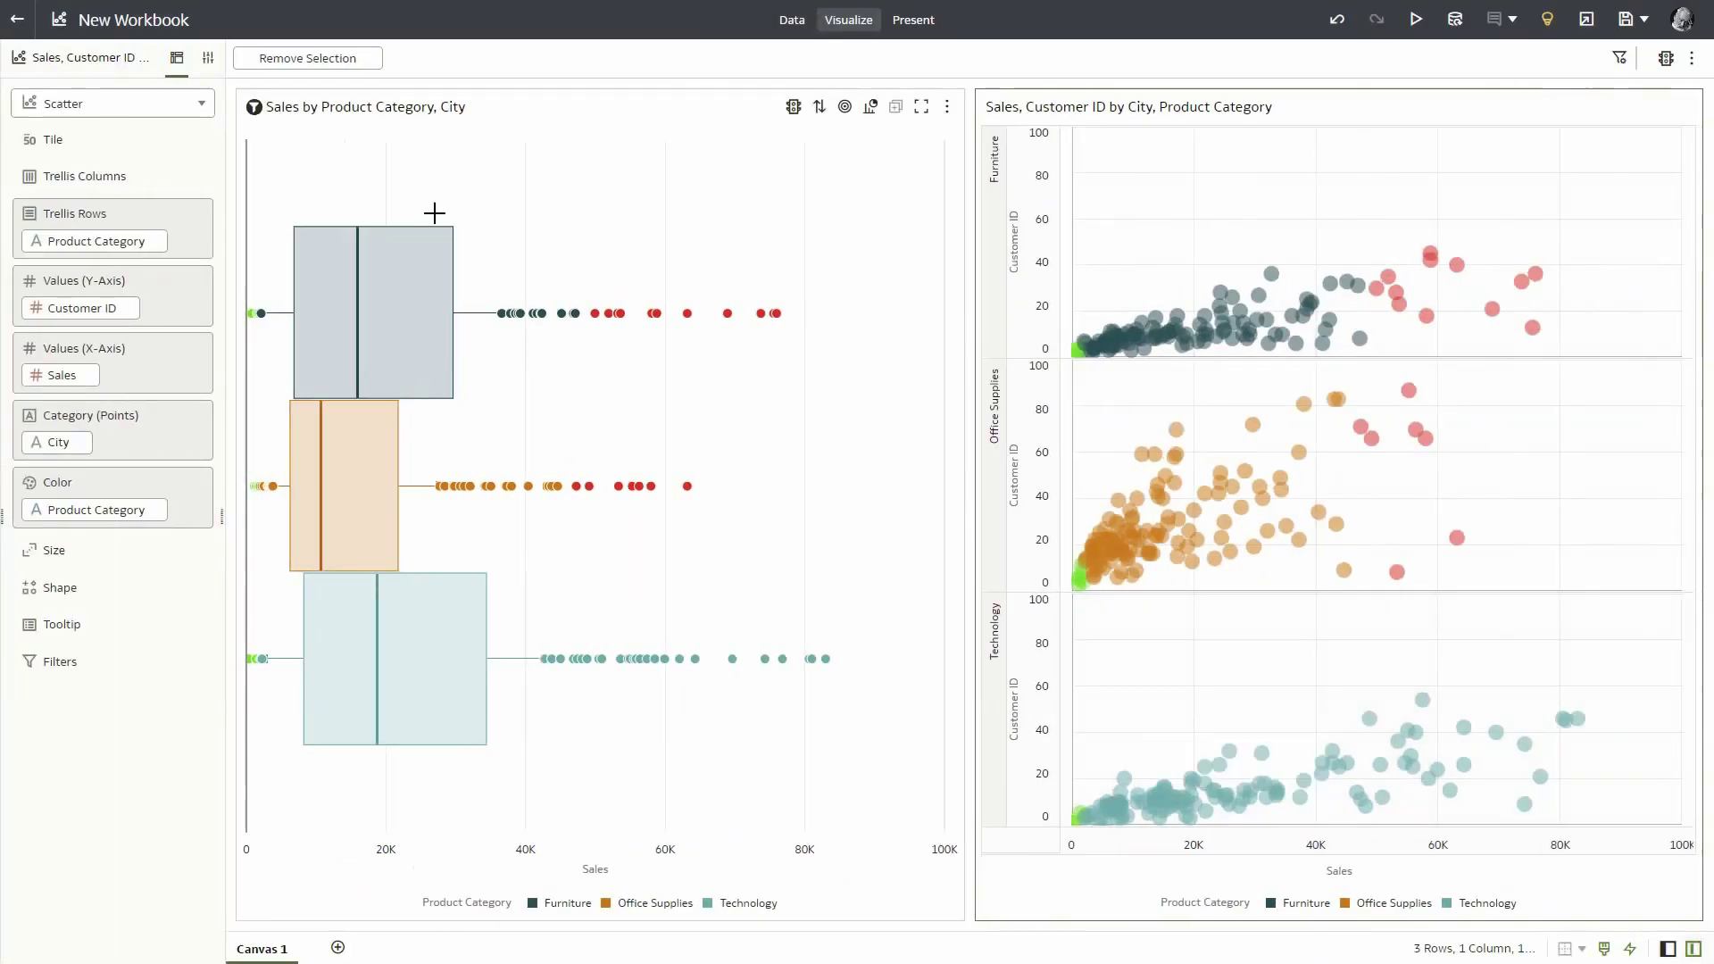
{"action": "left_click", "coordinate": [208, 57]}
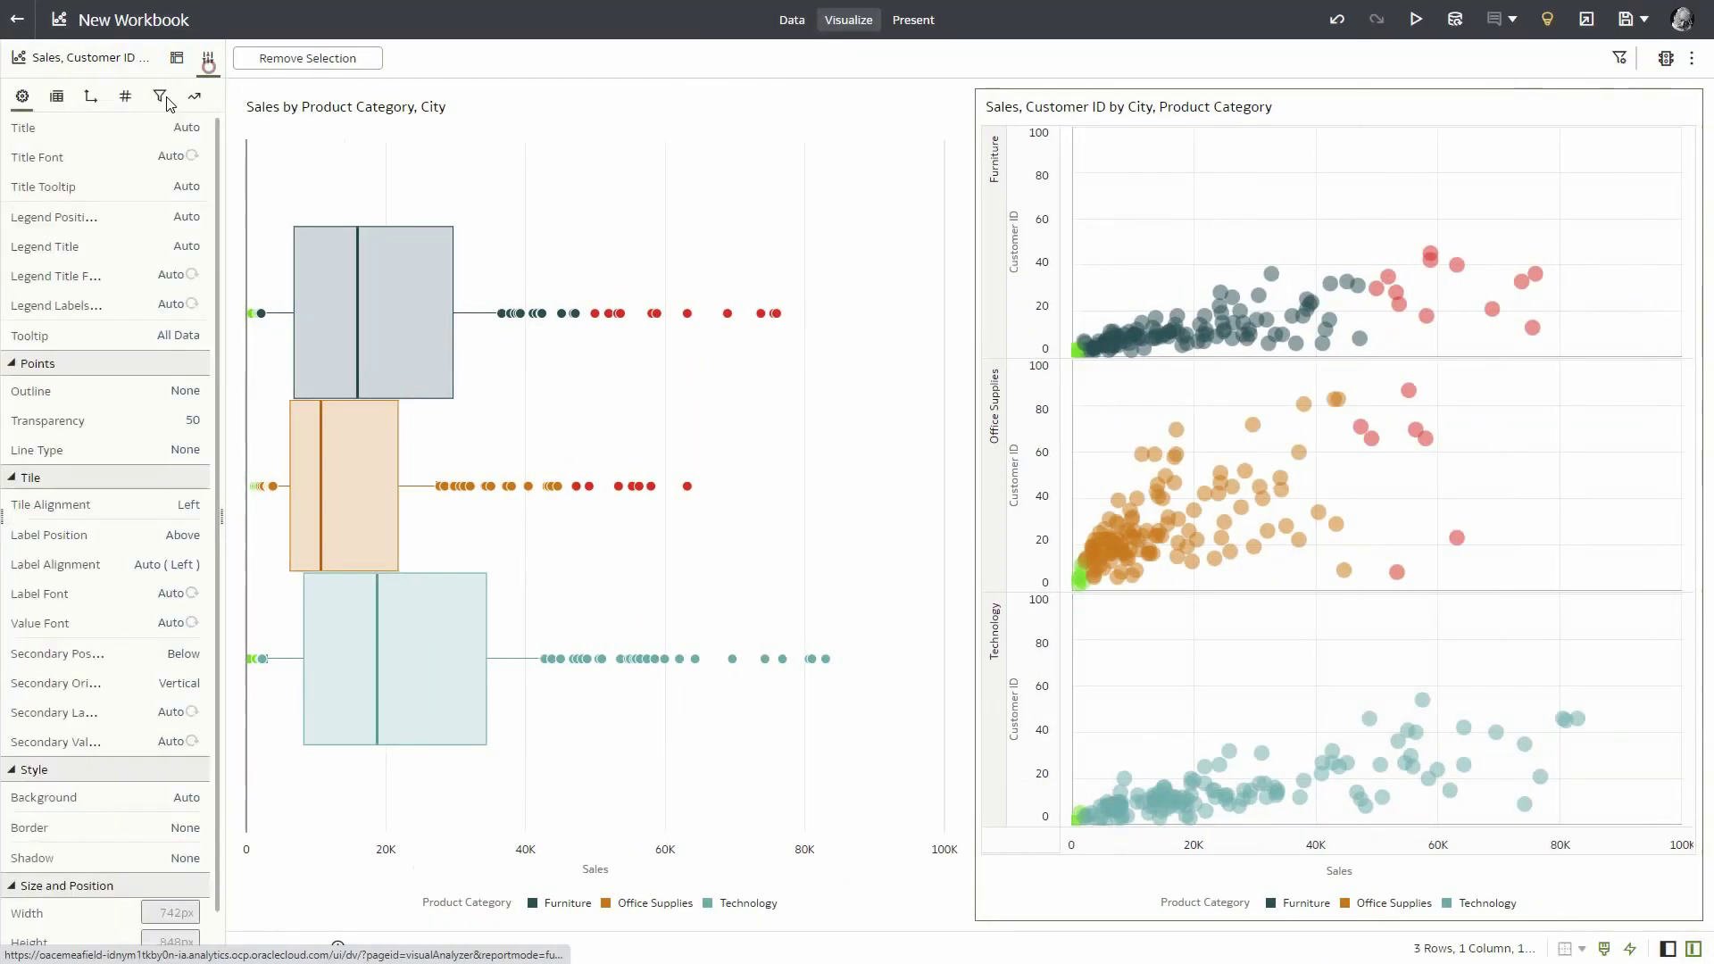
{"action": "left_click", "coordinate": [90, 97]}
{"action": "left_click", "coordinate": [206, 396]}
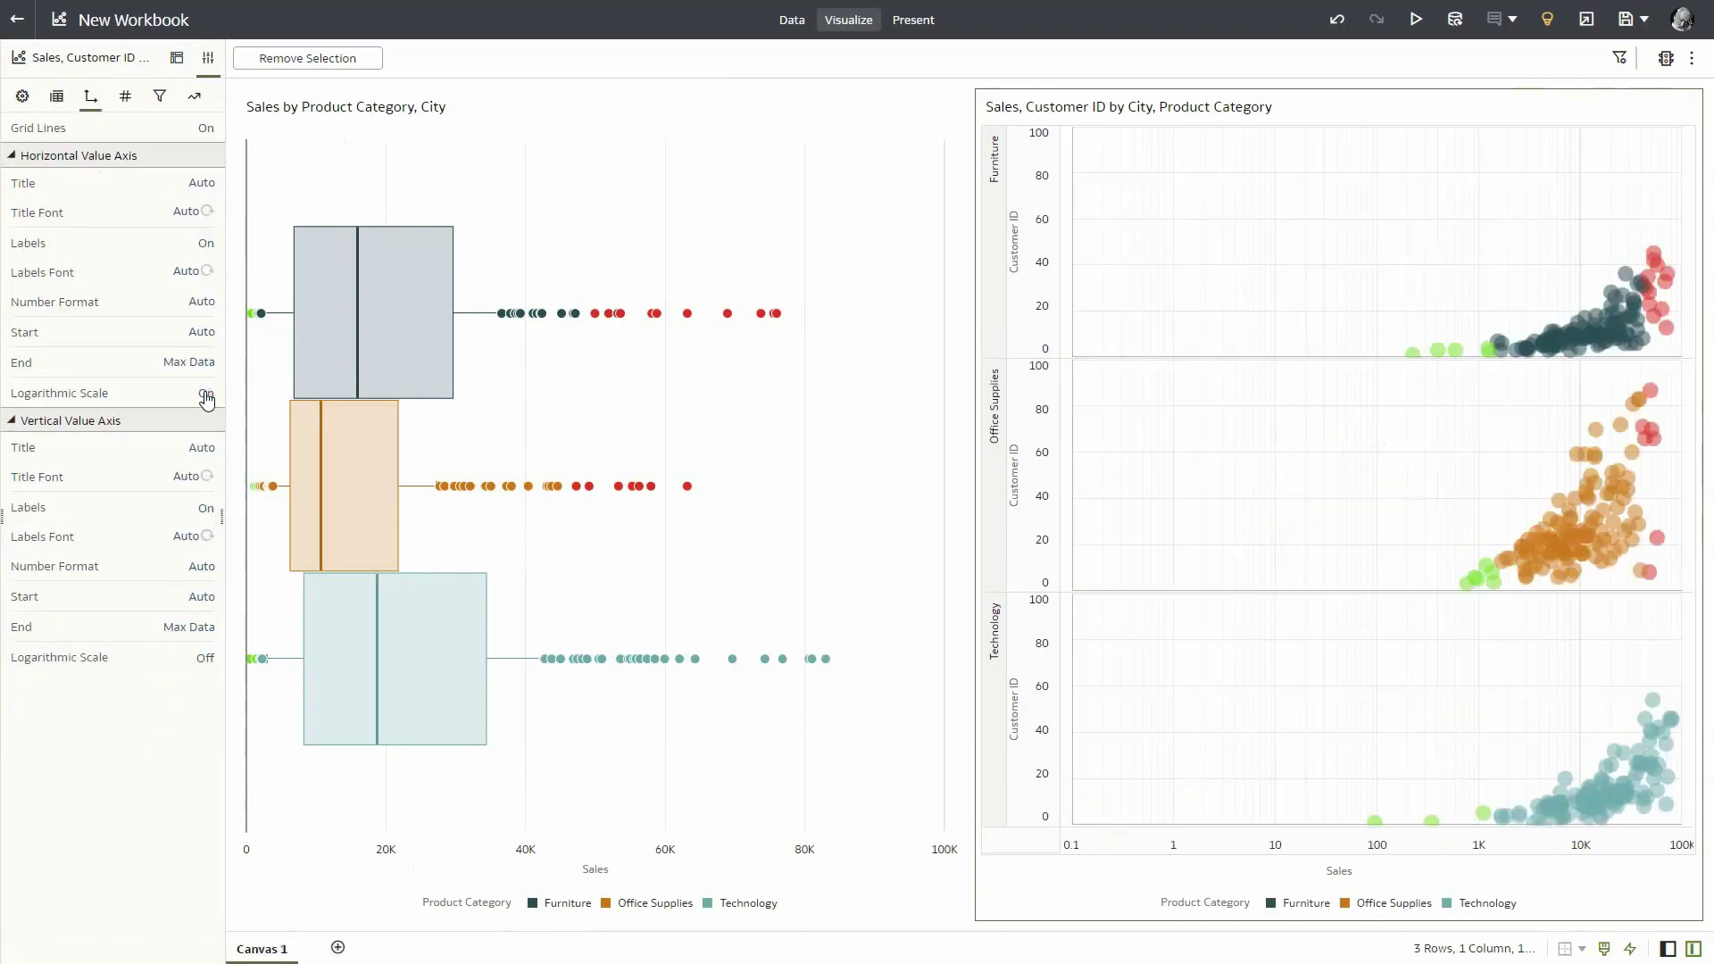
{"action": "left_click", "coordinate": [201, 333]}
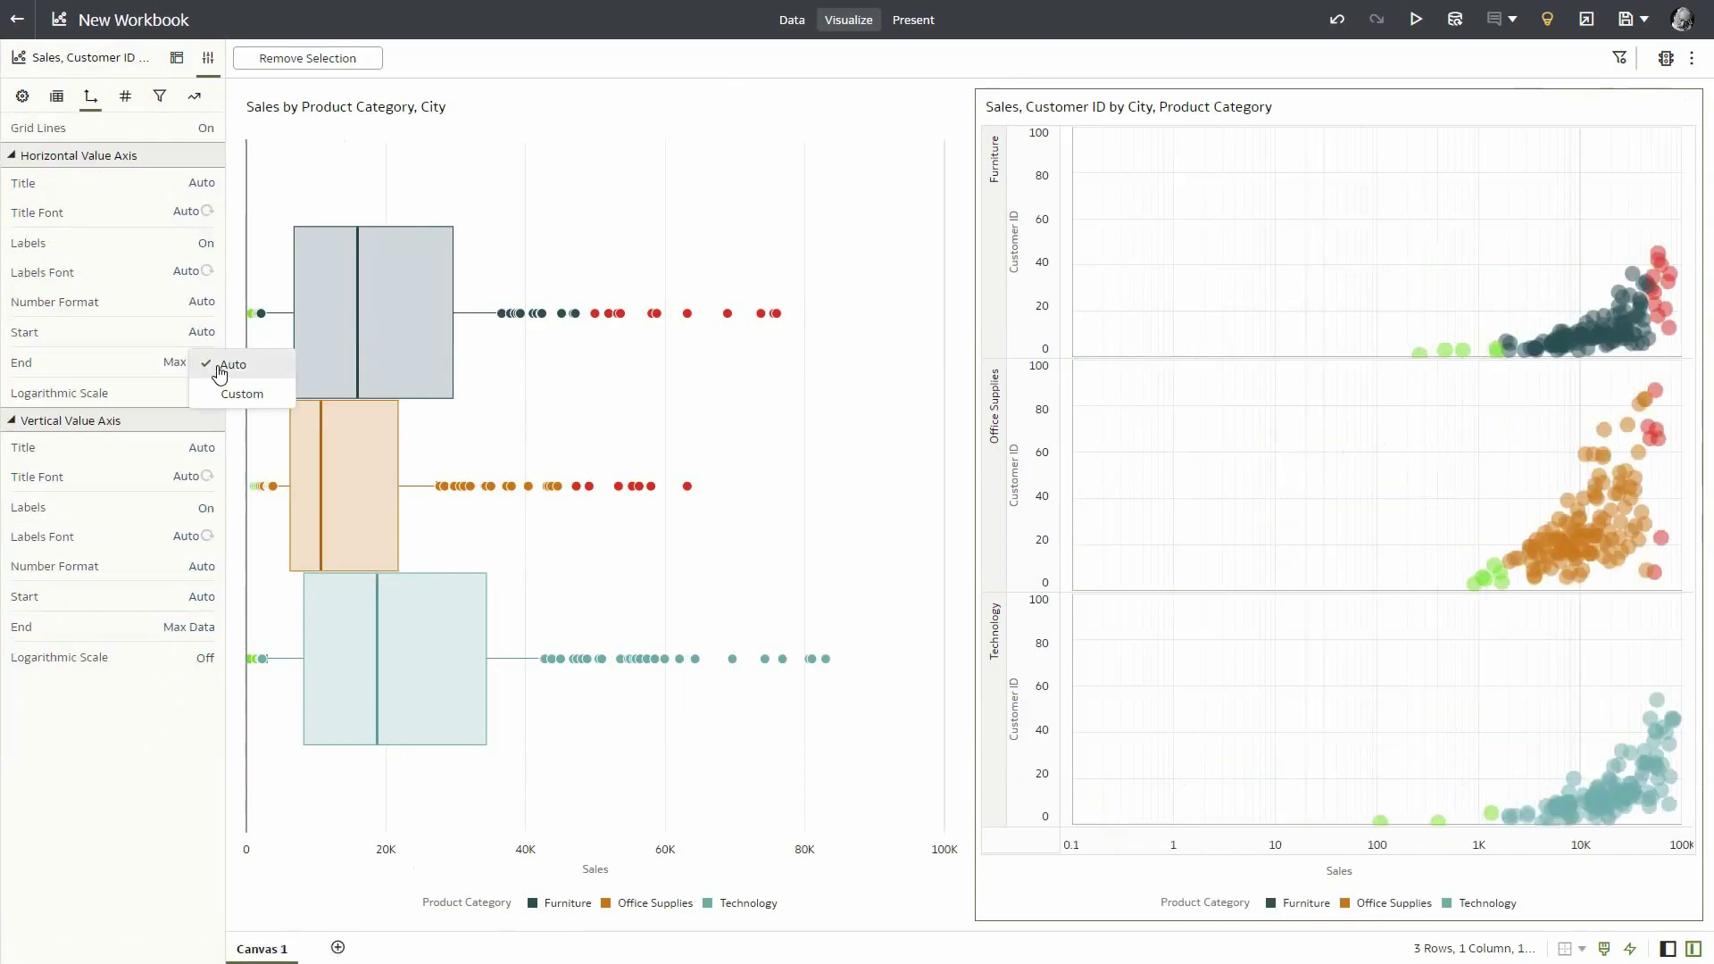
{"action": "left_click", "coordinate": [217, 386]}
{"action": "left_click", "coordinate": [192, 357]}
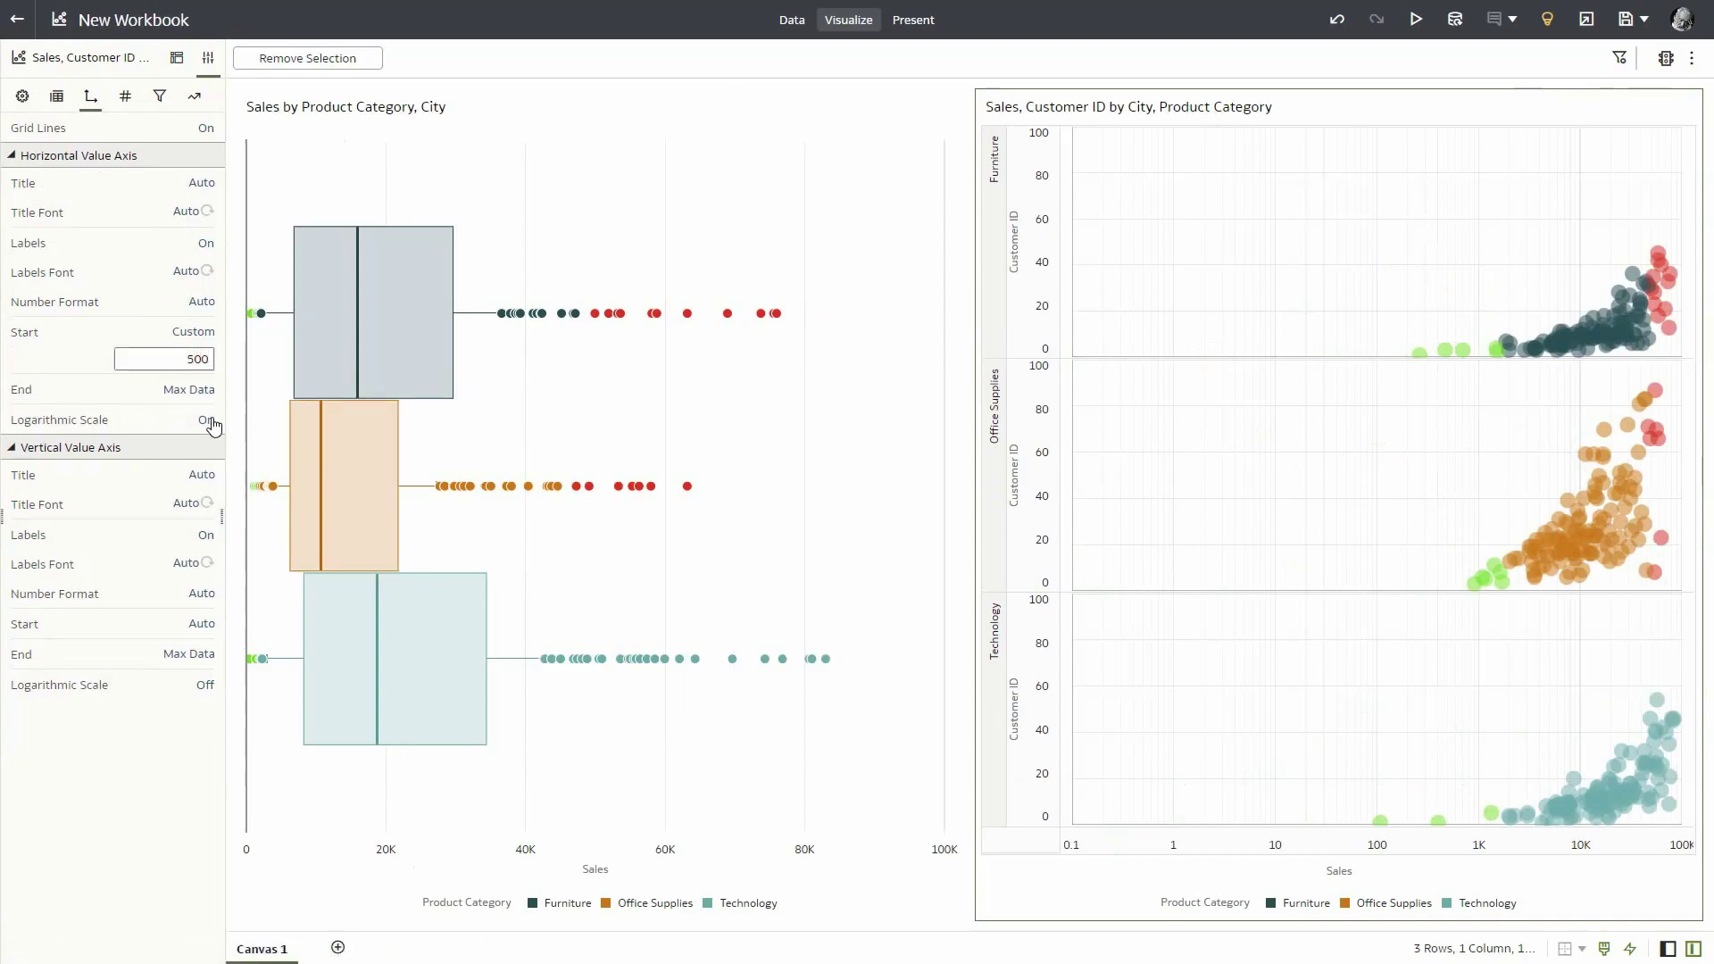
{"action": "left_click", "coordinate": [141, 379]}
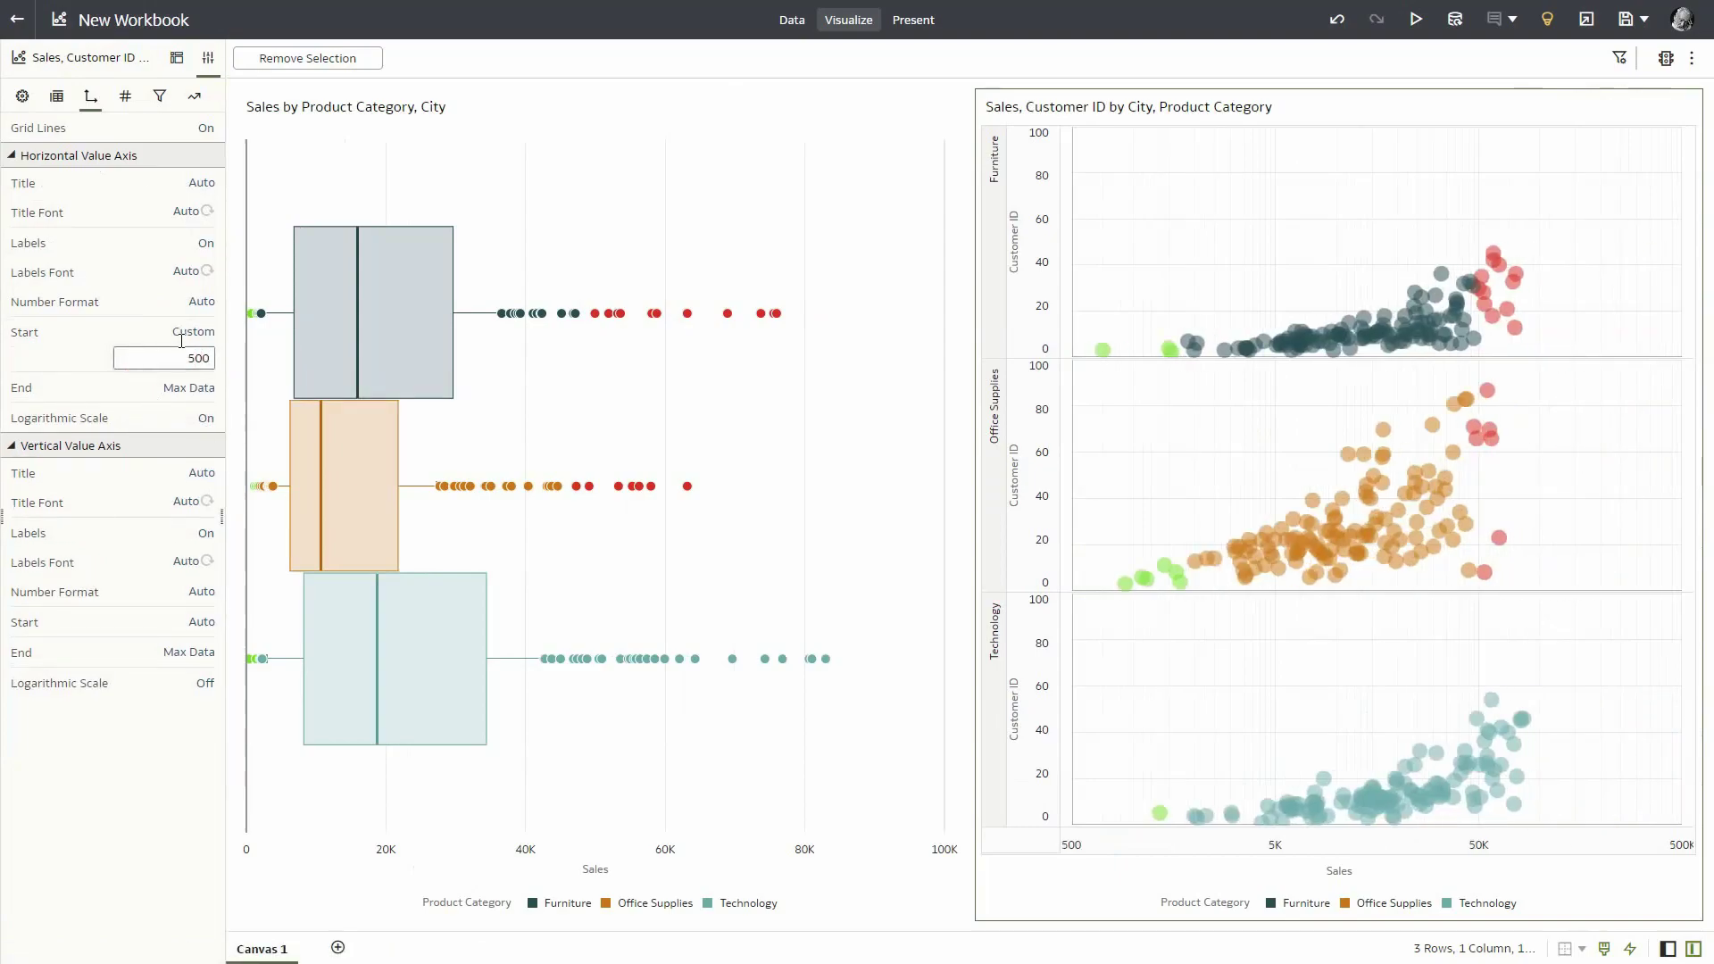
- Show all points on the box plot and highlight Office Supplies, Furniture and Technology in turn
{"action": "left_click", "coordinate": [22, 96]}
{"action": "left_click", "coordinate": [620, 241]}
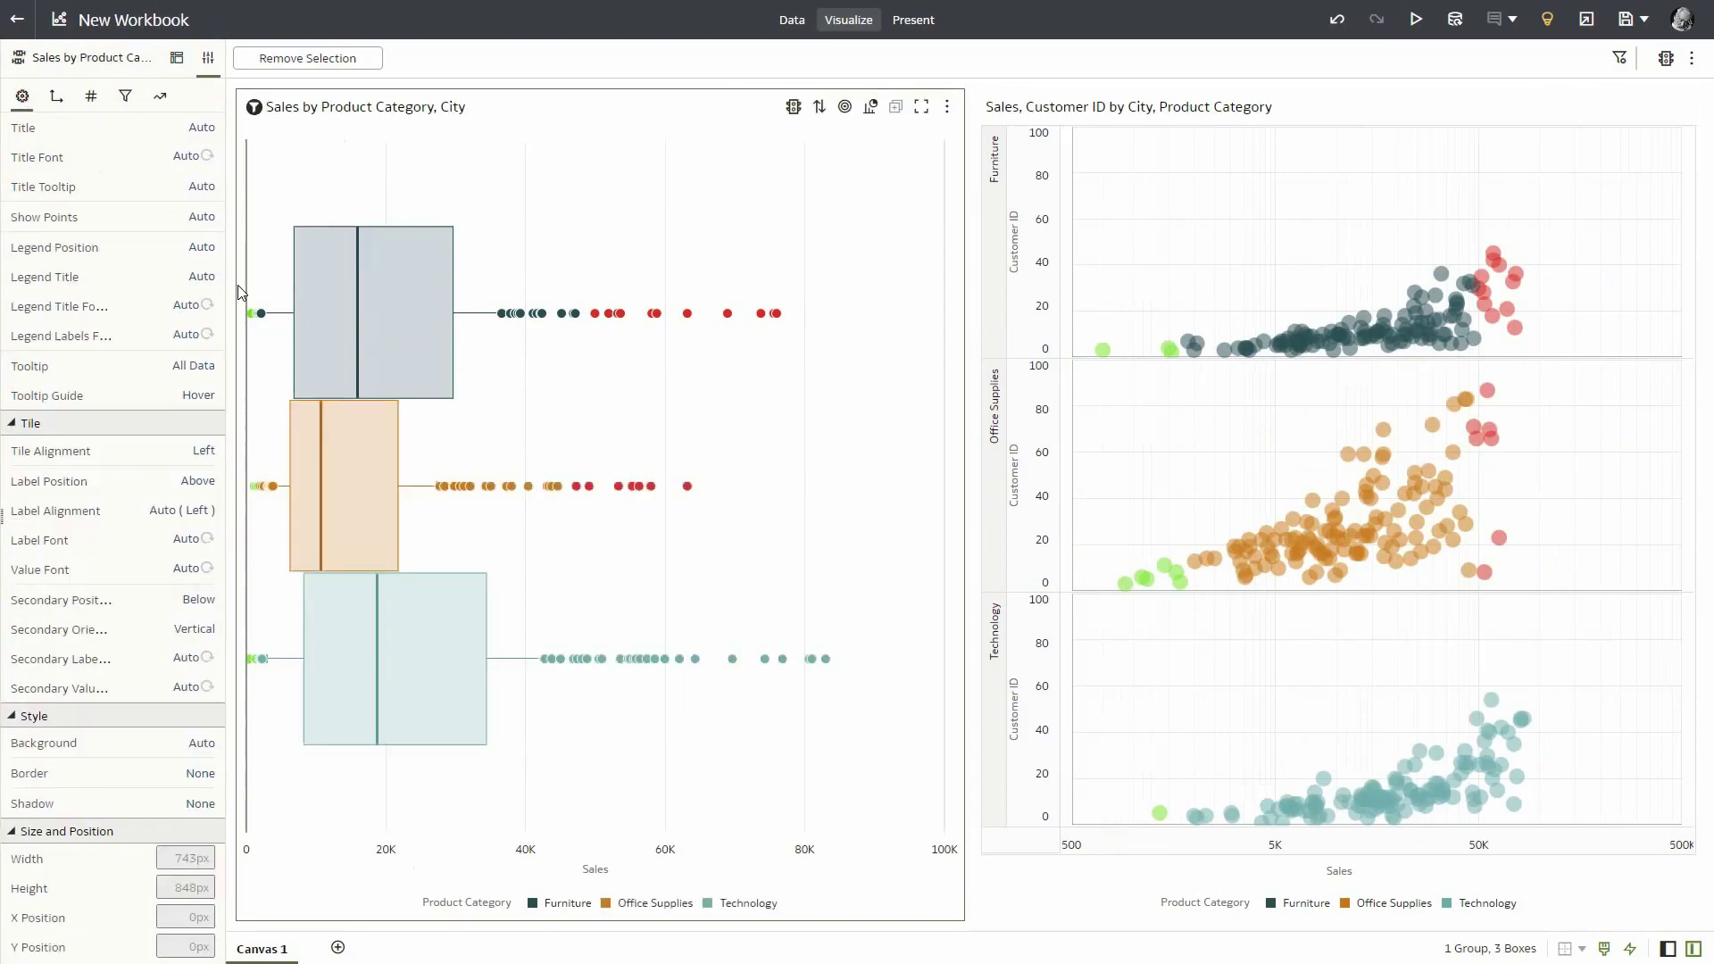
{"action": "left_click", "coordinate": [204, 219]}
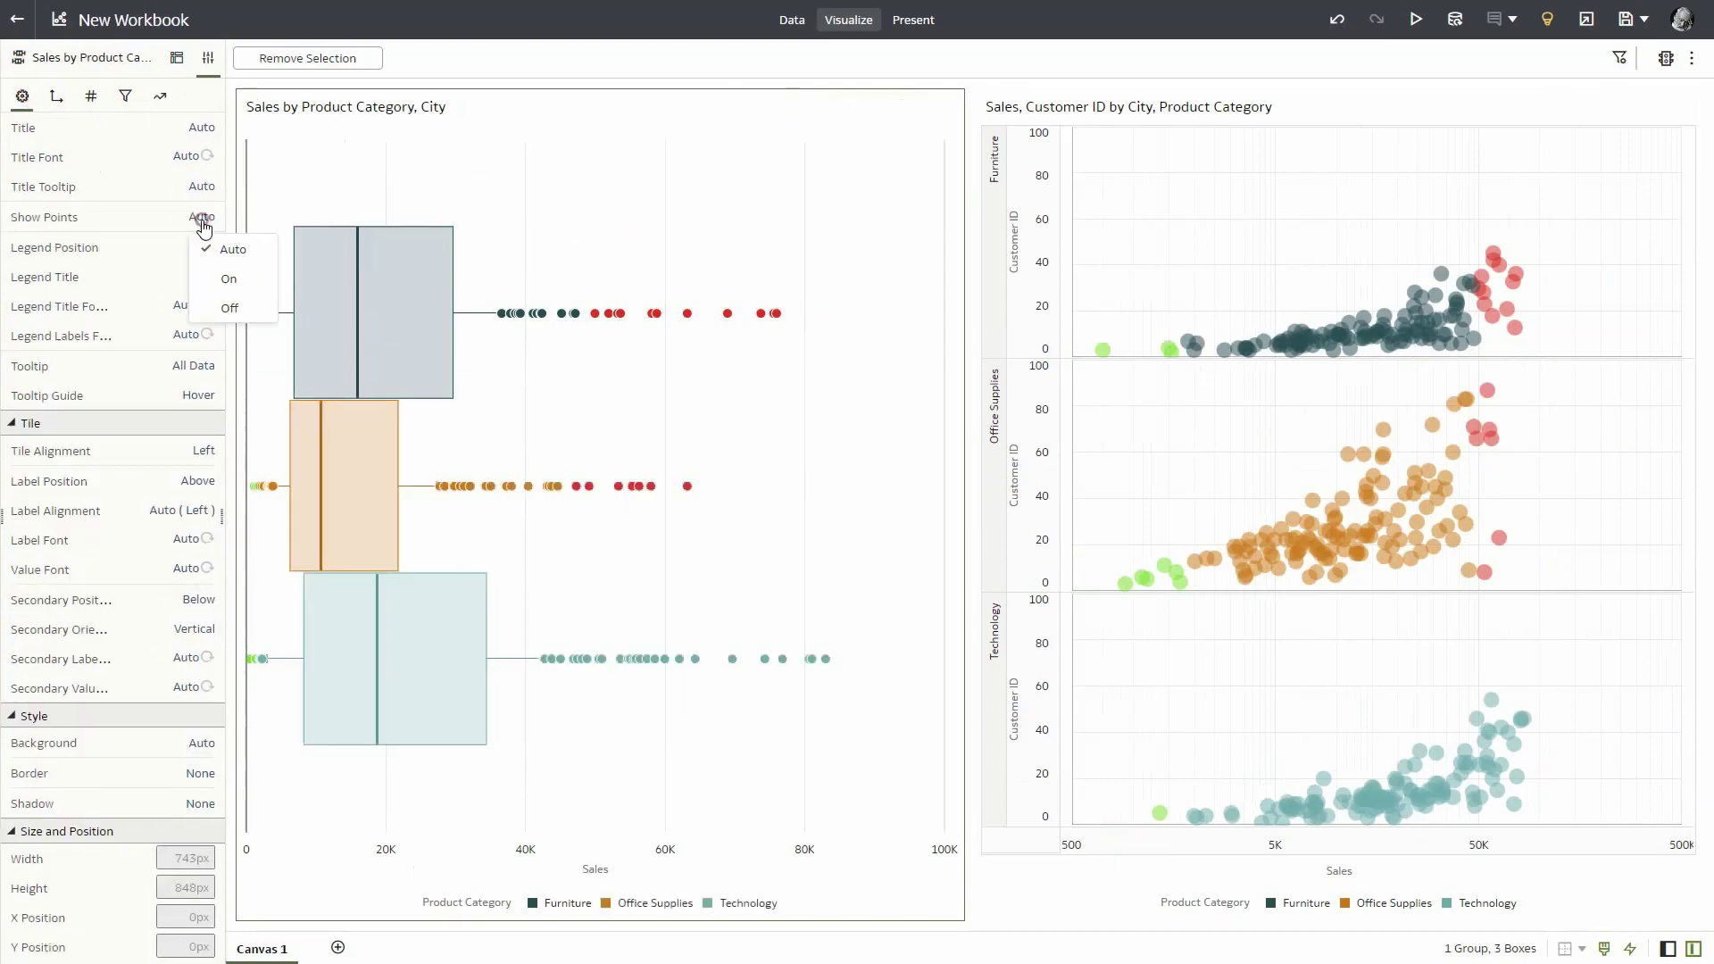
{"action": "left_click", "coordinate": [228, 284]}
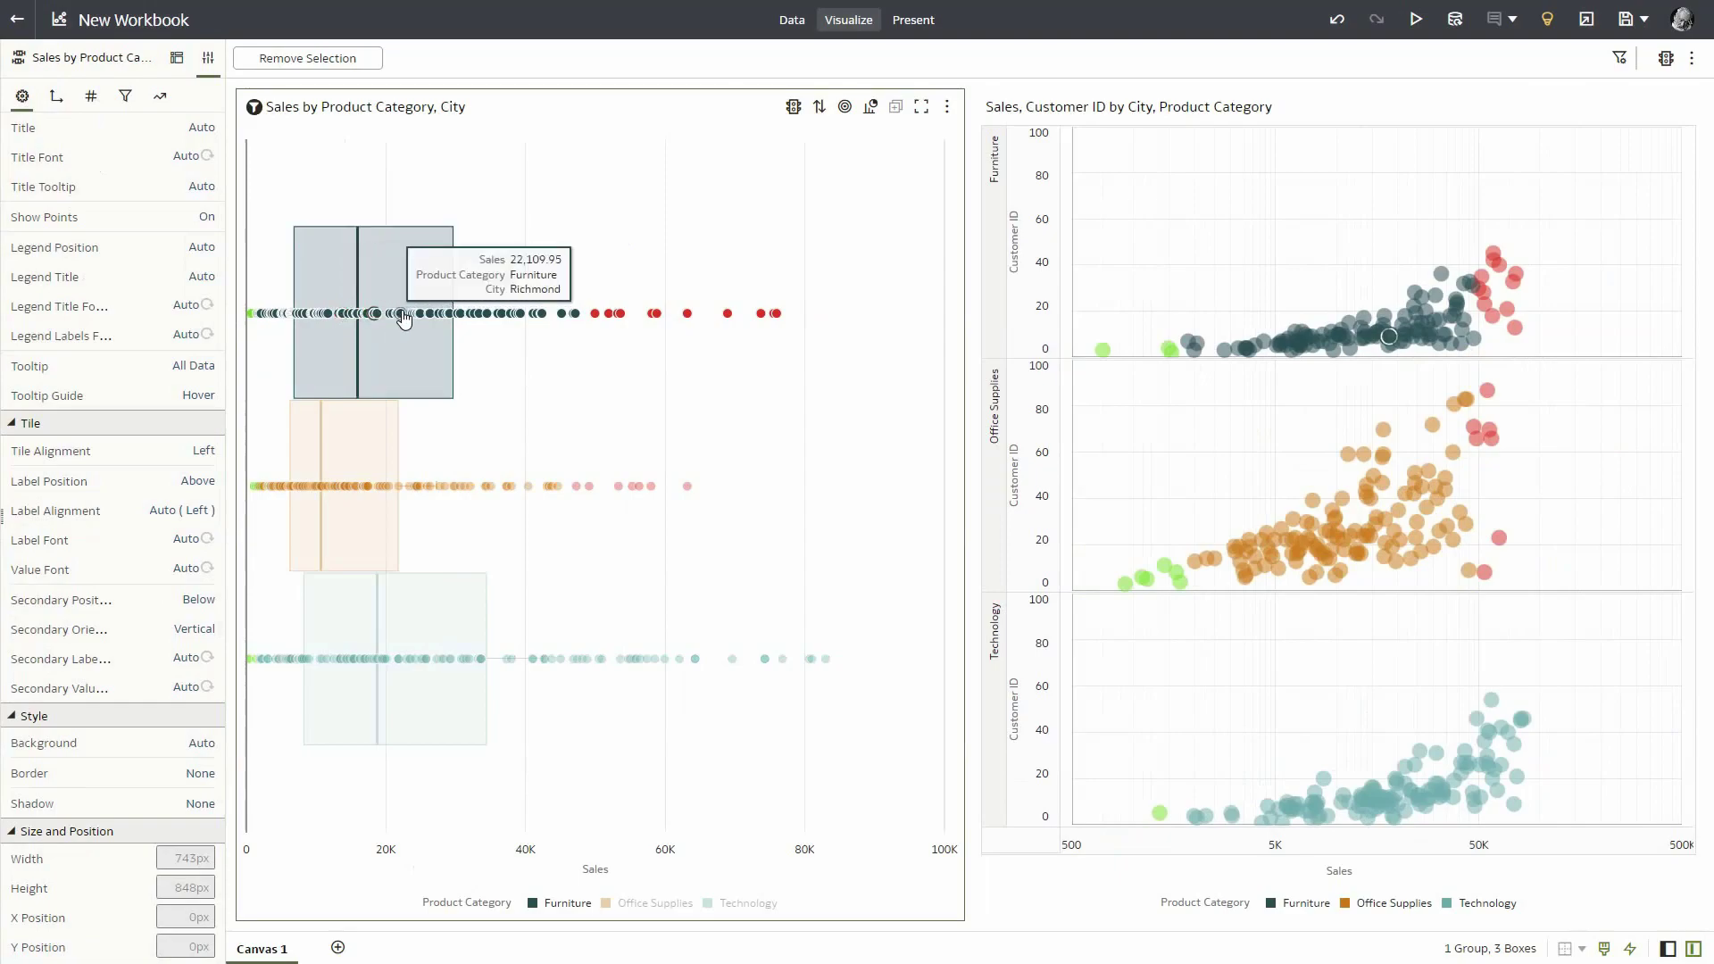
{"action": "left_click", "coordinate": [308, 461]}
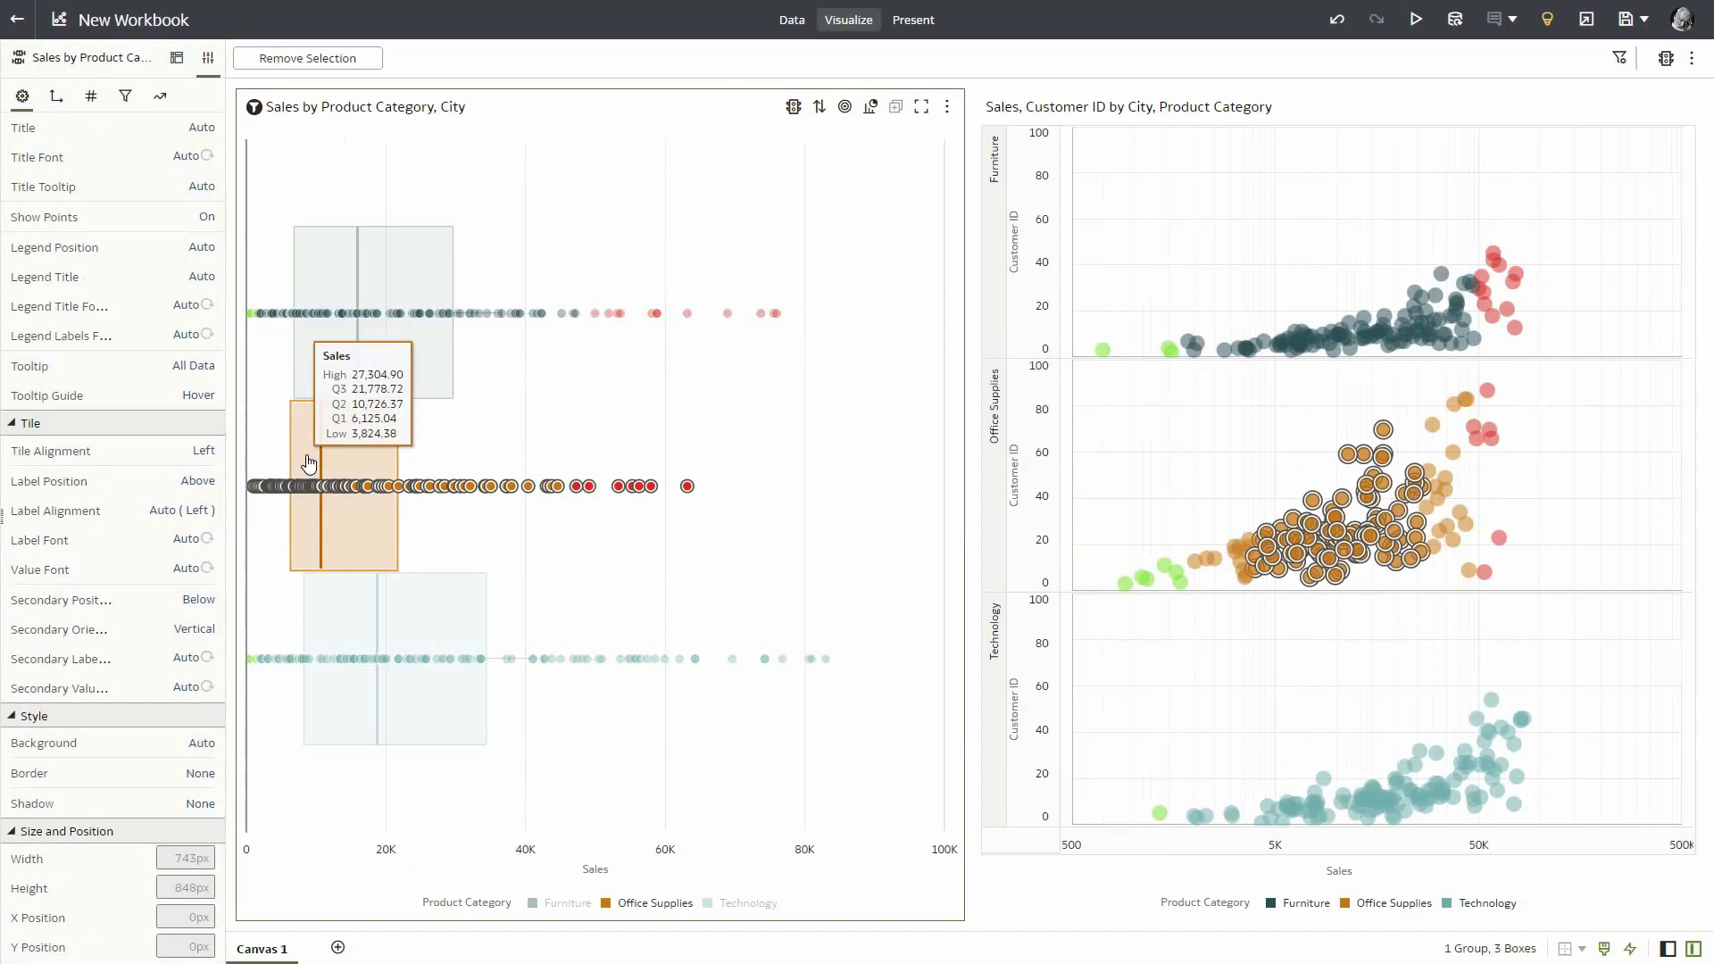
{"action": "left_click", "coordinate": [403, 353]}
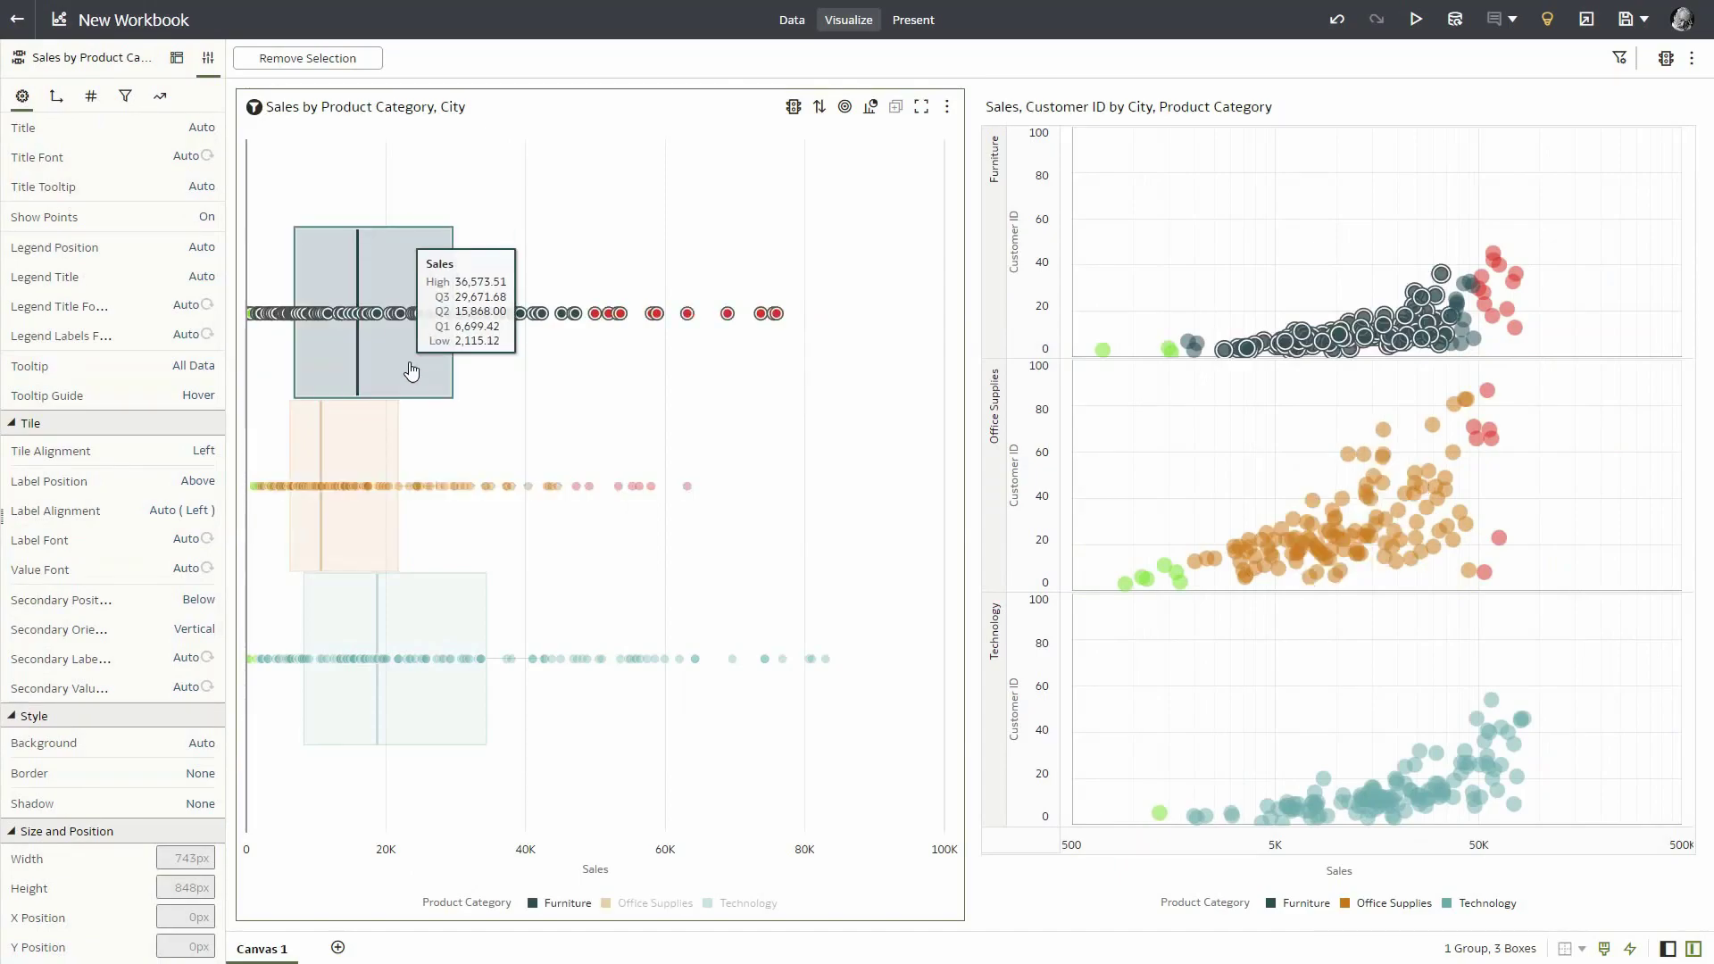
{"action": "left_click", "coordinate": [409, 641]}
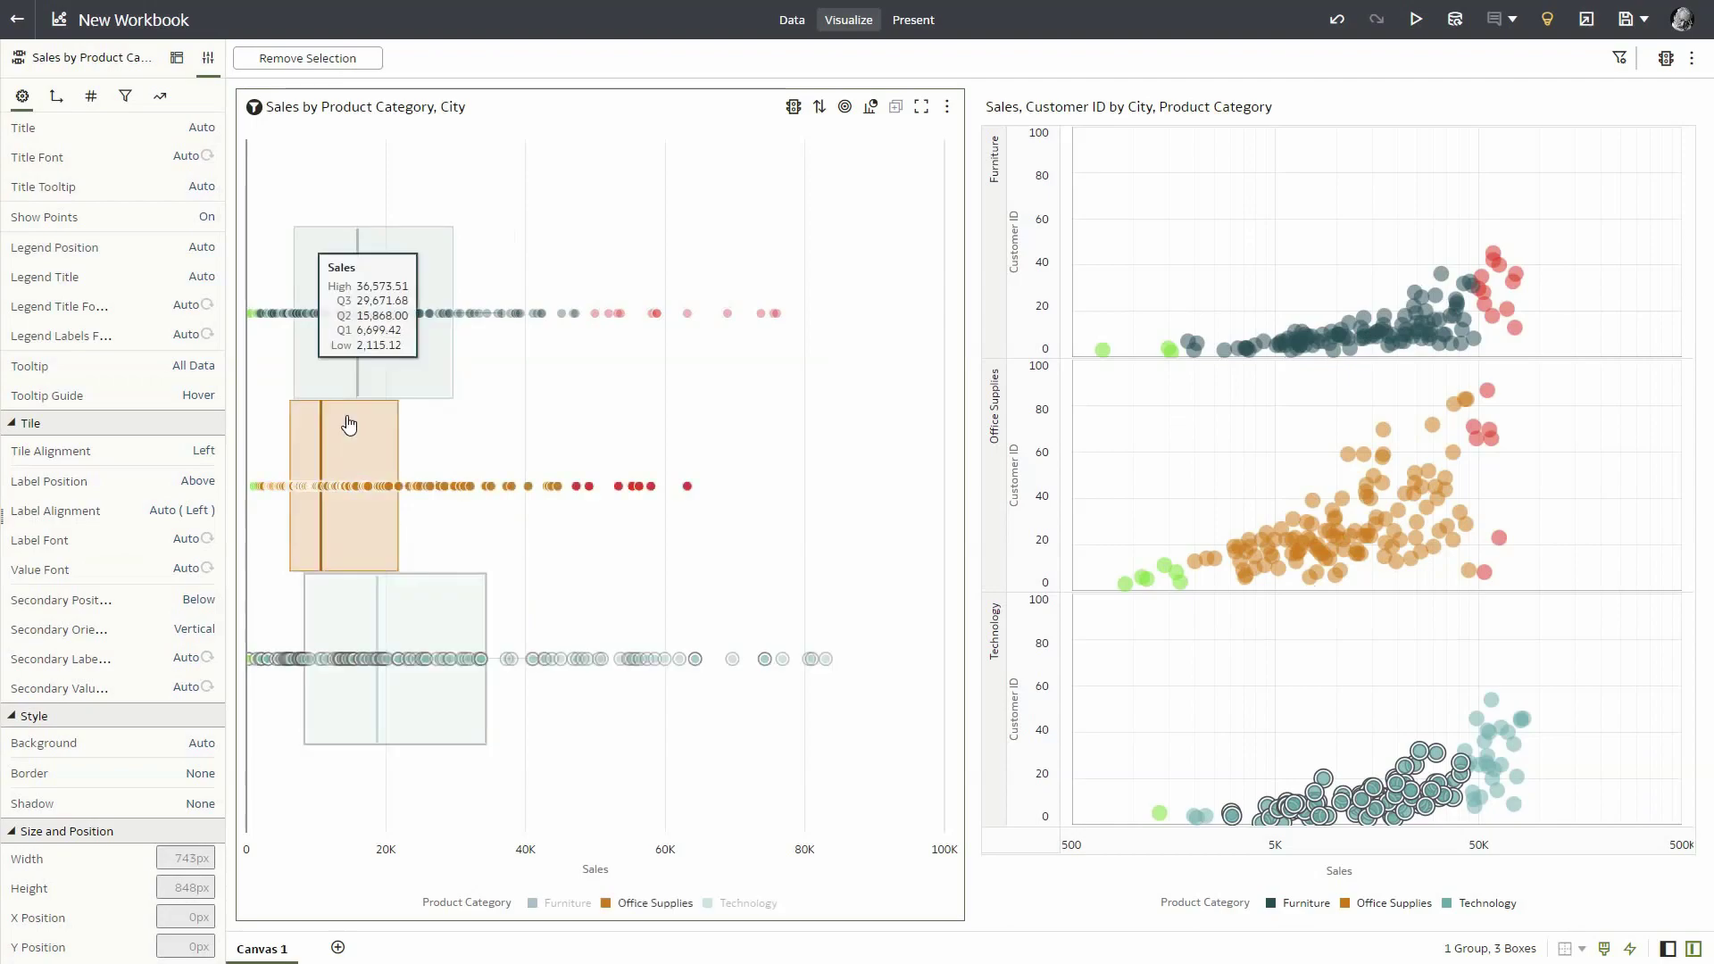
- Set the box plot's Show Points option to Off
{"action": "left_click", "coordinate": [215, 231]}
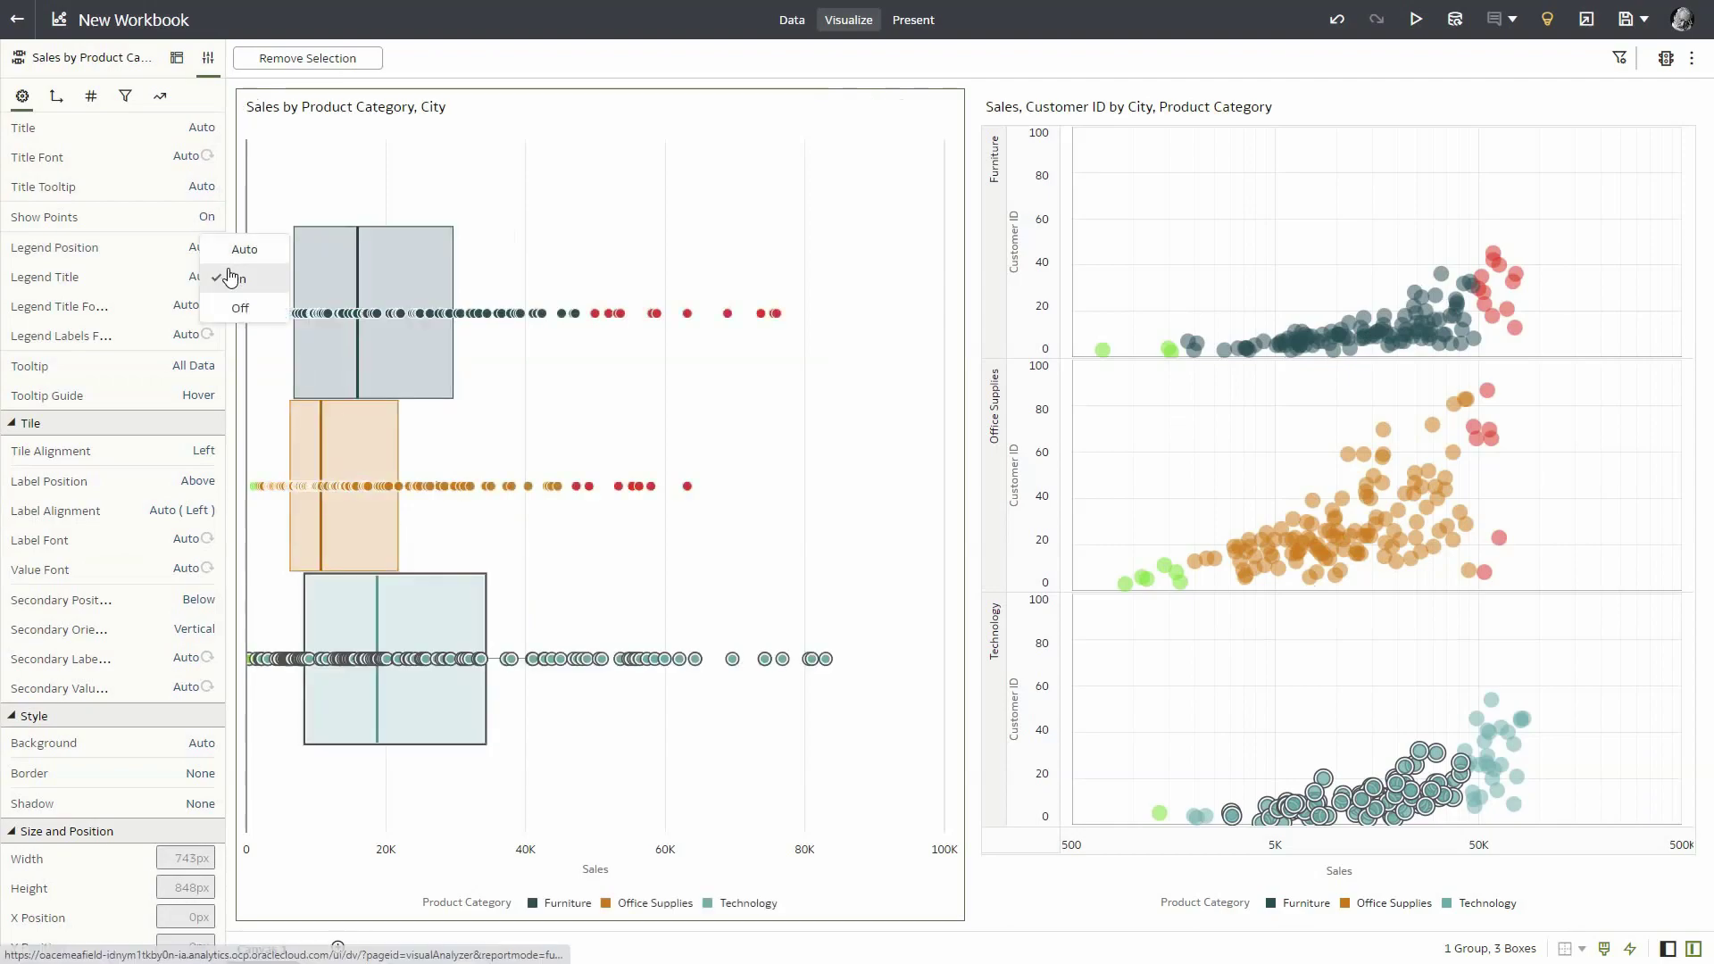
{"action": "left_click", "coordinate": [237, 306]}
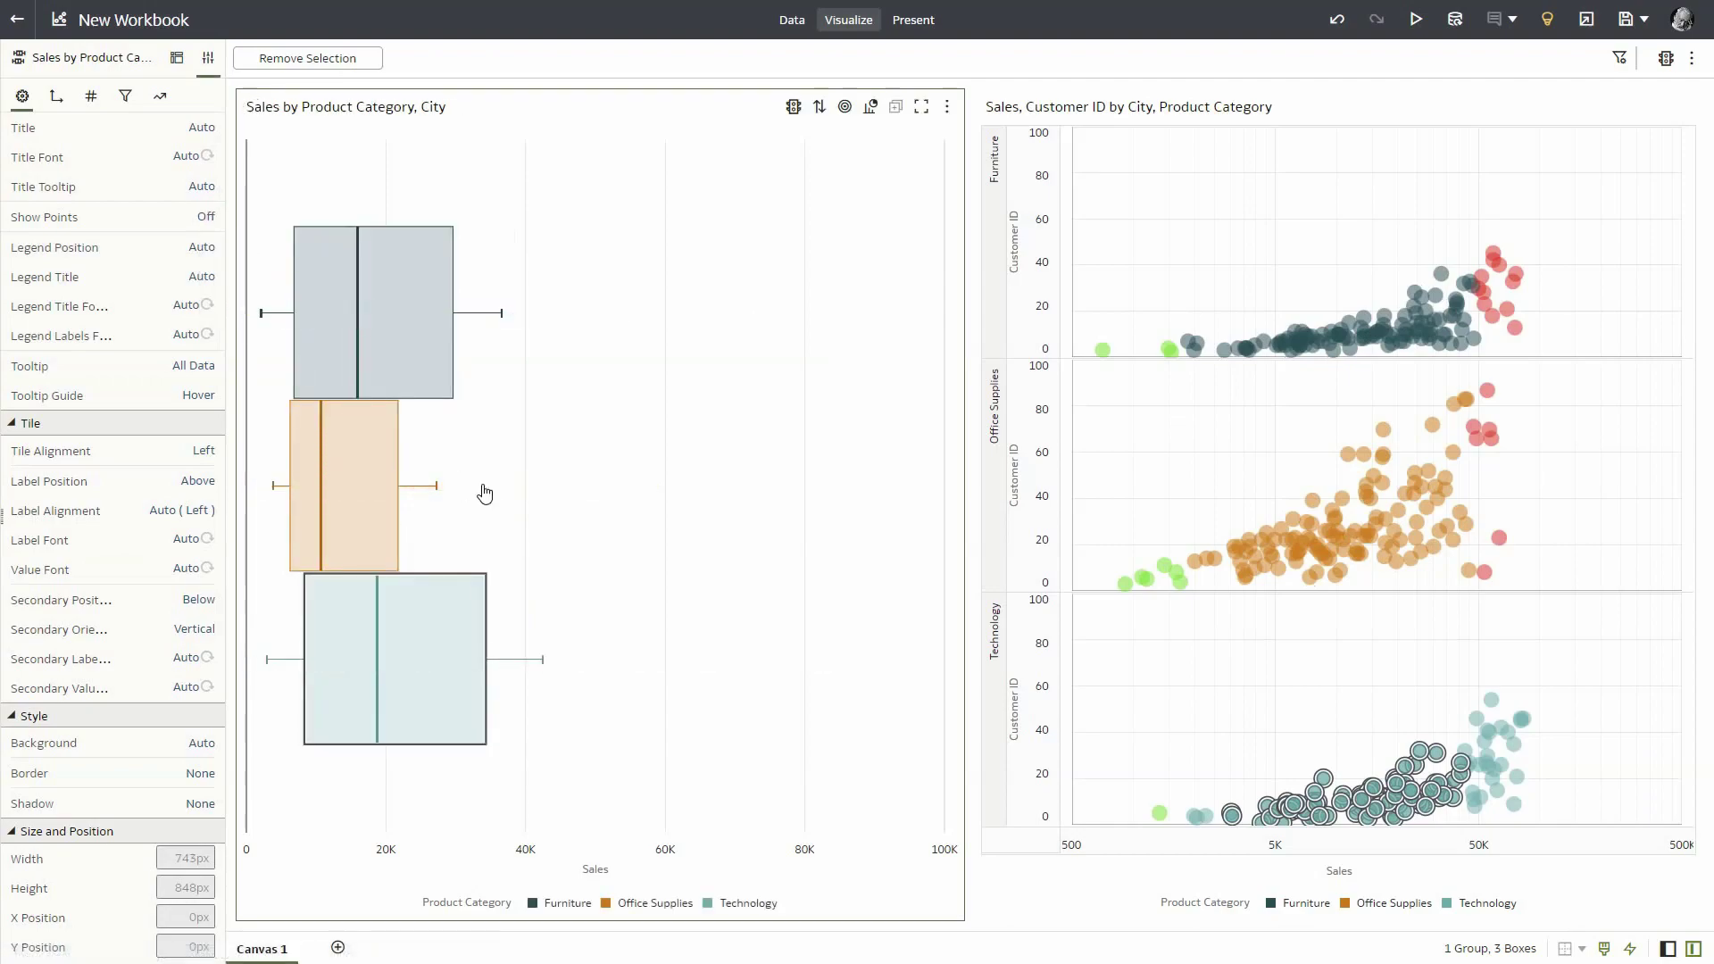
{"action": "mouse_move", "coordinate": [428, 339]}
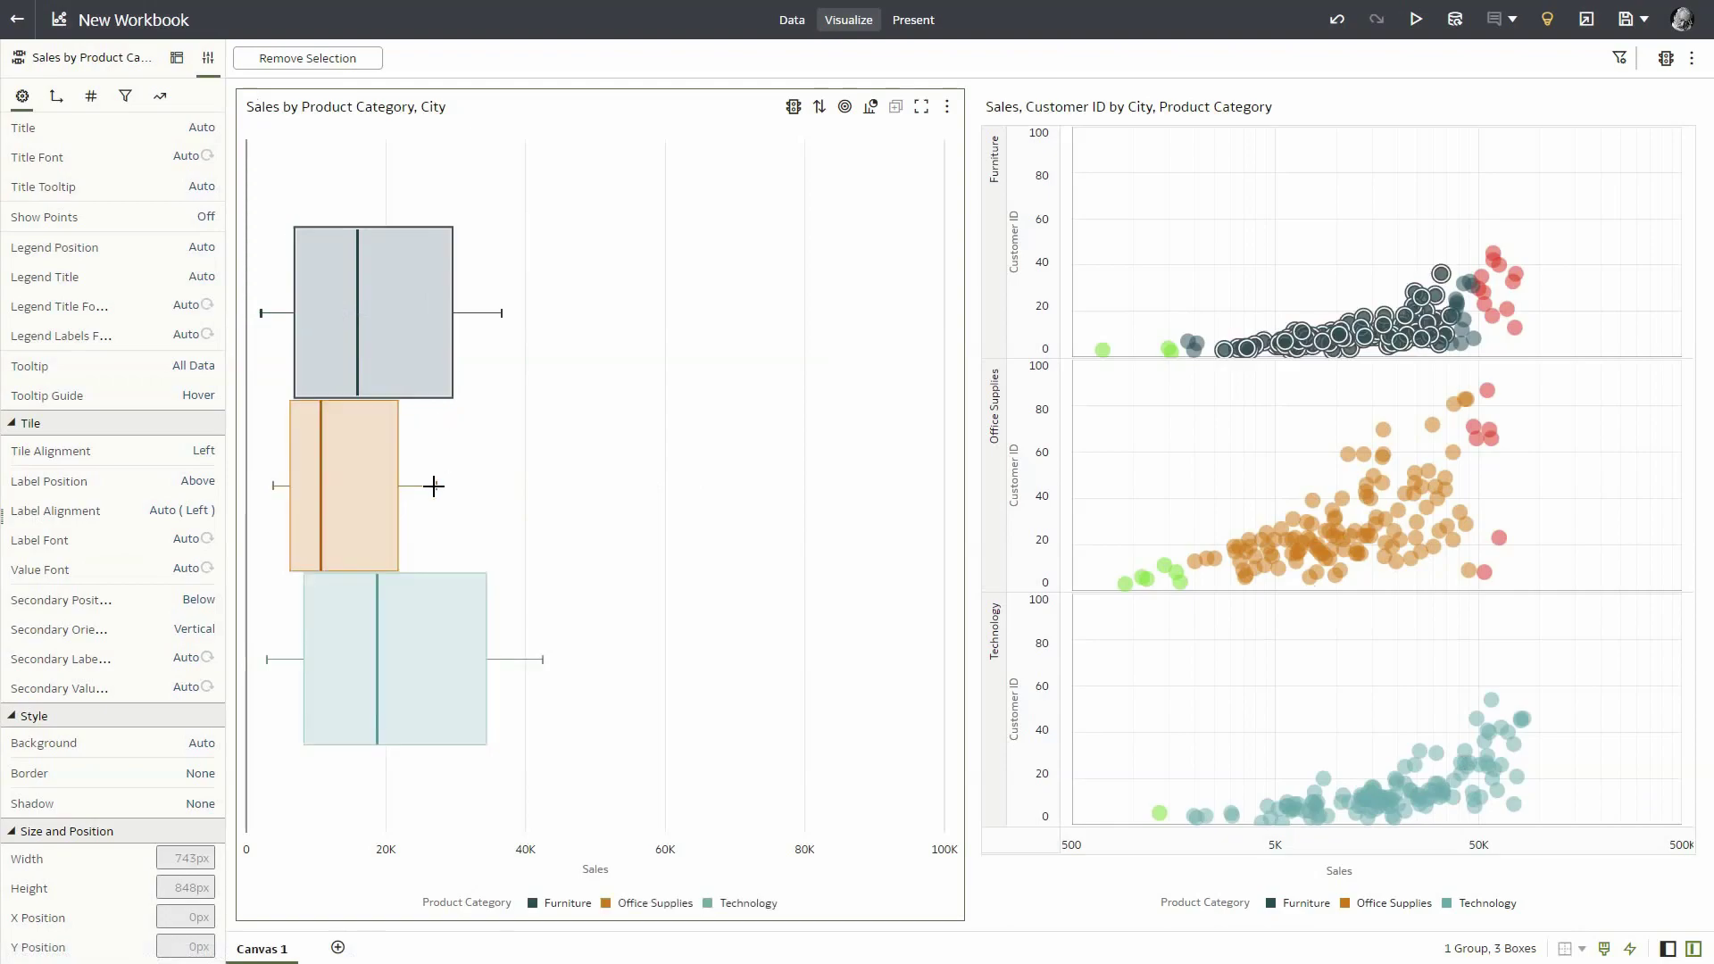
{"action": "mouse_move", "coordinate": [433, 616]}
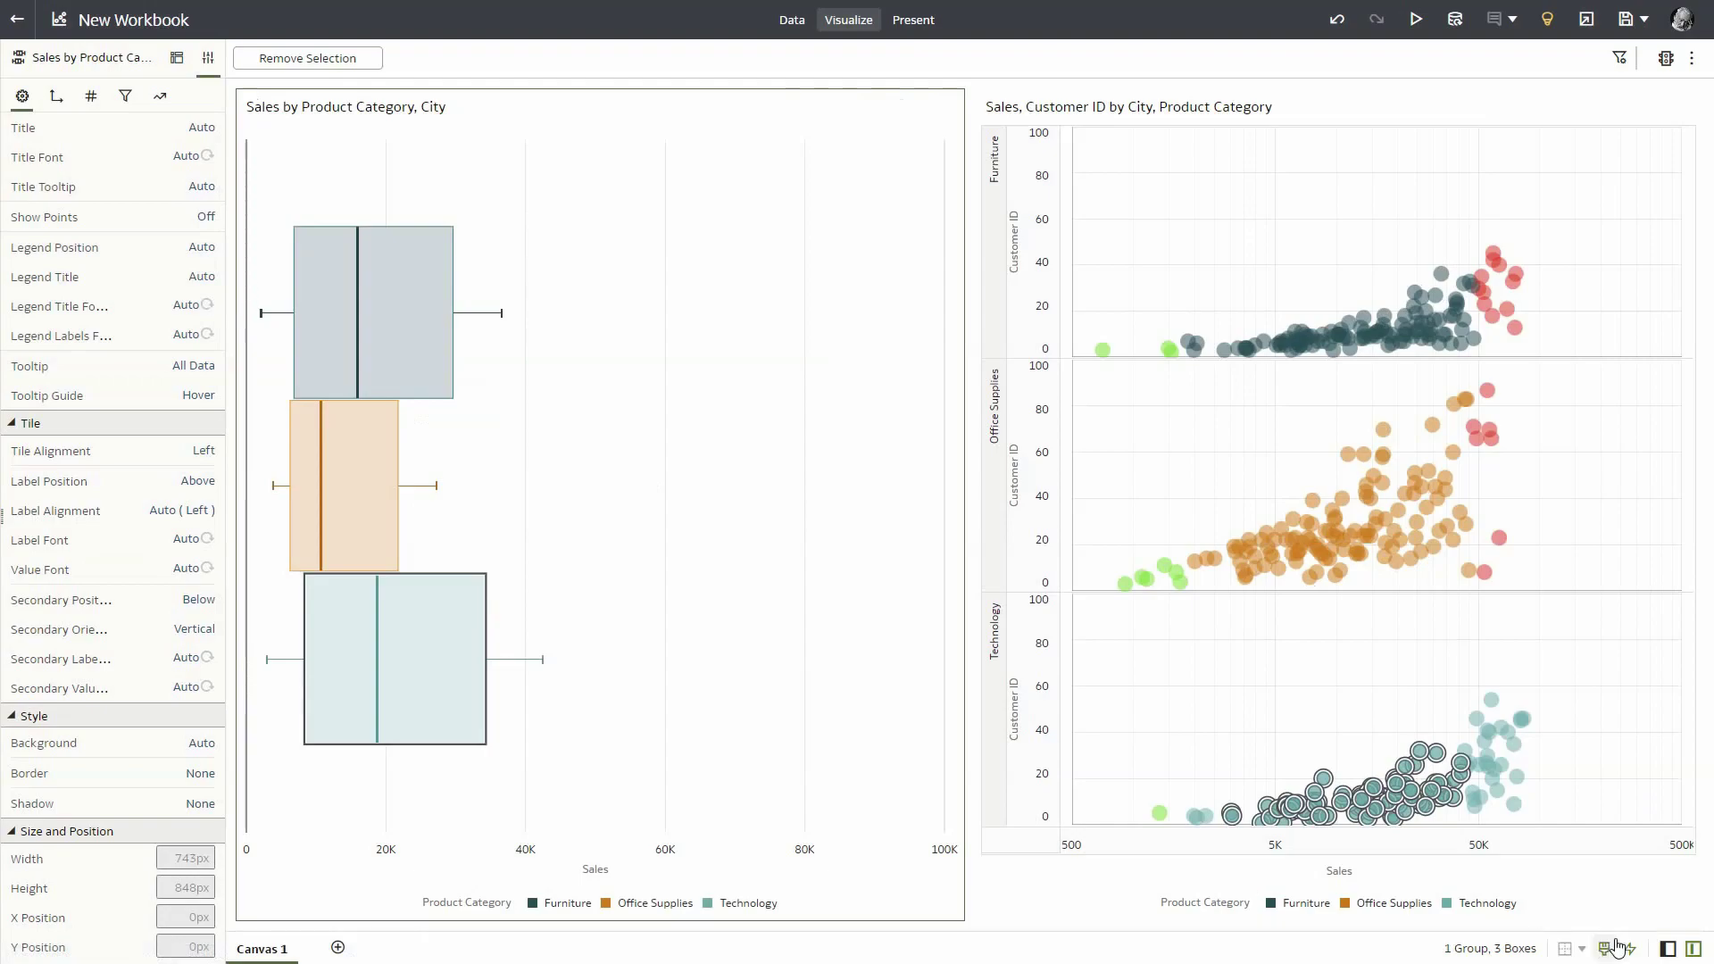
- Add a new empty Canvas 2 and clear the current field selection
{"action": "left_click", "coordinate": [1685, 950]}
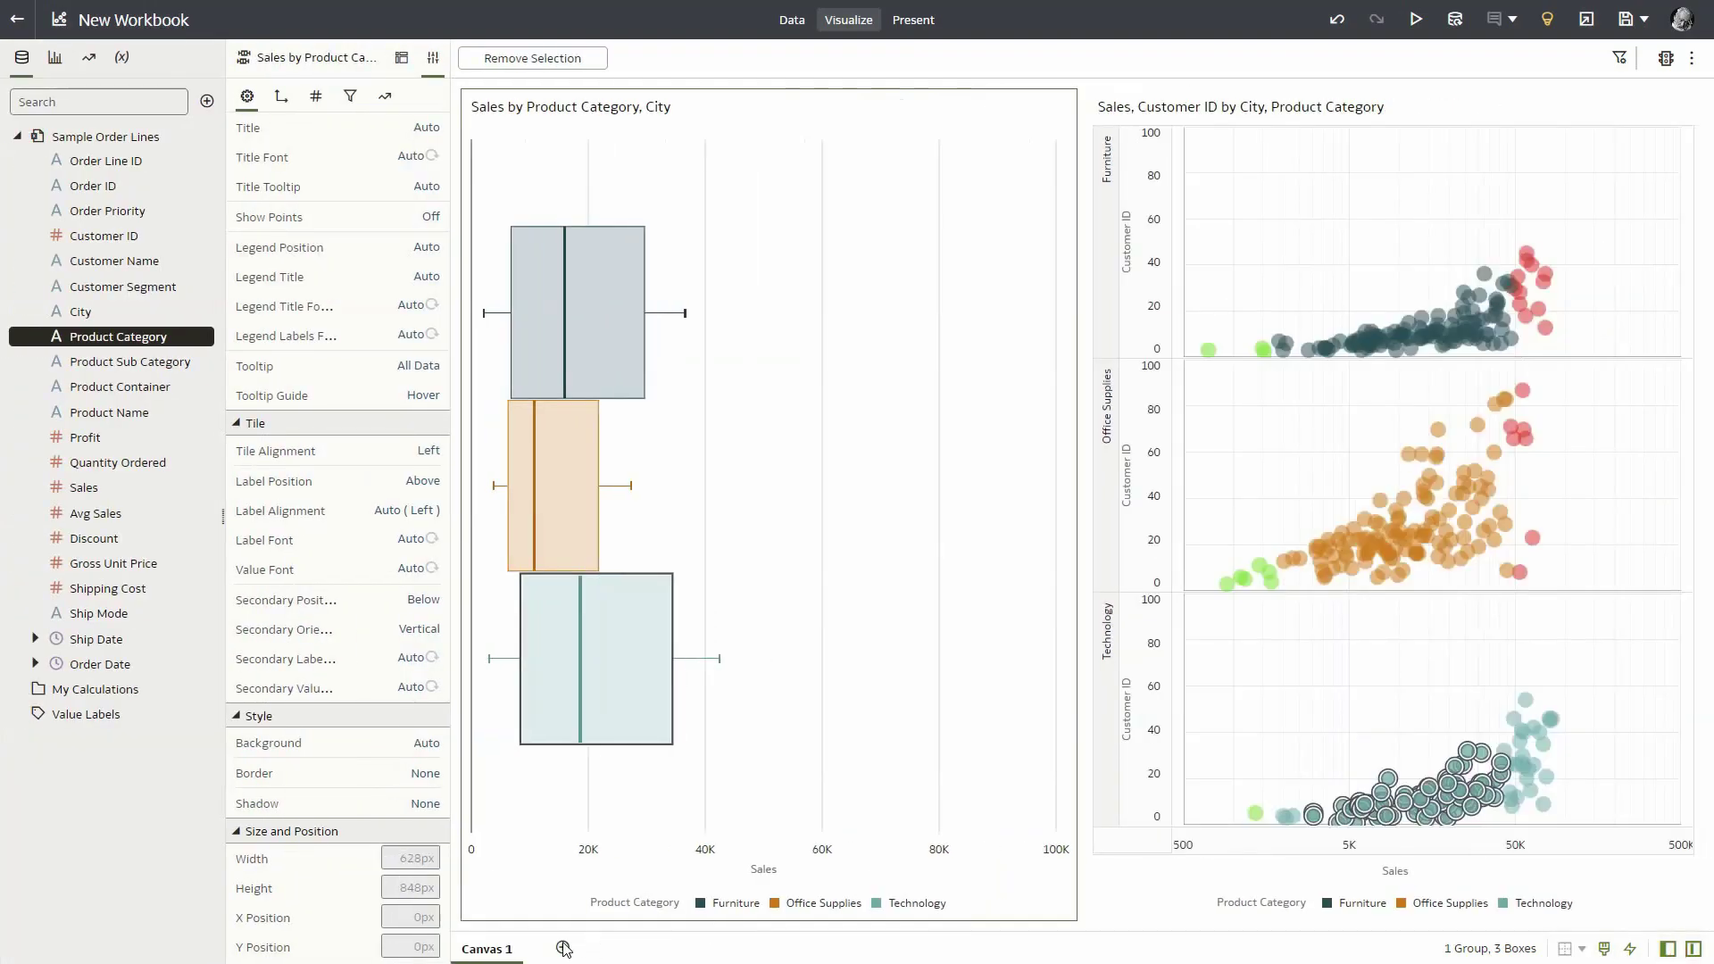
{"action": "left_click", "coordinate": [564, 947]}
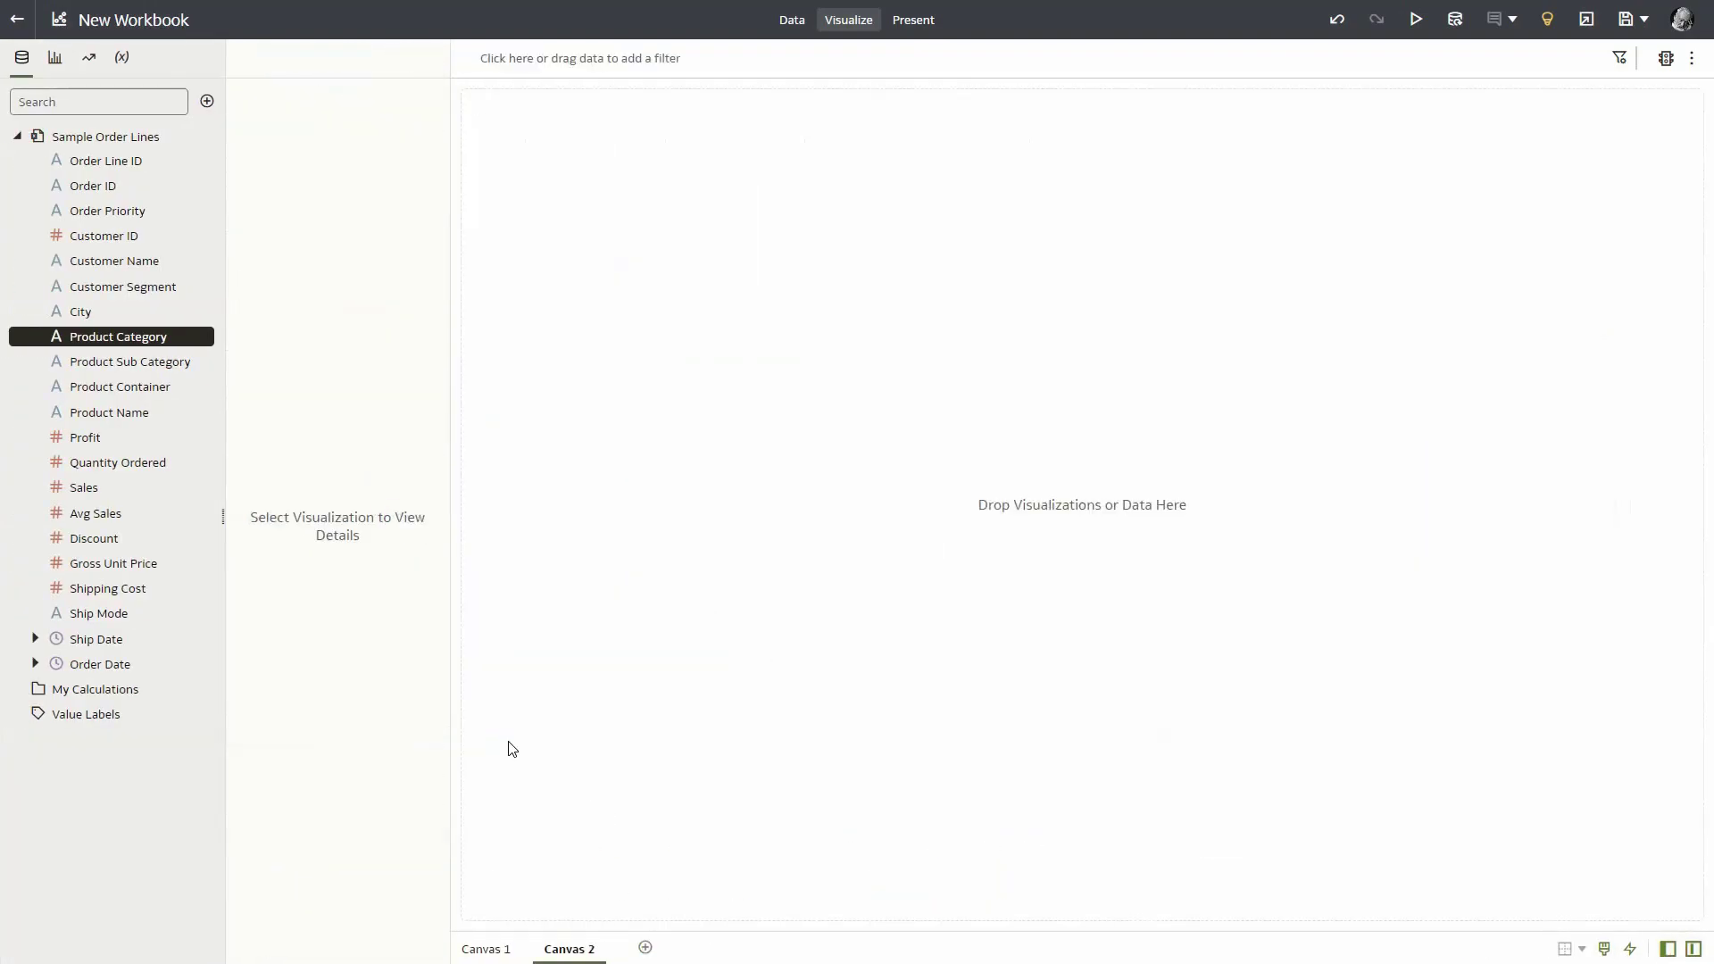
{"action": "key", "text": "ctrl+z"}
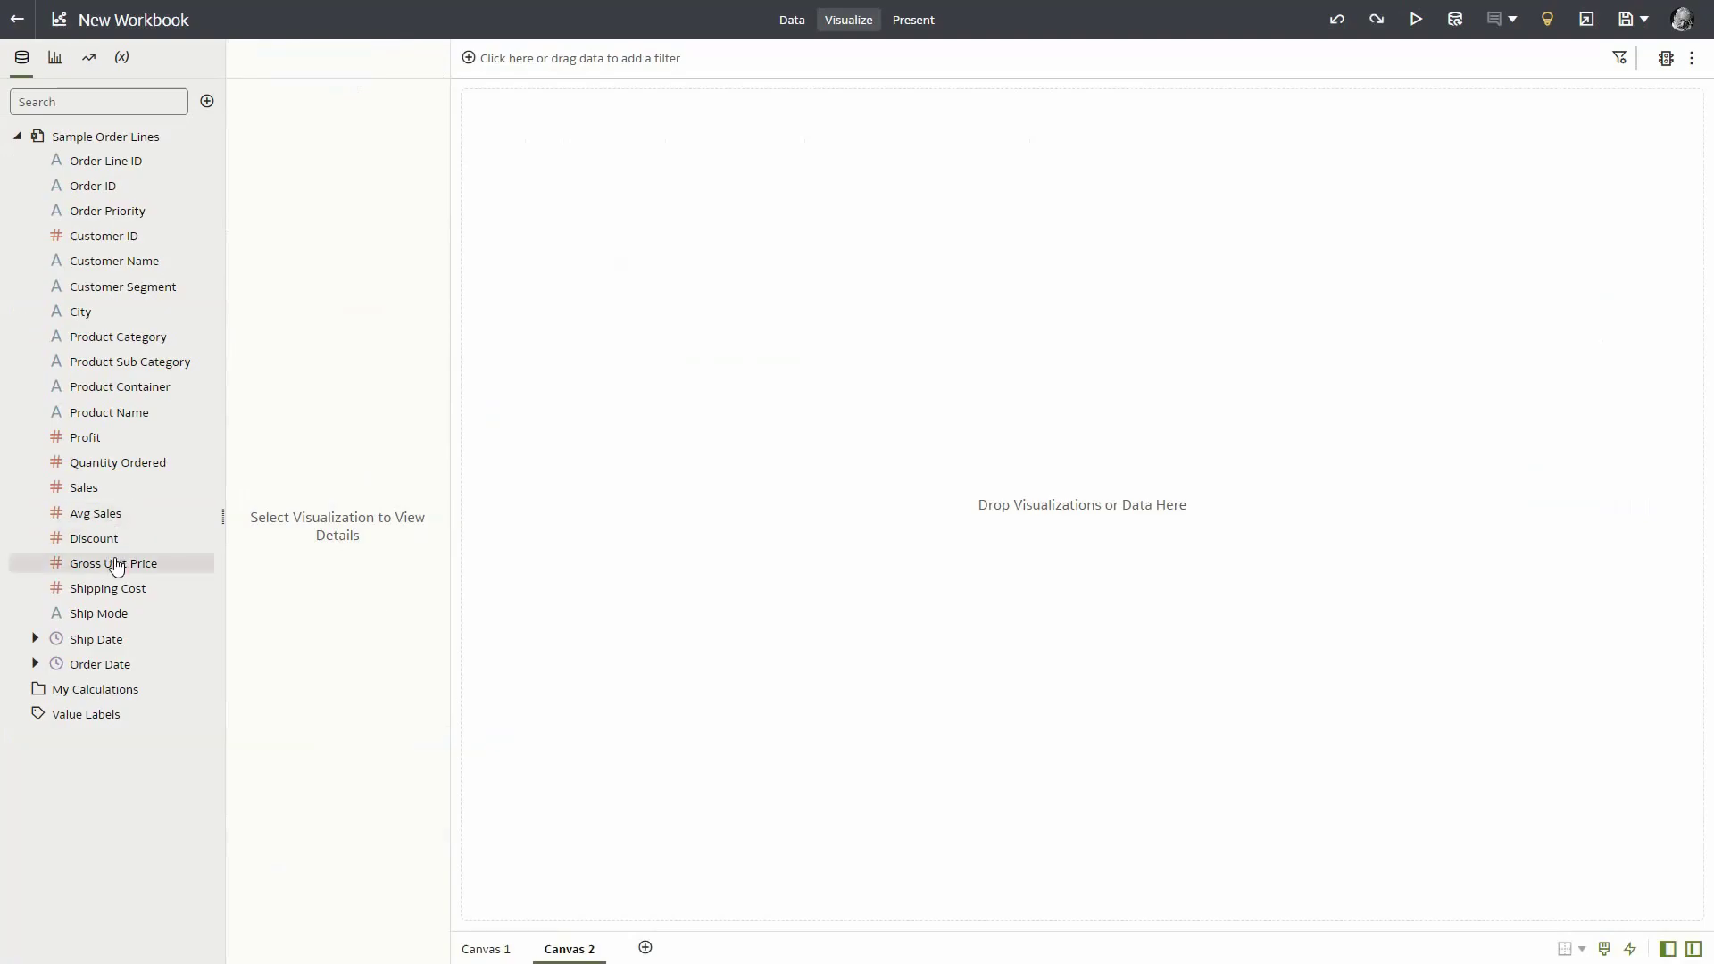
- Build a scatter of Profit against Gross Unit Price with Order Date (Year) as points
{"action": "left_click", "coordinate": [116, 566]}
{"action": "left_click", "coordinate": [102, 443], "text": "ctrl"}
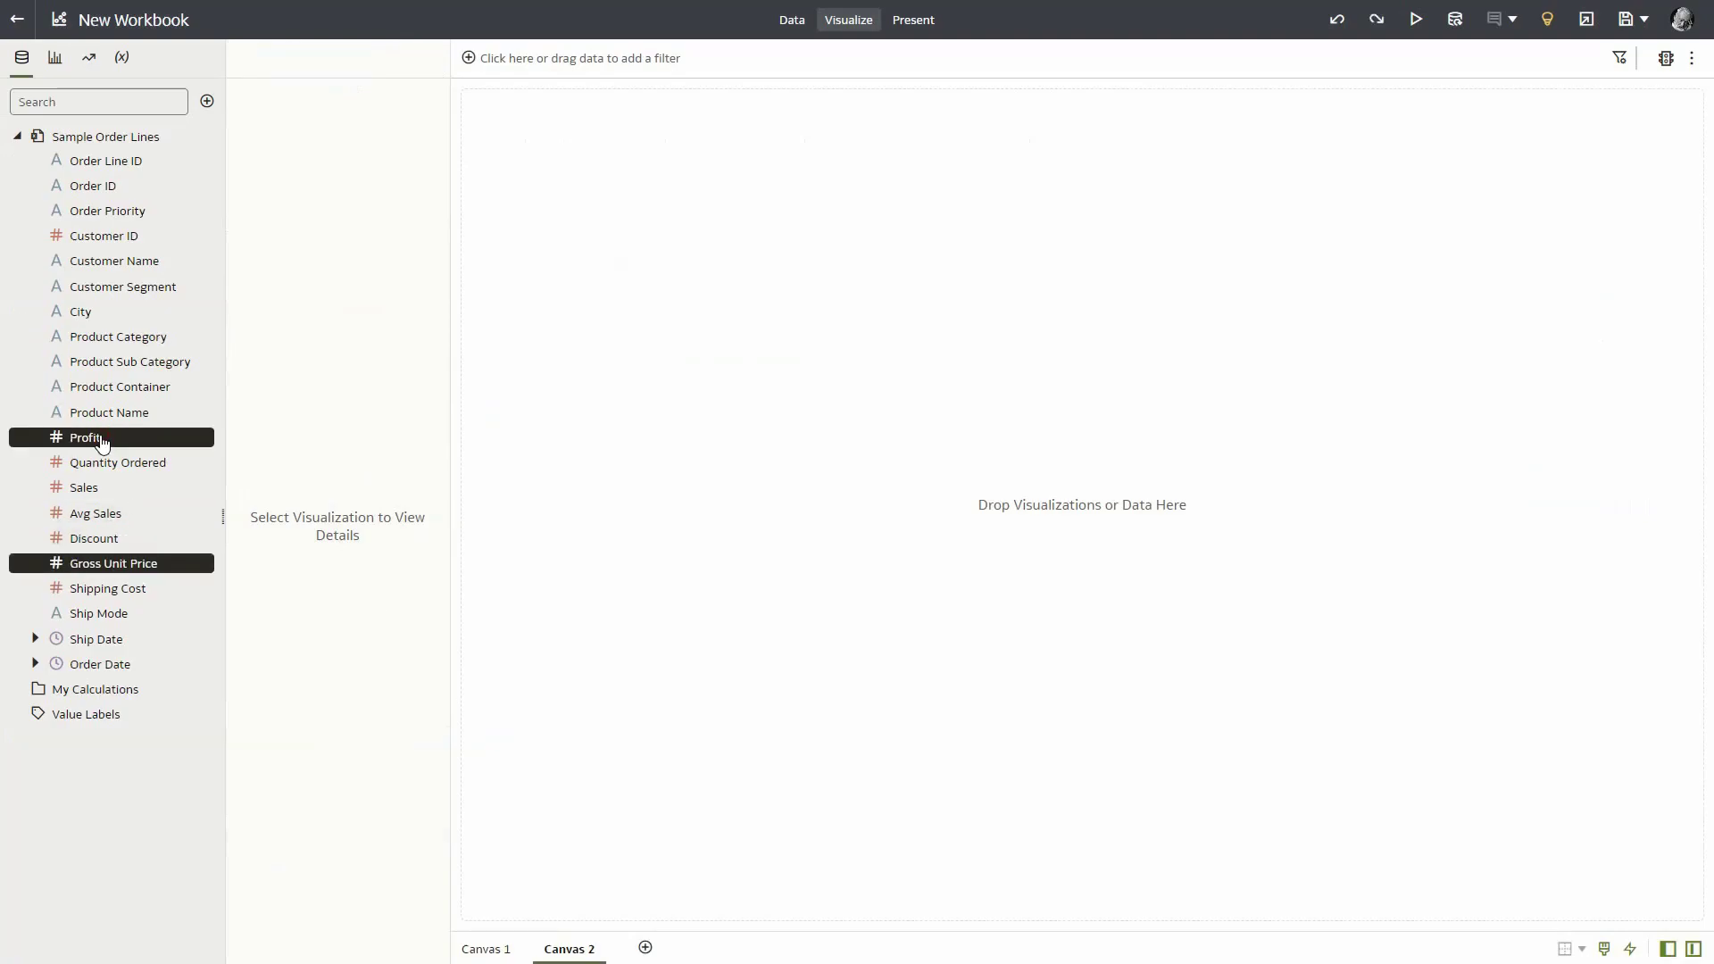
{"action": "right_click", "coordinate": [101, 442]}
{"action": "left_click", "coordinate": [158, 478]}
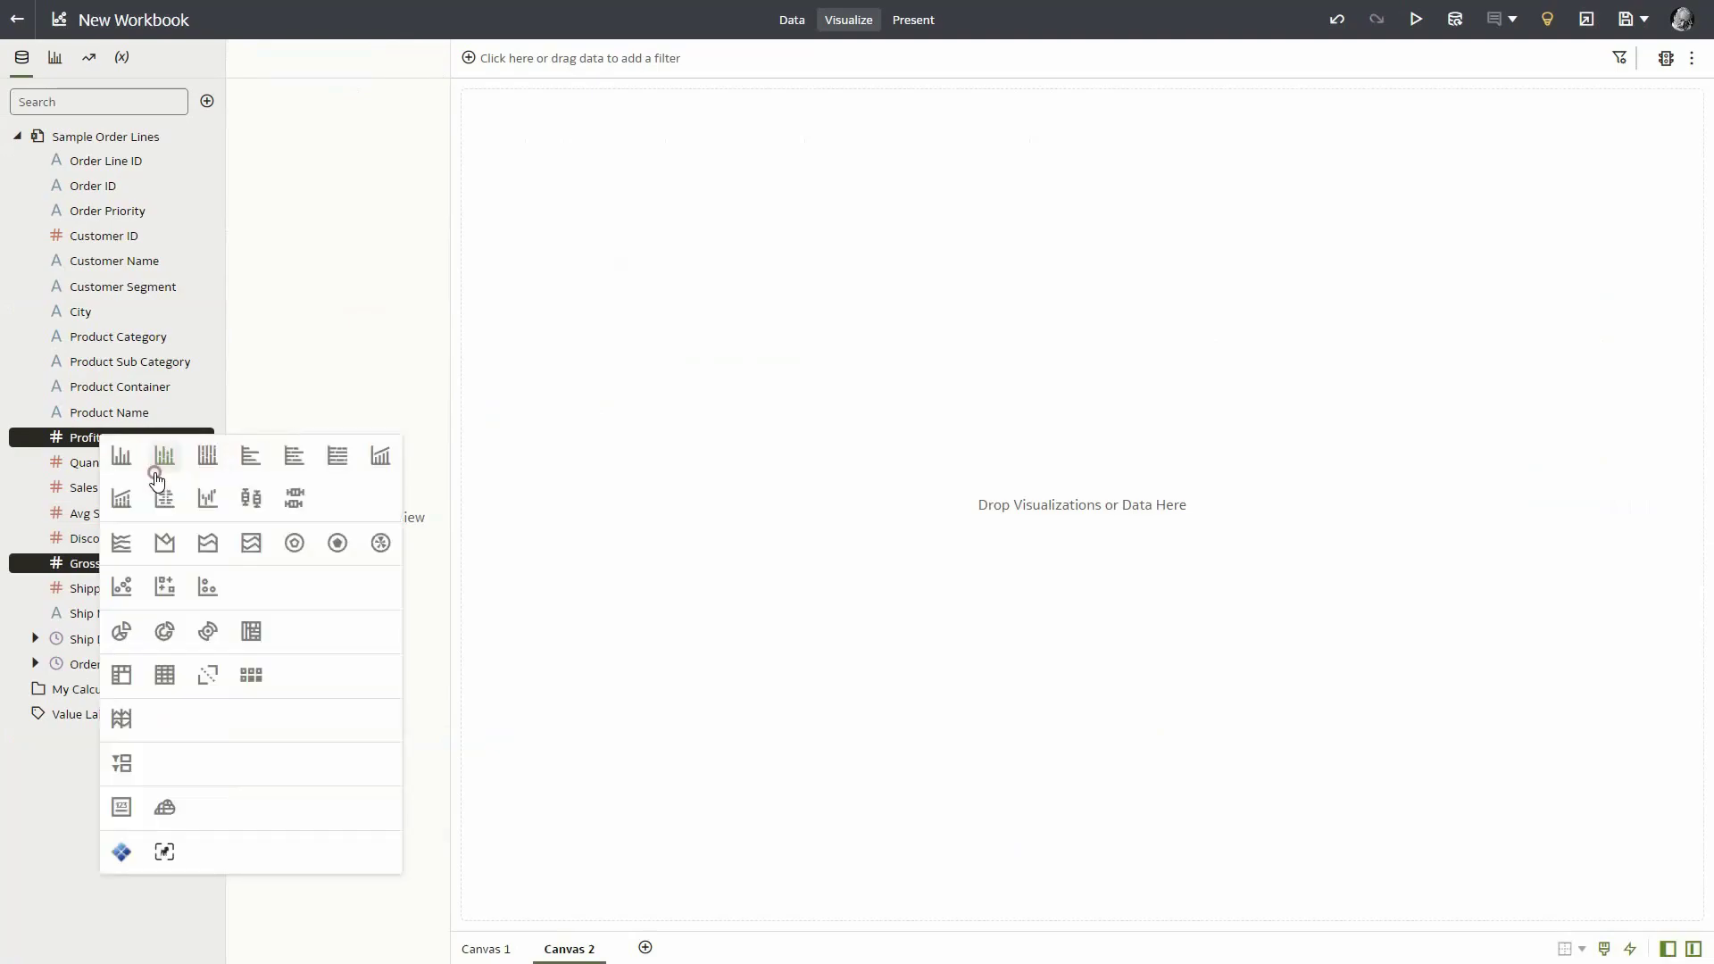
{"action": "left_click", "coordinate": [123, 588]}
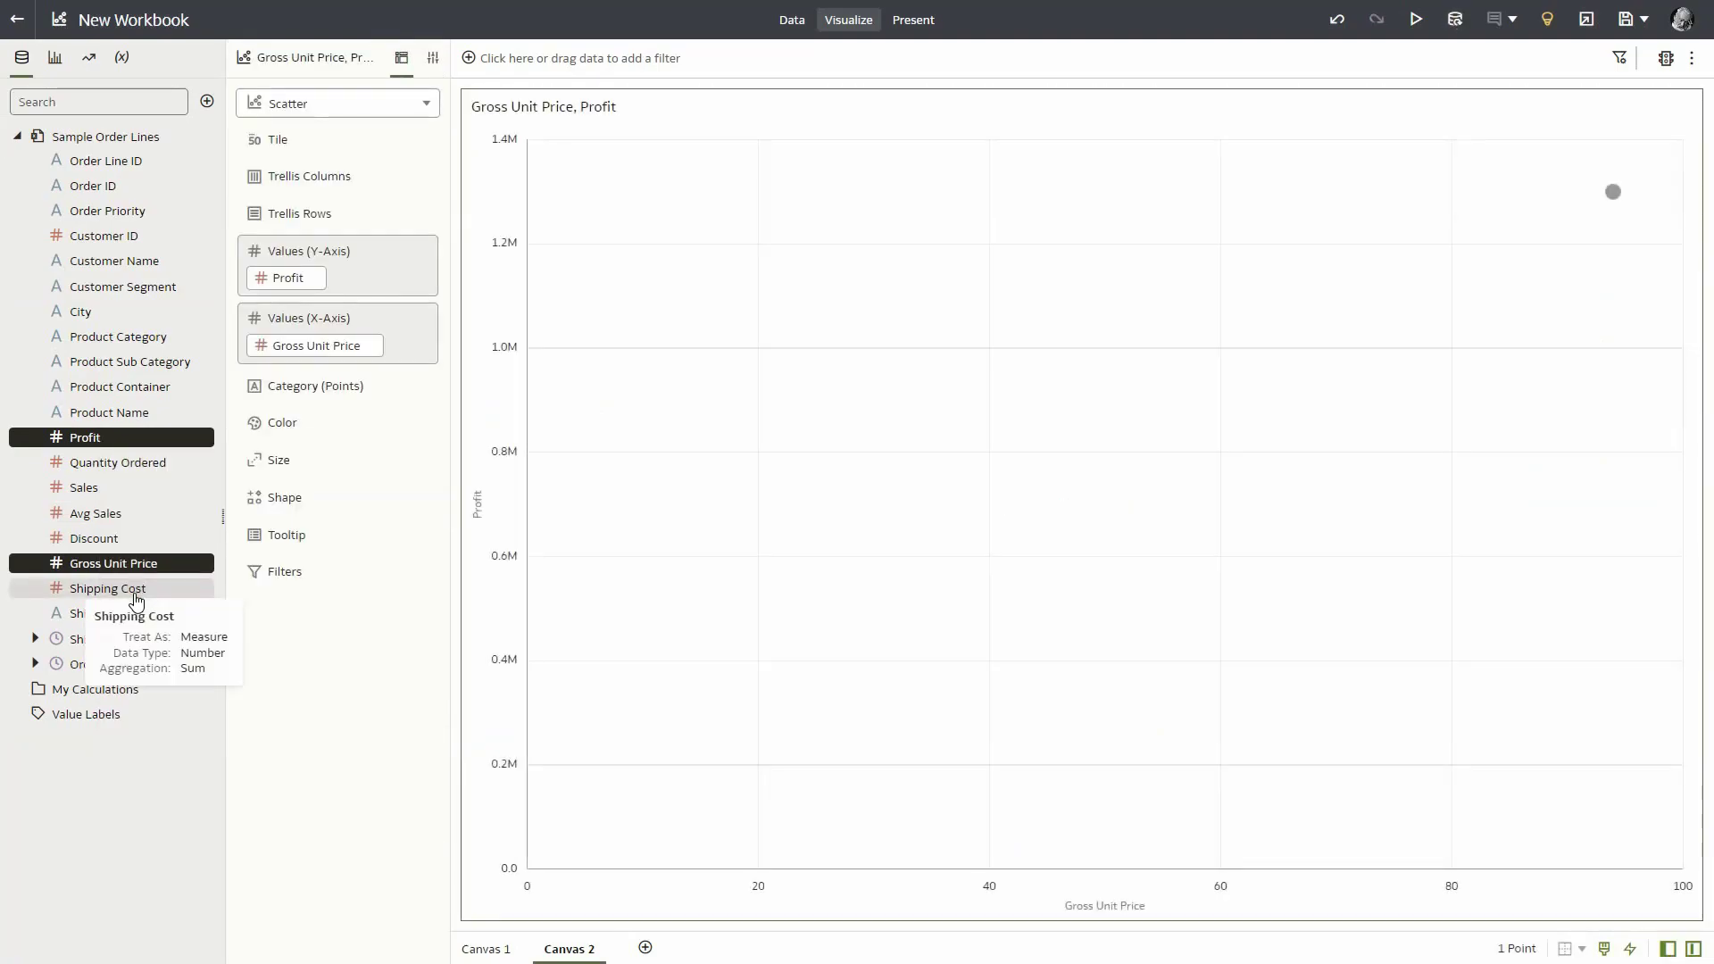
{"action": "left_click", "coordinate": [35, 664]}
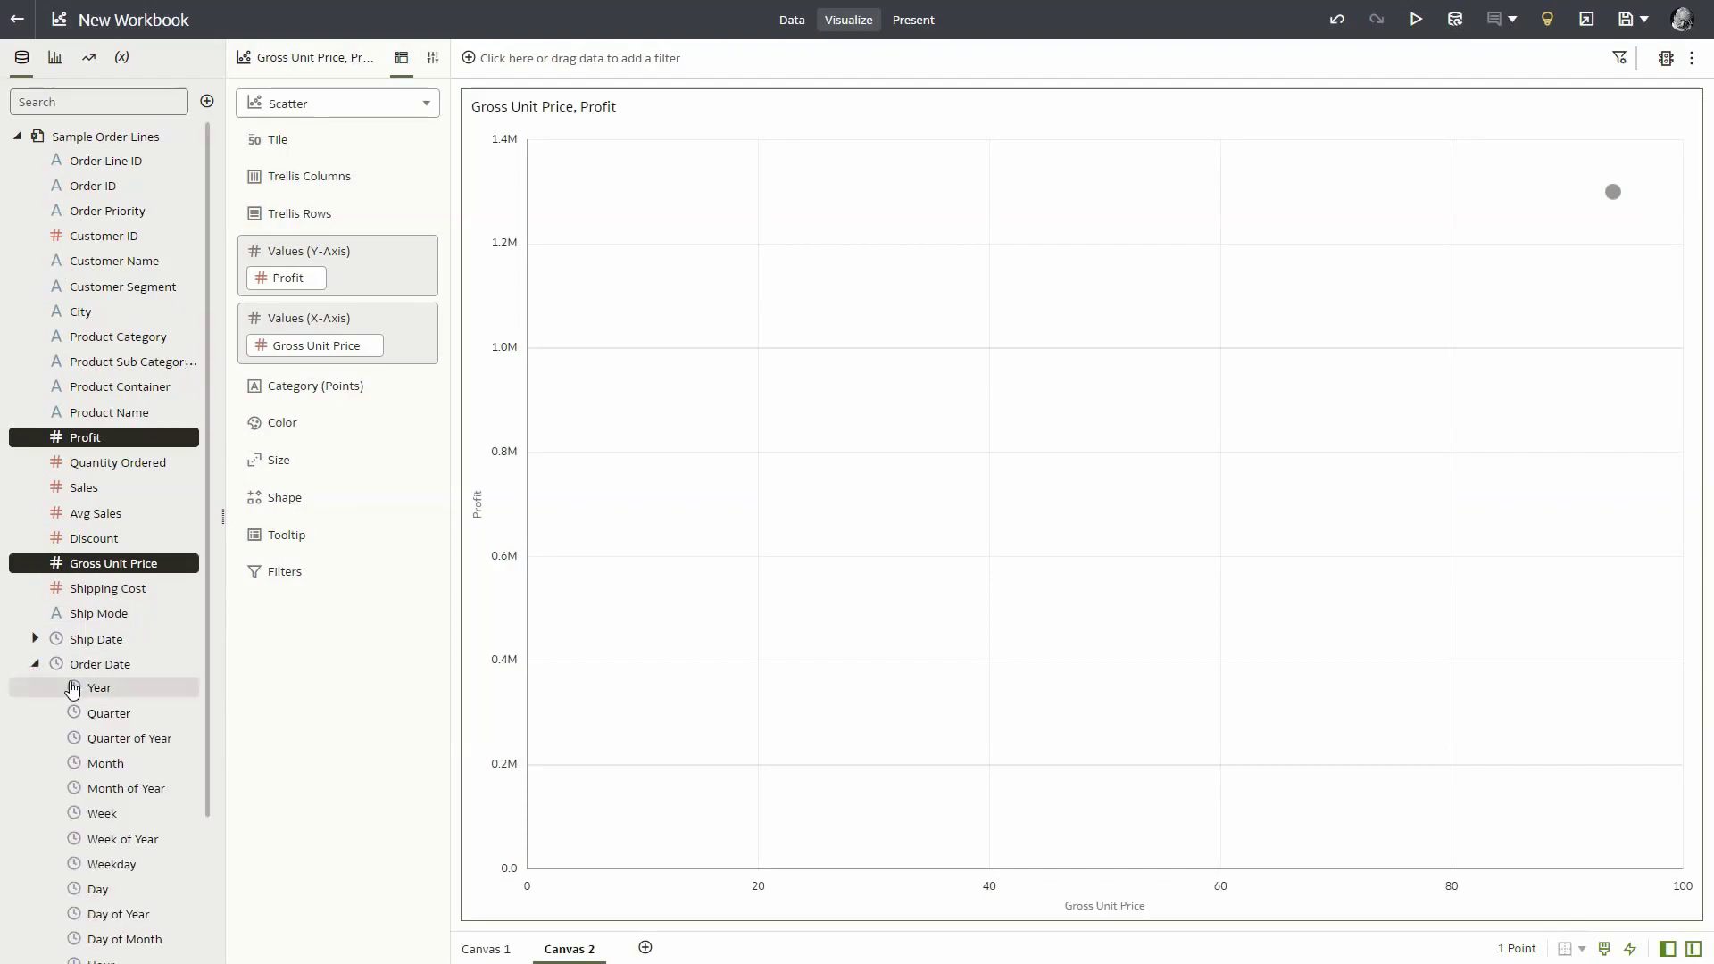
{"action": "left_click_drag", "start_coordinate": [99, 688], "coordinate": [297, 394]}
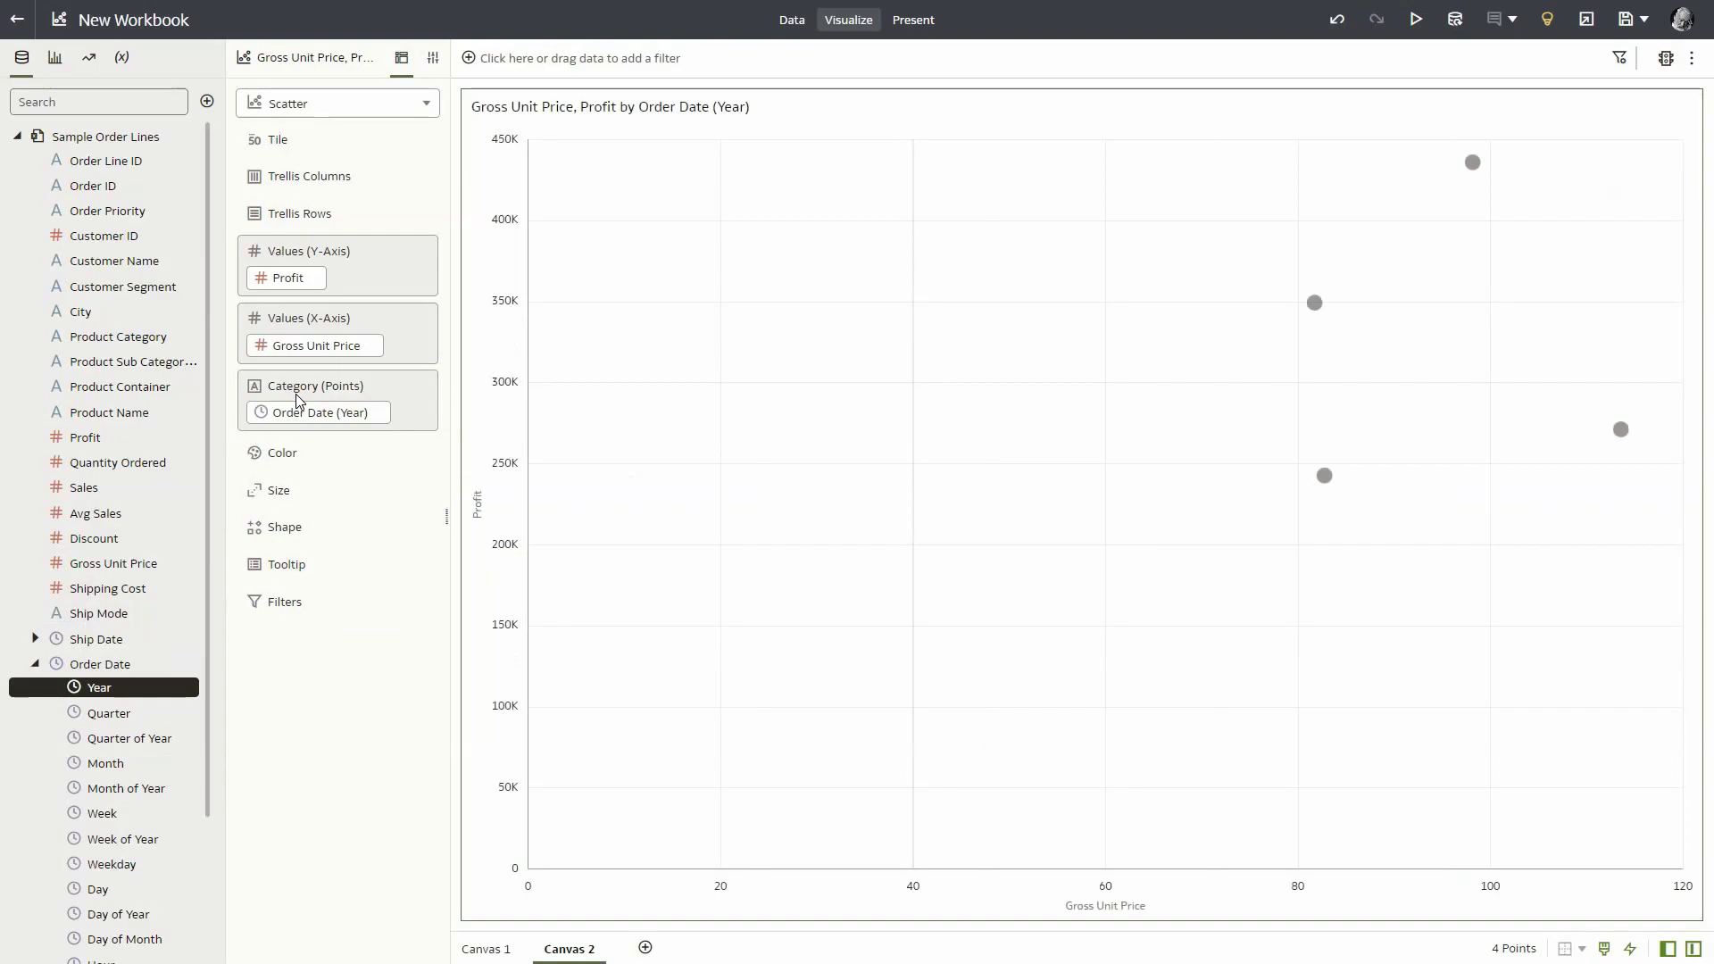
- Set Data Labels Position to Auto and Points Outline to Auto on the scatter
{"action": "left_click", "coordinate": [430, 59]}
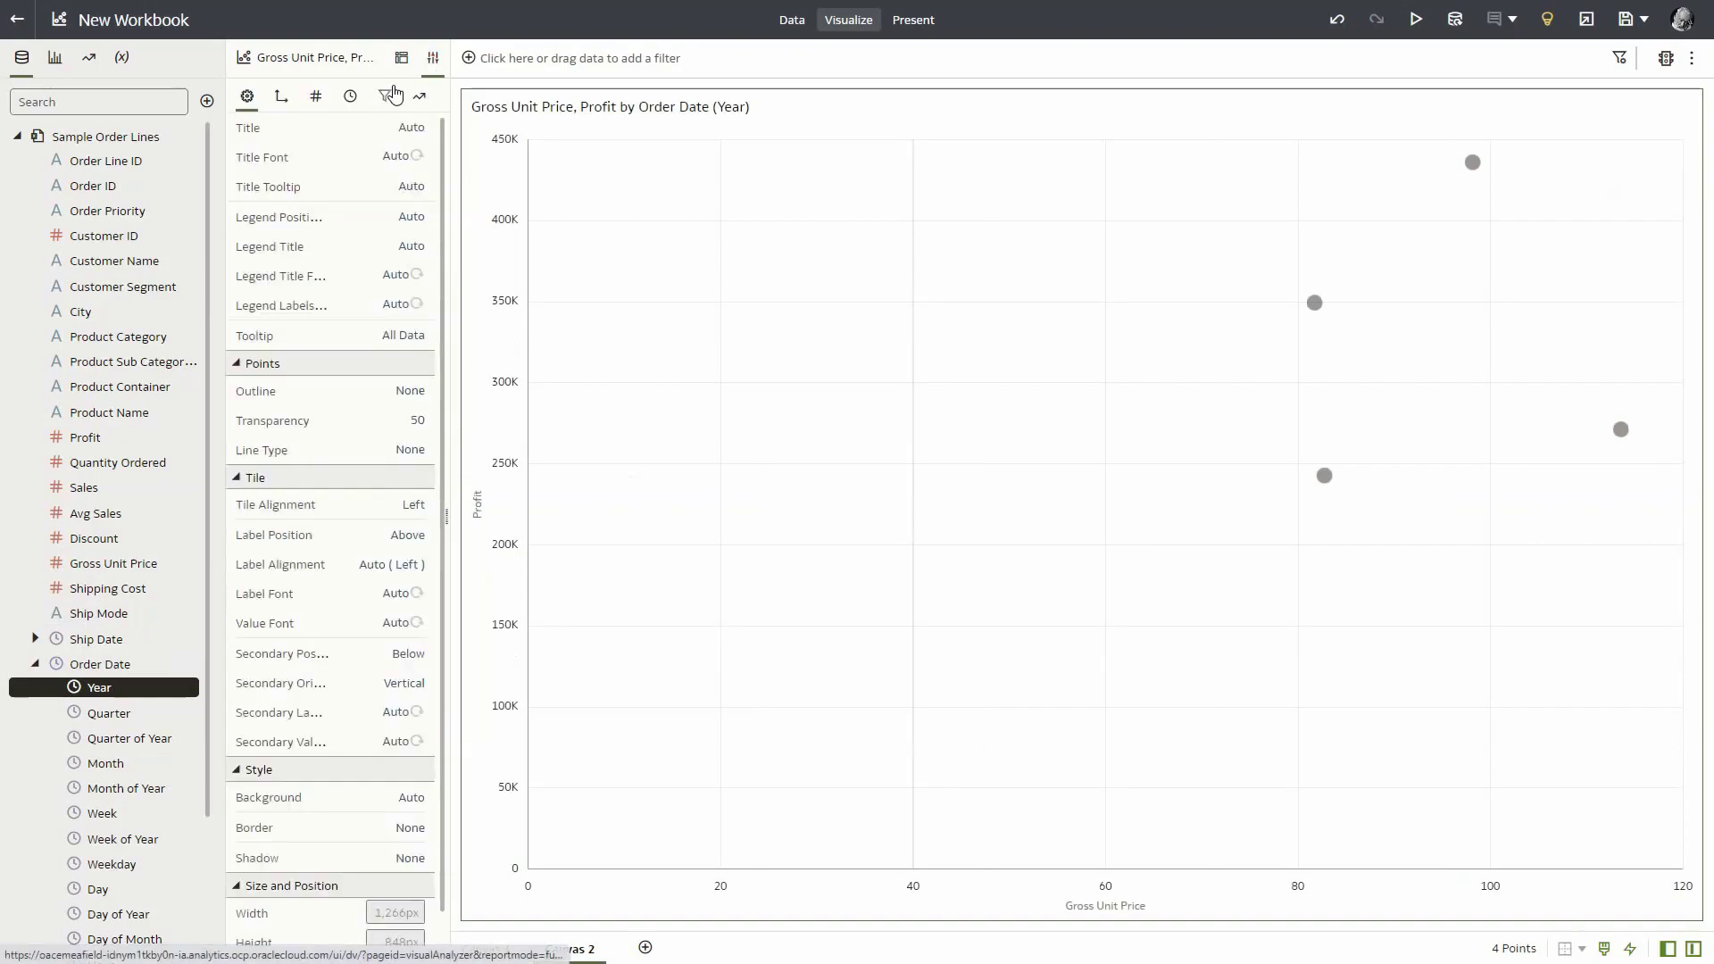
{"action": "left_click", "coordinate": [317, 98]}
{"action": "left_click", "coordinate": [430, 128]}
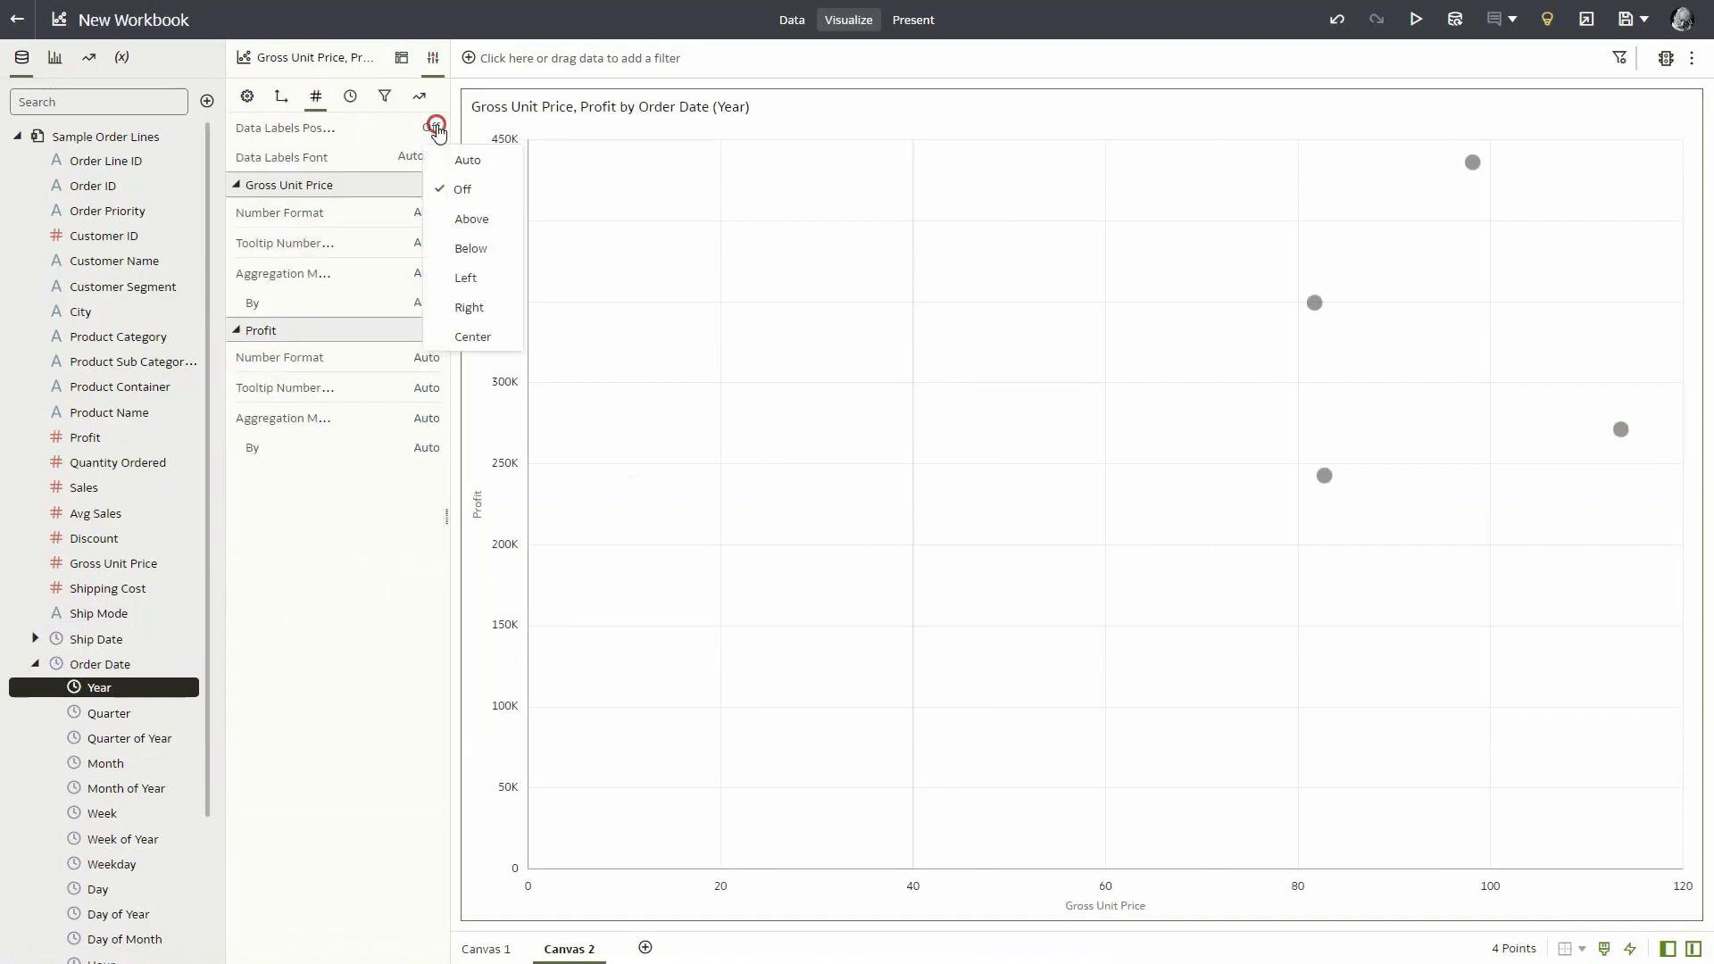
{"action": "left_click", "coordinate": [471, 158]}
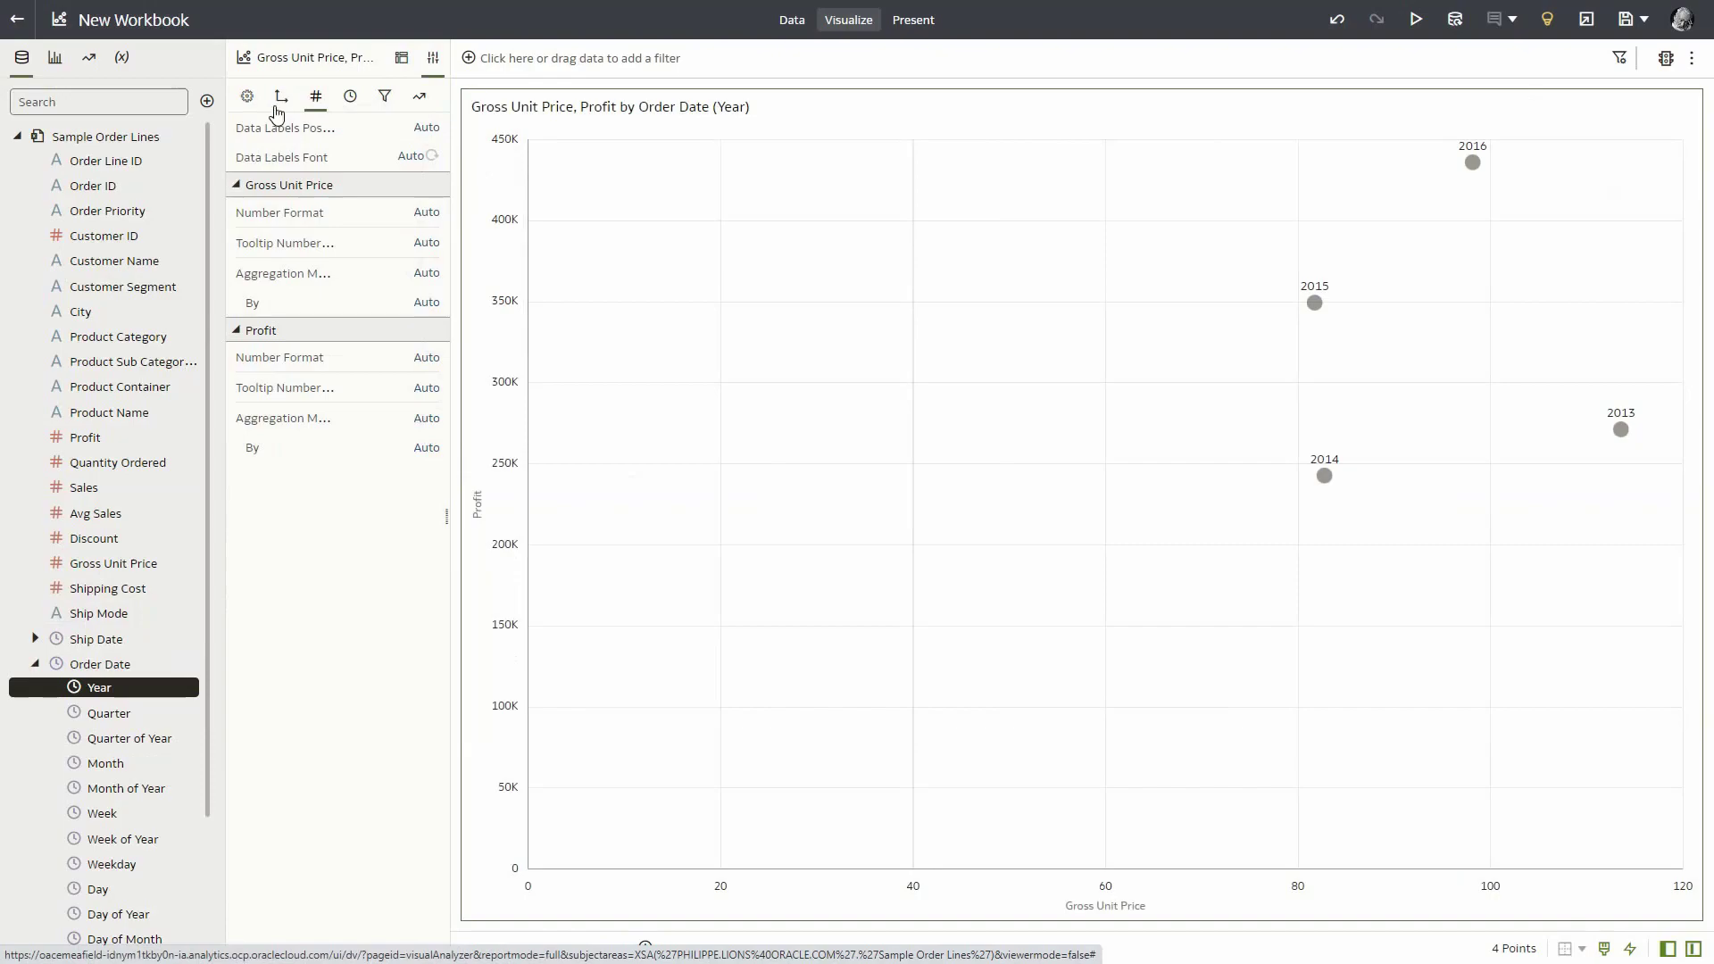
{"action": "left_click", "coordinate": [247, 96]}
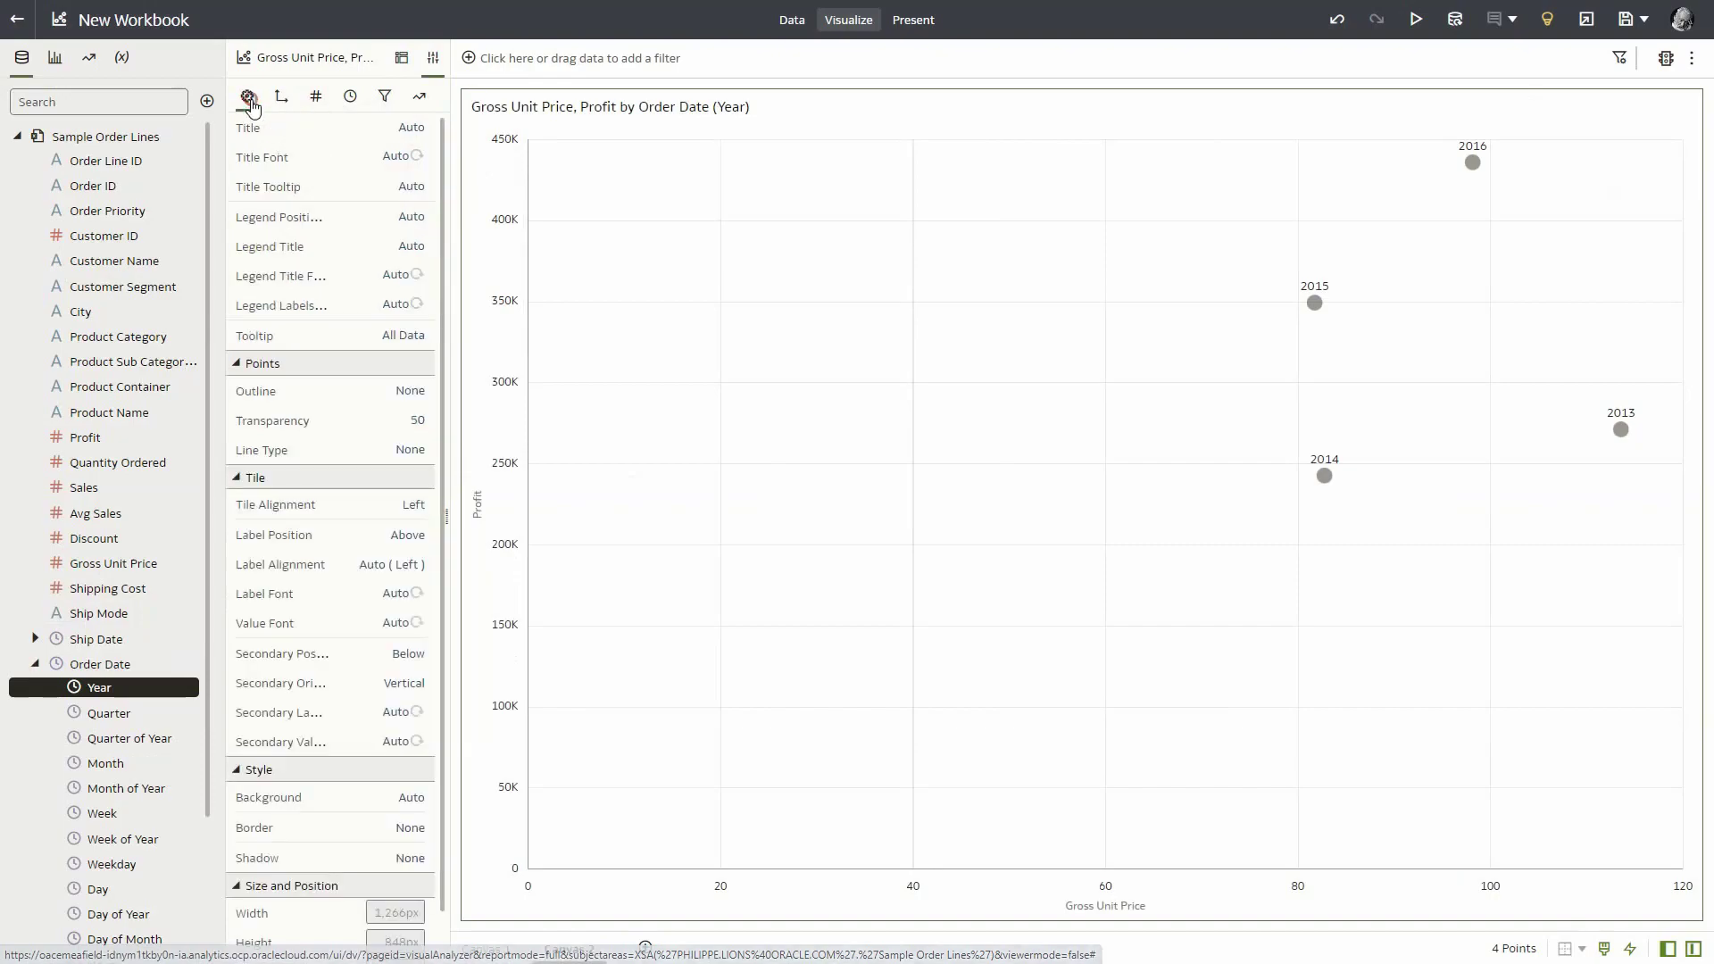
{"action": "left_click", "coordinate": [405, 393]}
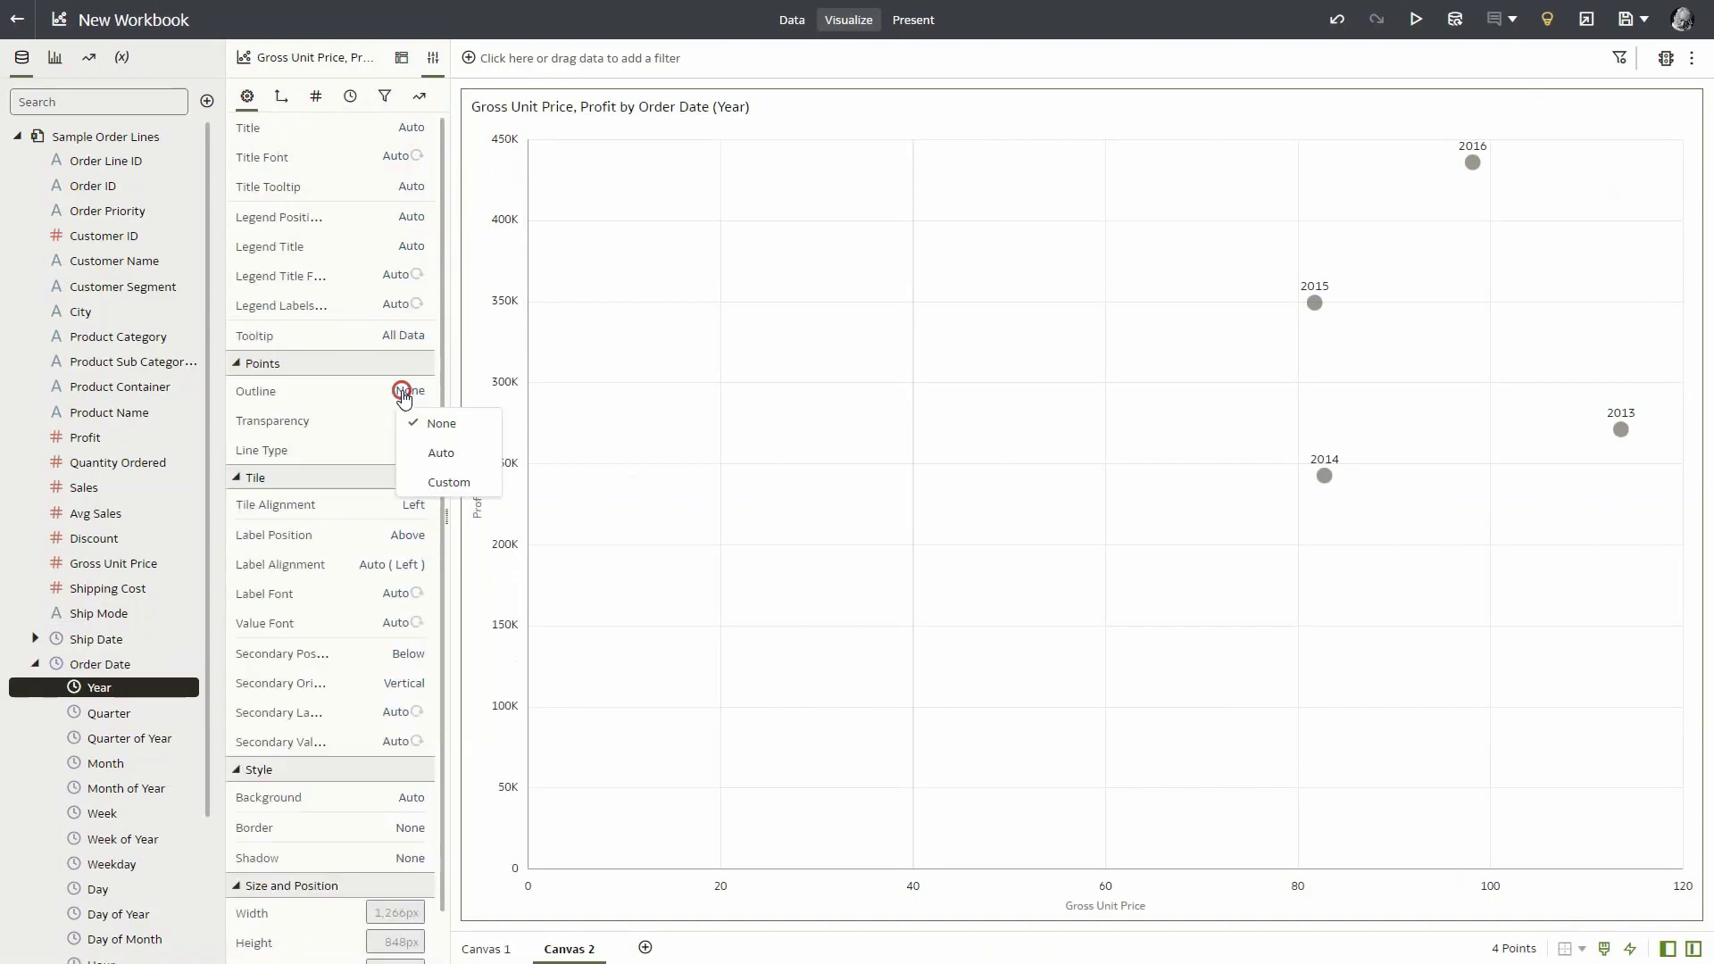
{"action": "left_click", "coordinate": [444, 455]}
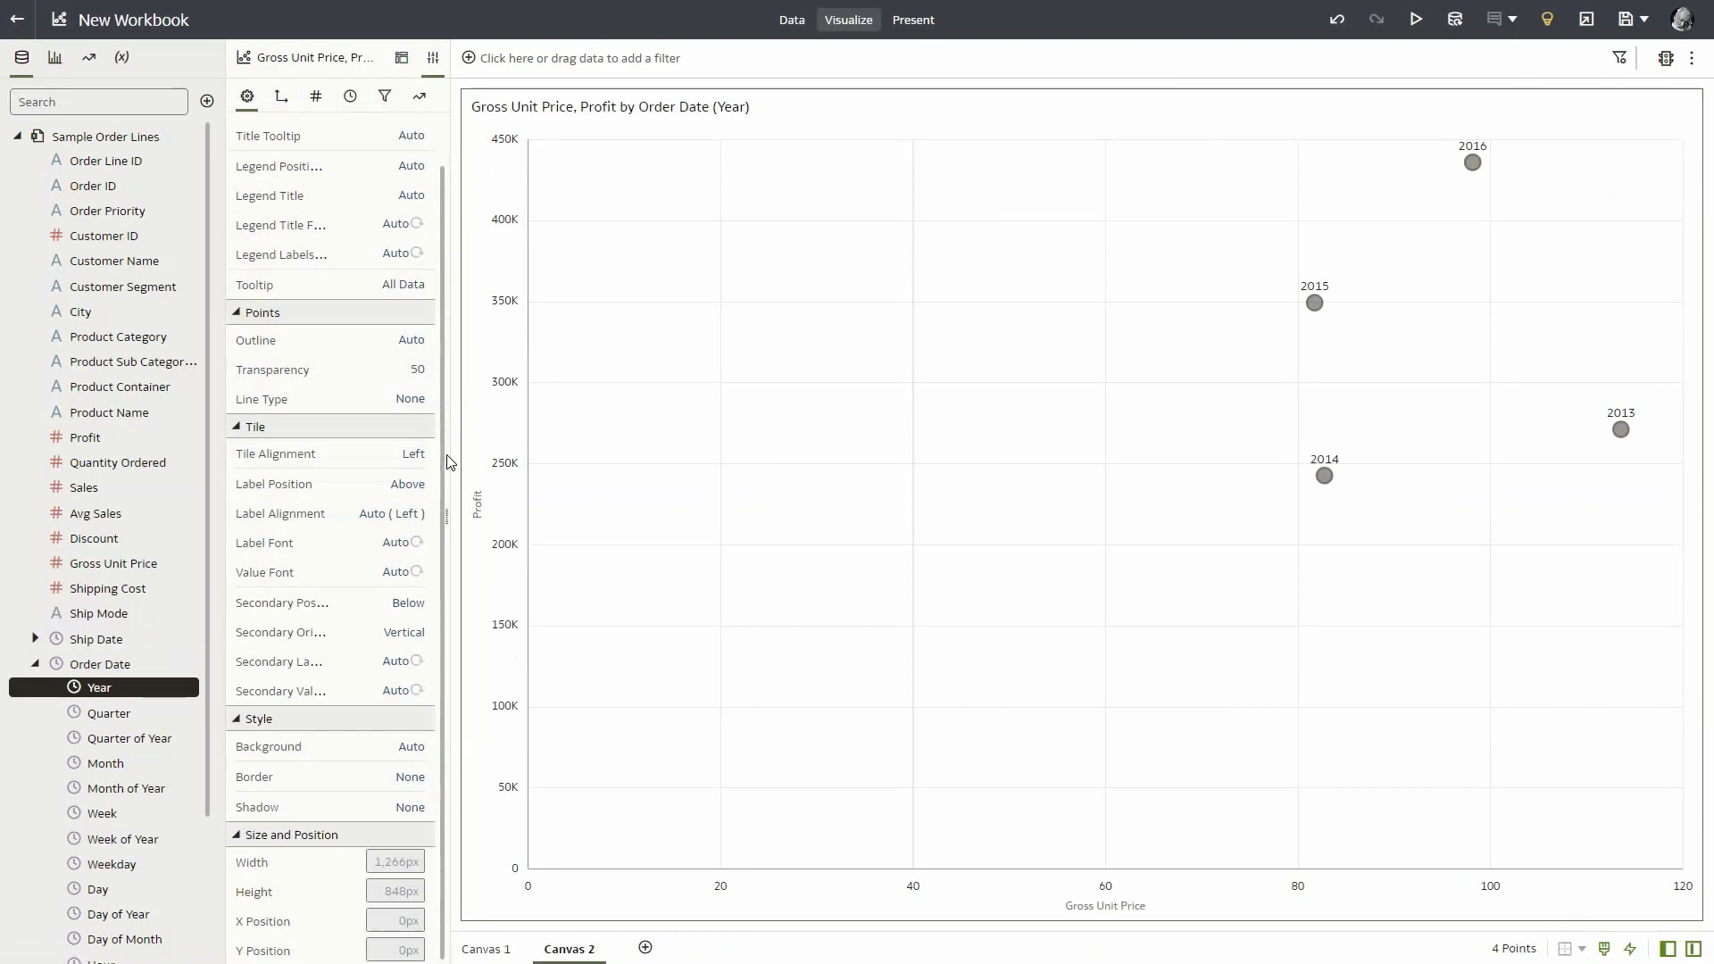
- Try Stepped and Straight line types, then settle on Curved connecting lines
{"action": "left_click", "coordinate": [411, 400]}
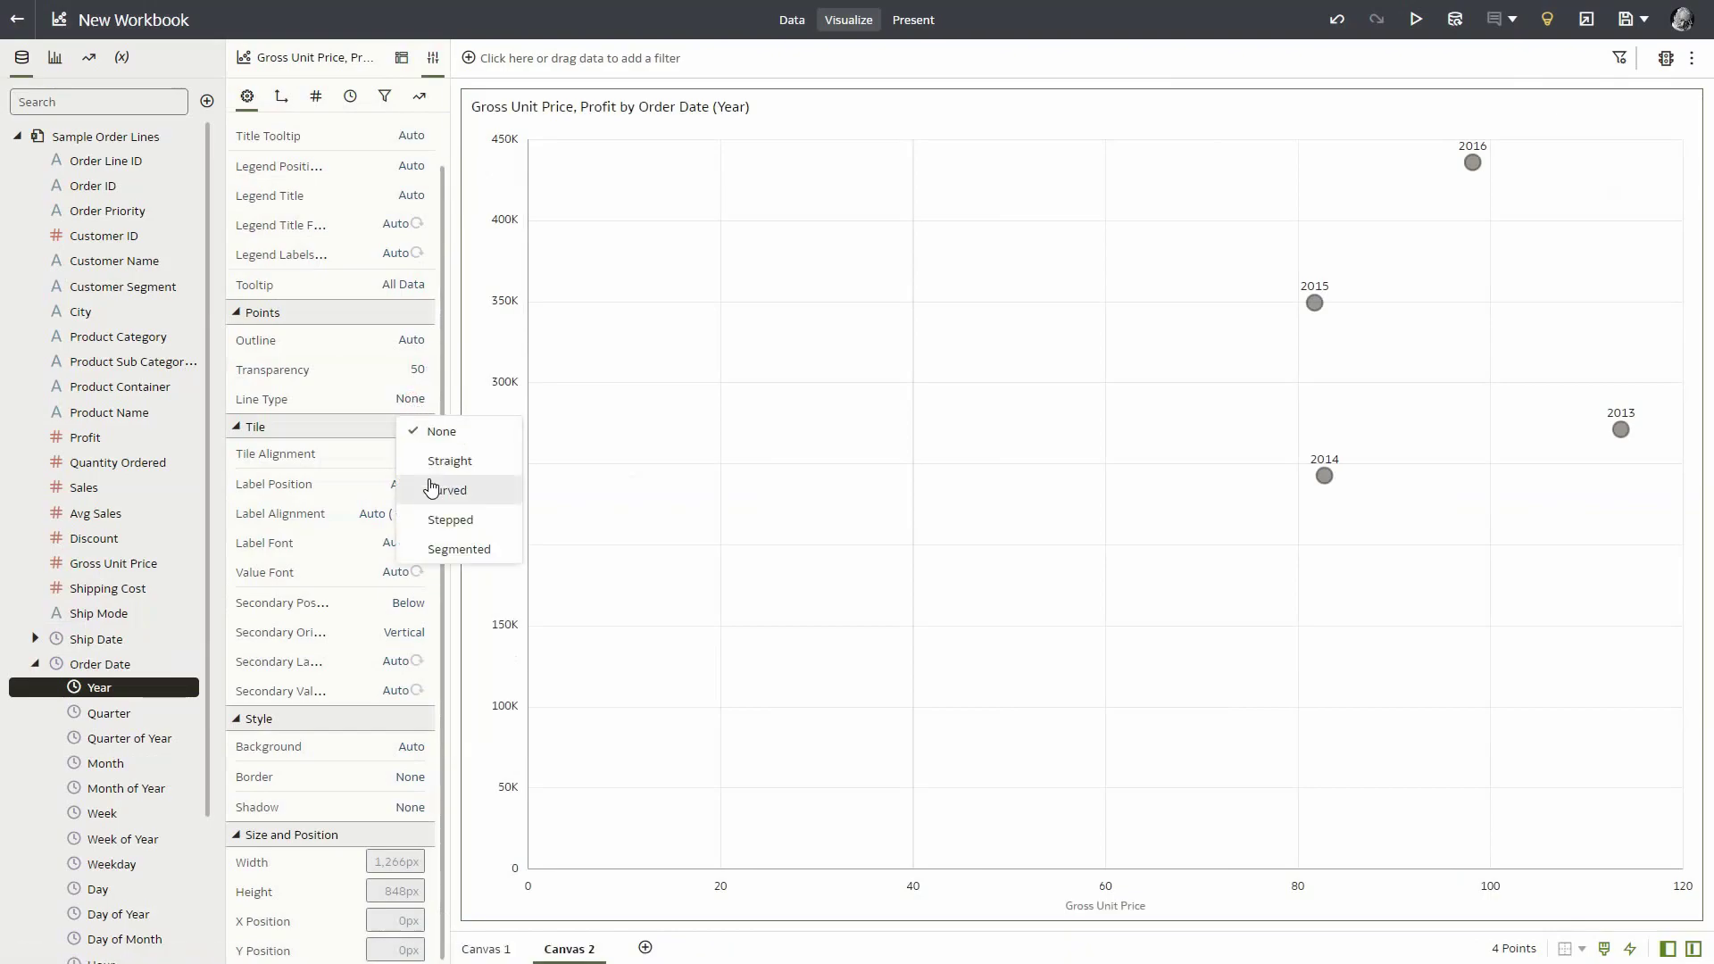
{"action": "left_click", "coordinate": [431, 520]}
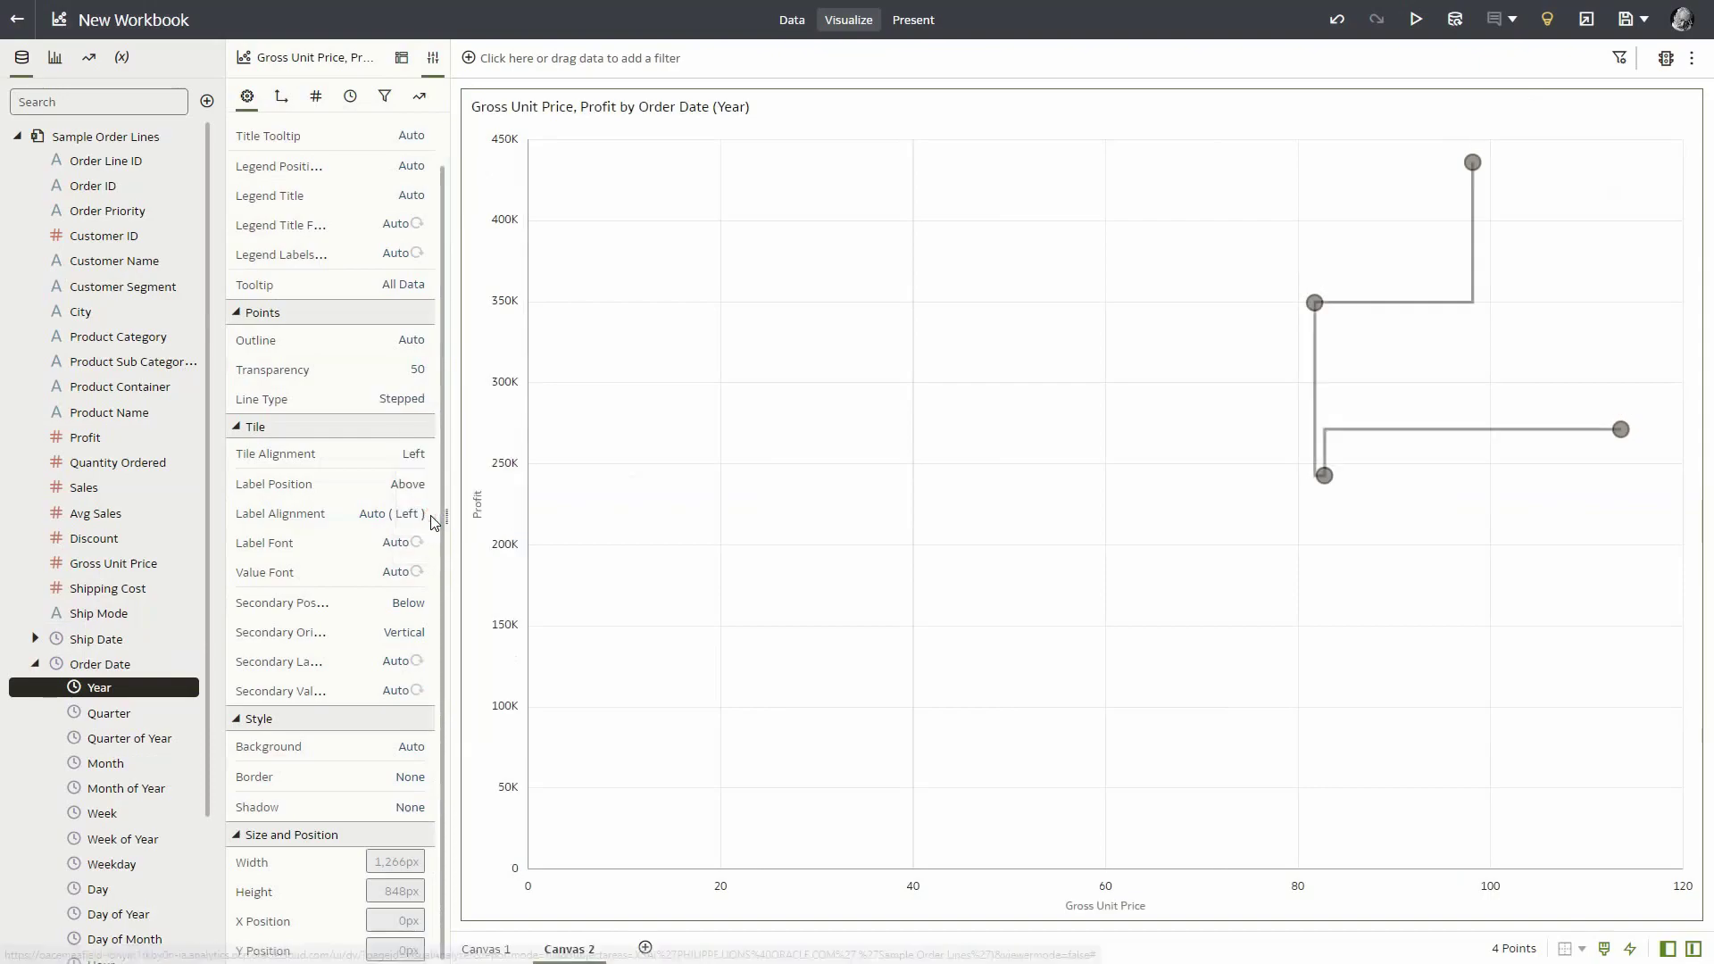
{"action": "left_click", "coordinate": [433, 401]}
{"action": "left_click", "coordinate": [431, 457]}
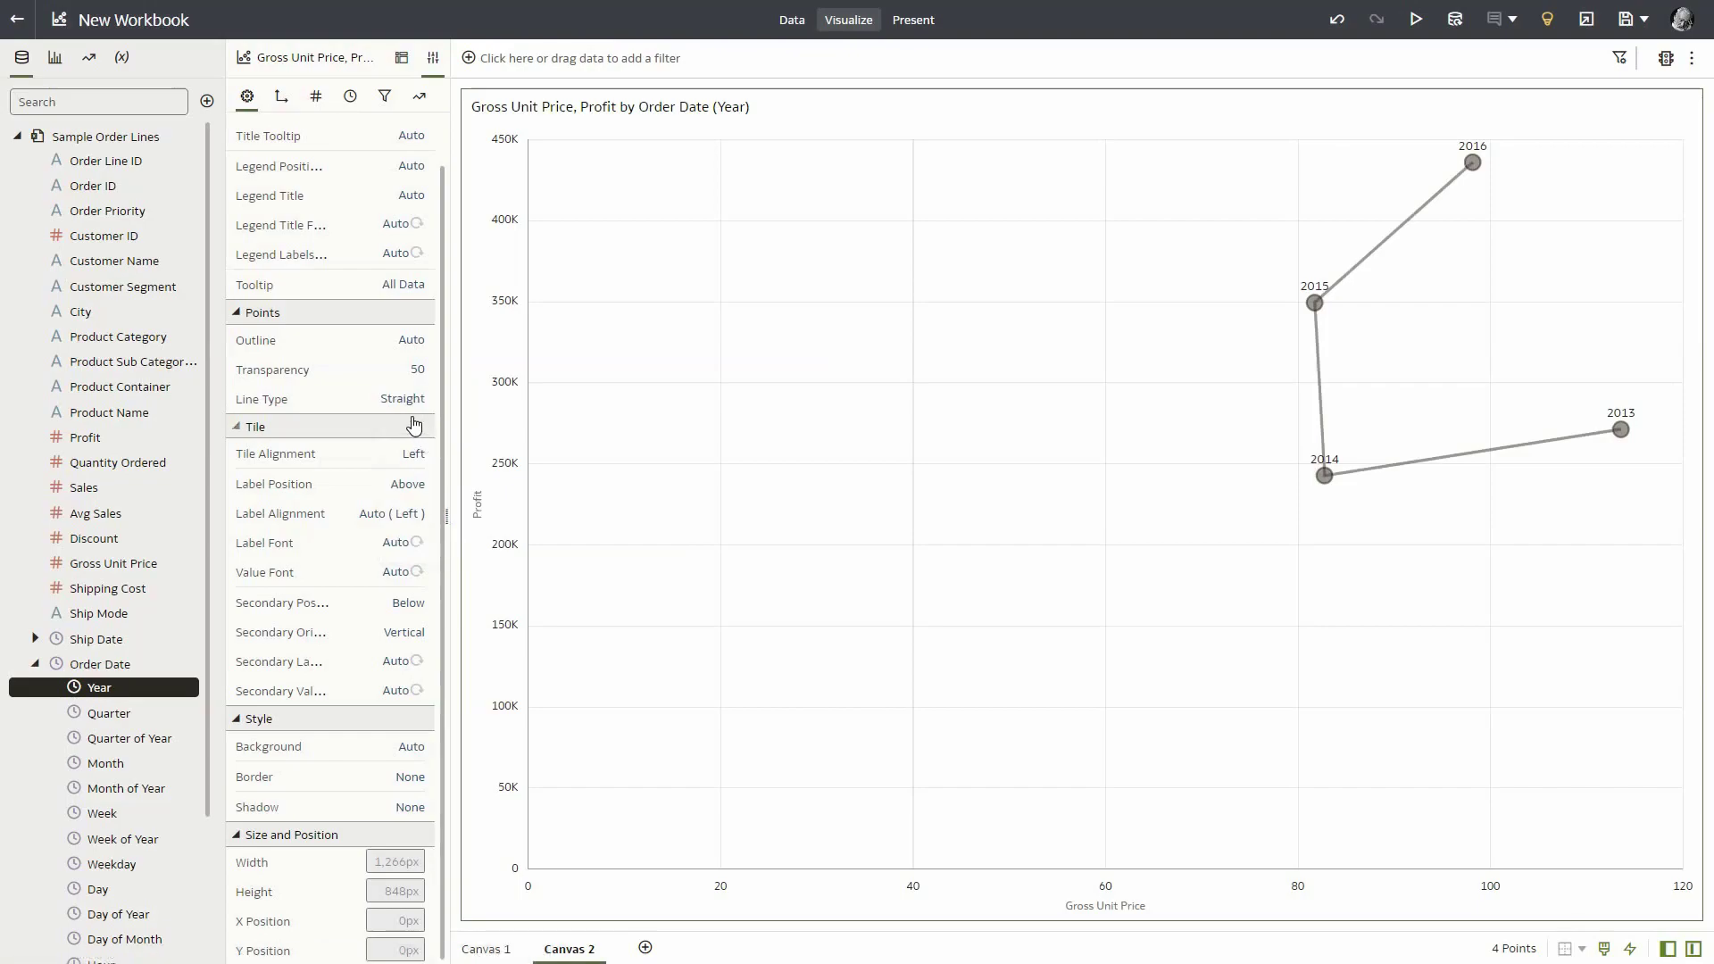
{"action": "left_click", "coordinate": [406, 399]}
{"action": "left_click", "coordinate": [431, 487]}
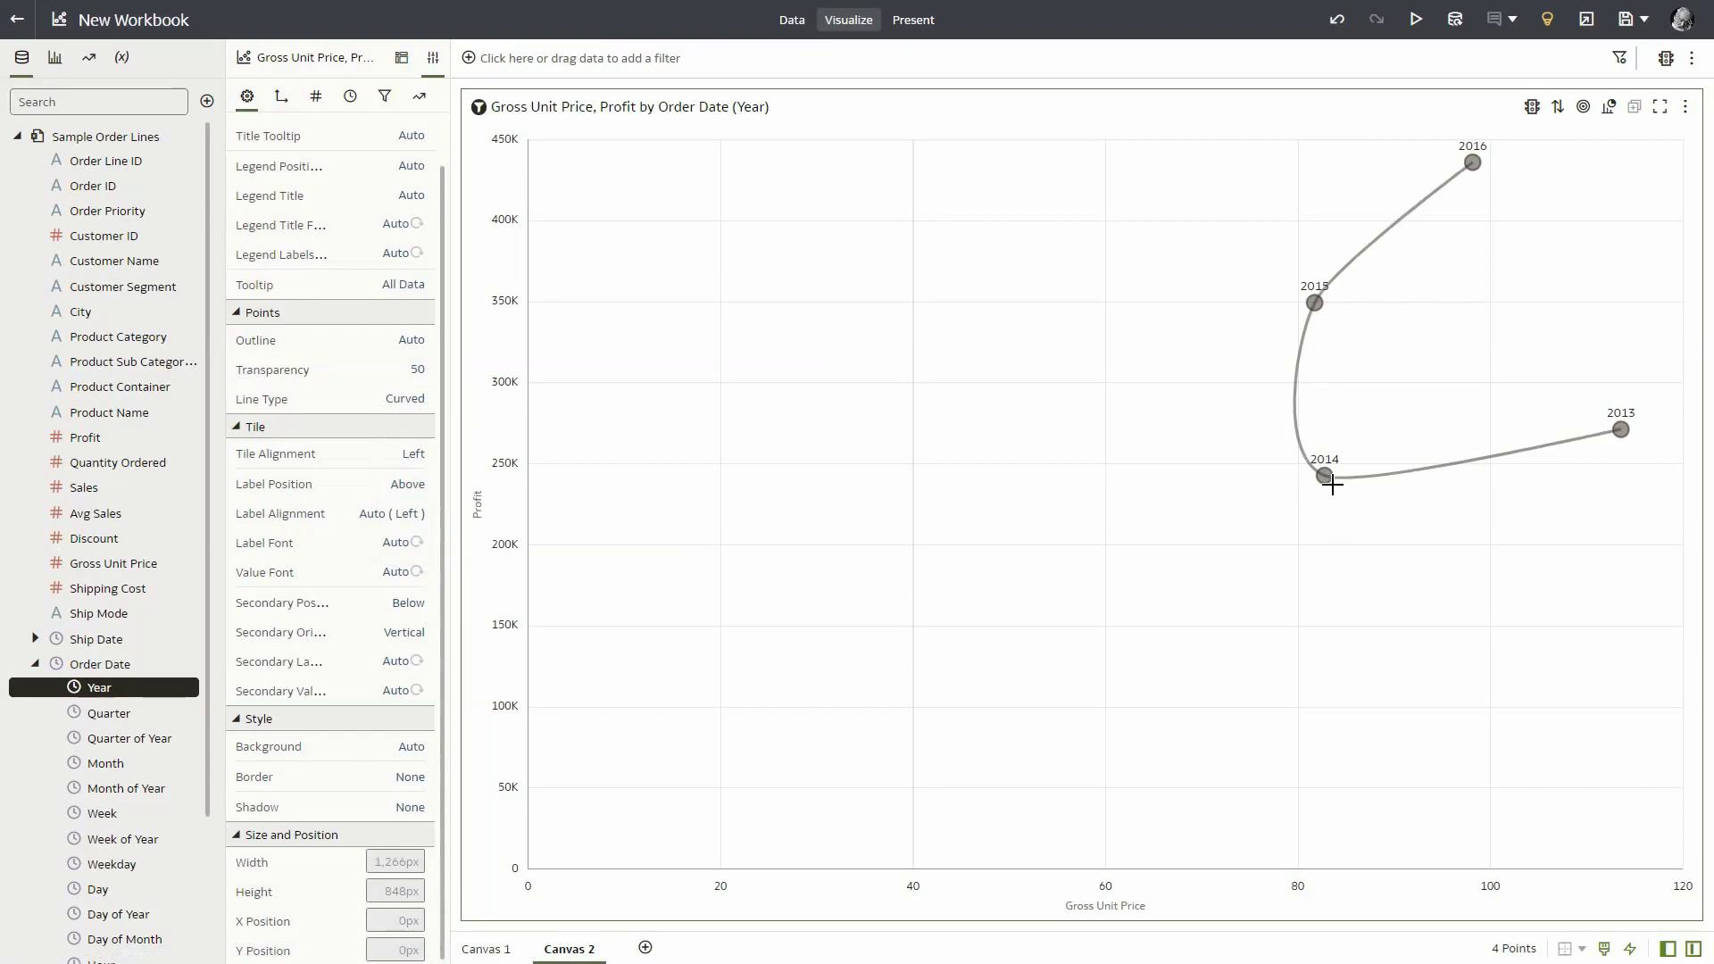
{"action": "mouse_move", "coordinate": [1323, 490]}
{"action": "mouse_move", "coordinate": [1316, 308]}
{"action": "mouse_move", "coordinate": [1479, 170]}
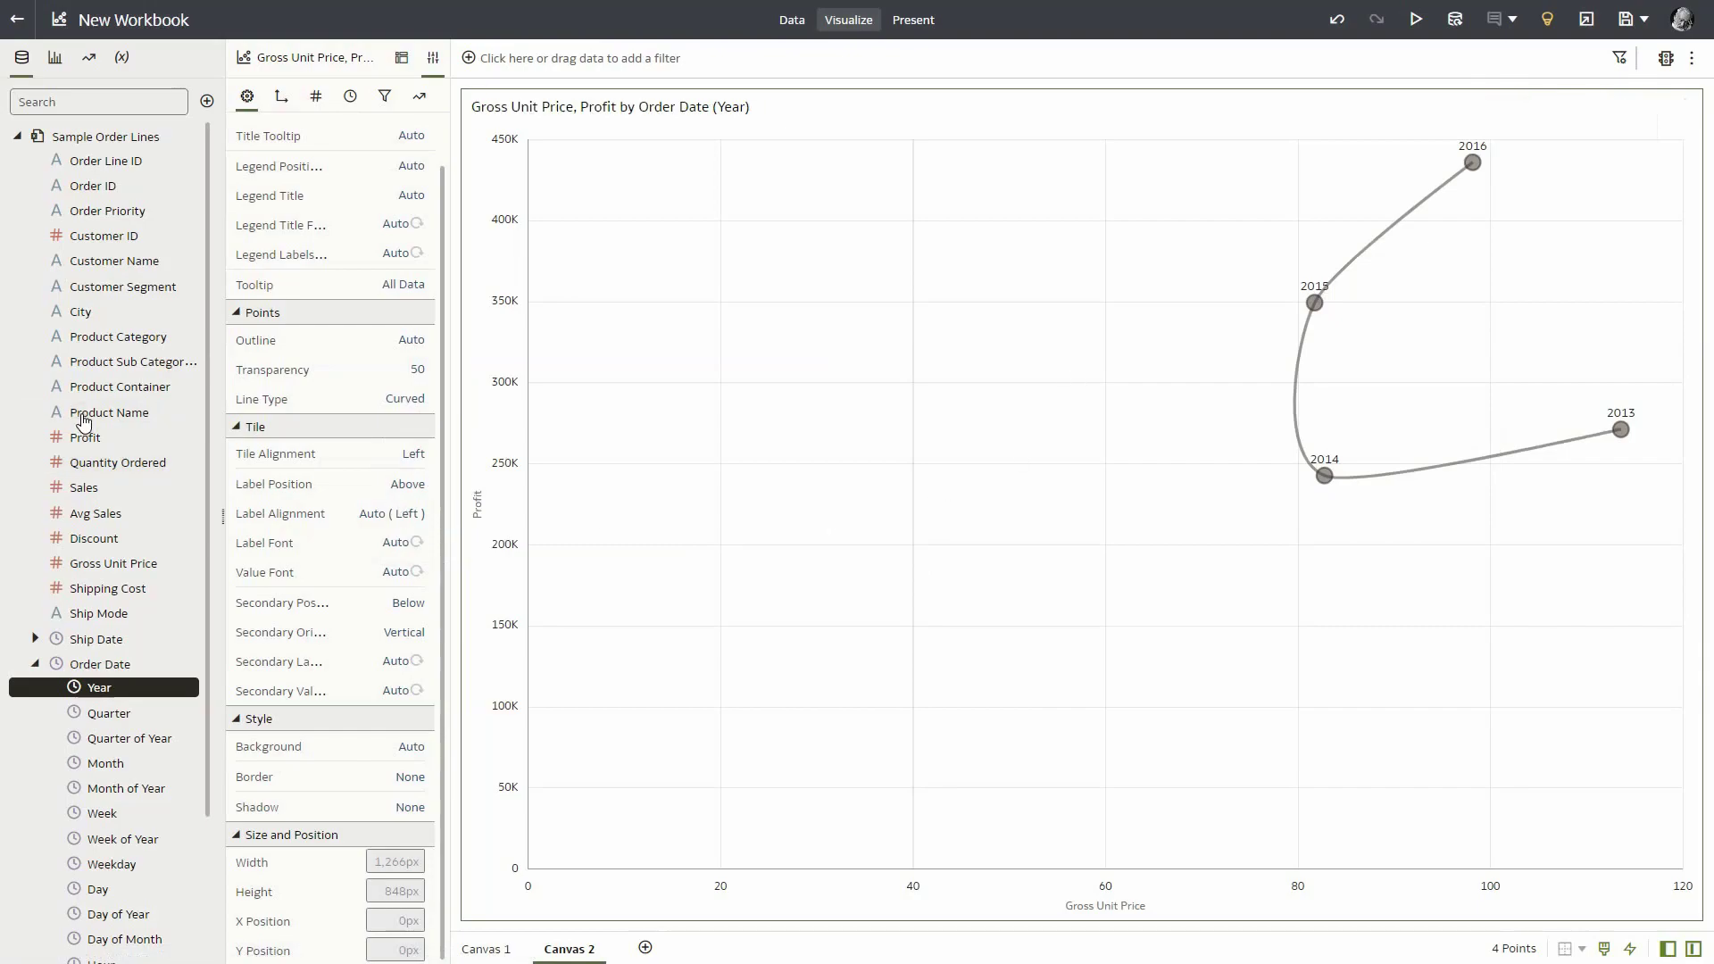
- Trellis the scatter into Customer Segment columns, remove Consumer, and colour by Customer Segment
{"action": "left_click_drag", "start_coordinate": [103, 295], "coordinate": [483, 48]}
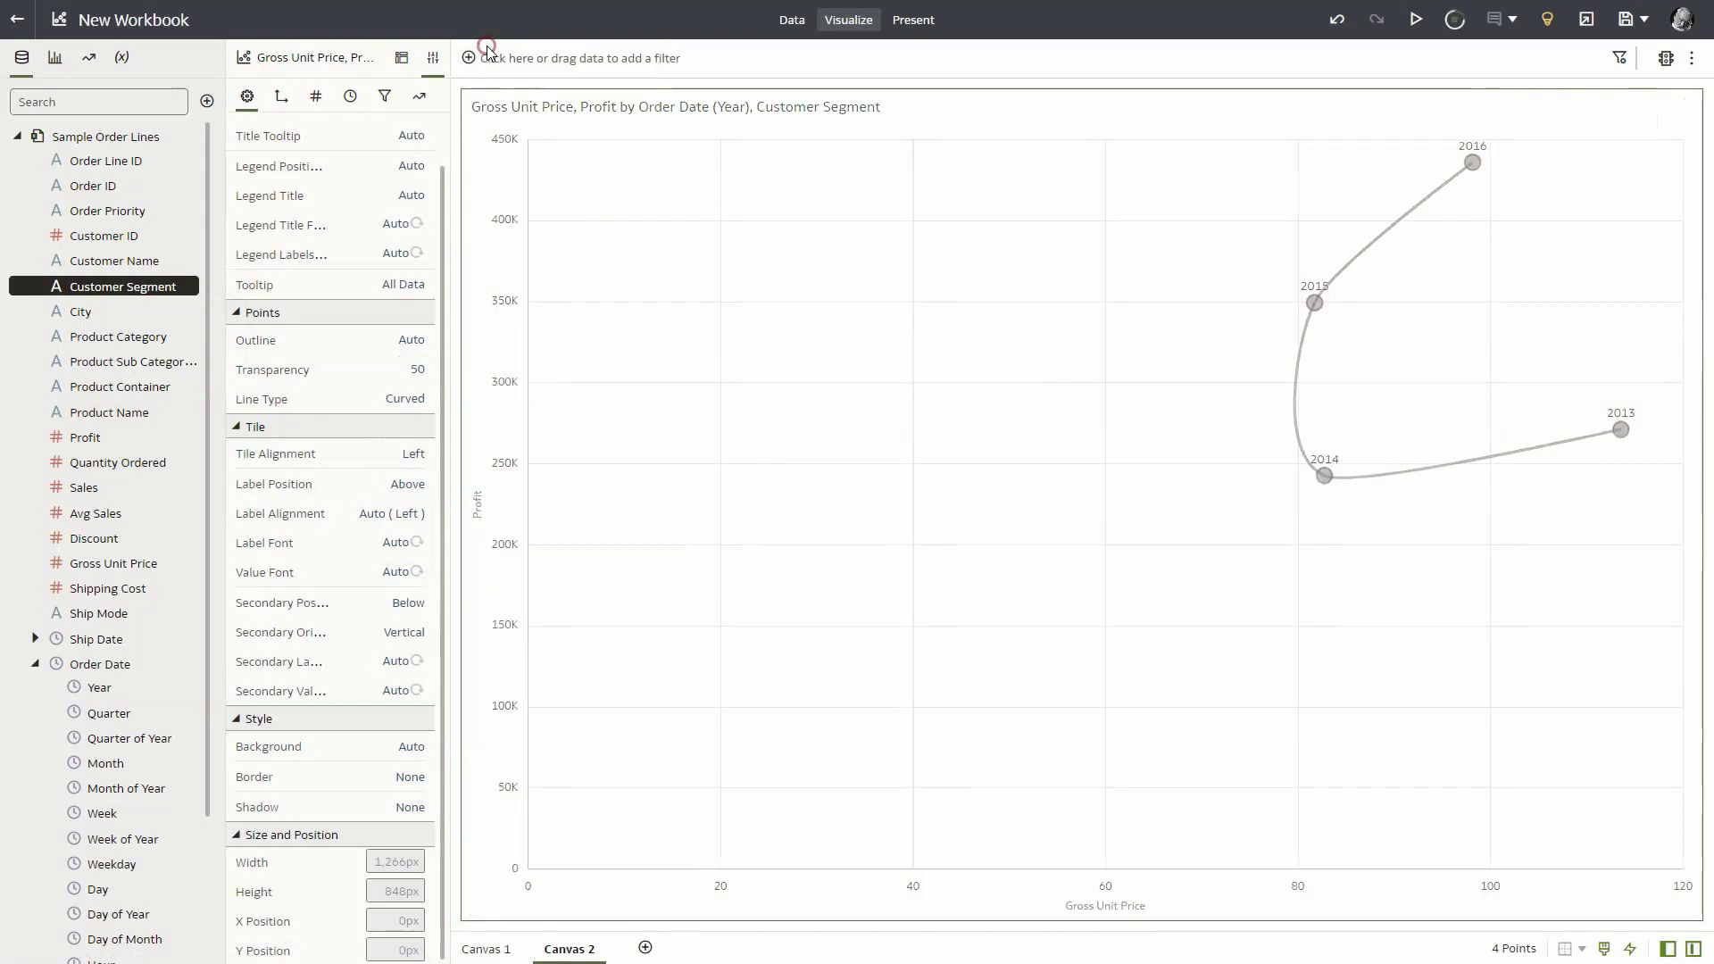
{"action": "left_click", "coordinate": [672, 140]}
{"action": "right_click", "coordinate": [673, 141]}
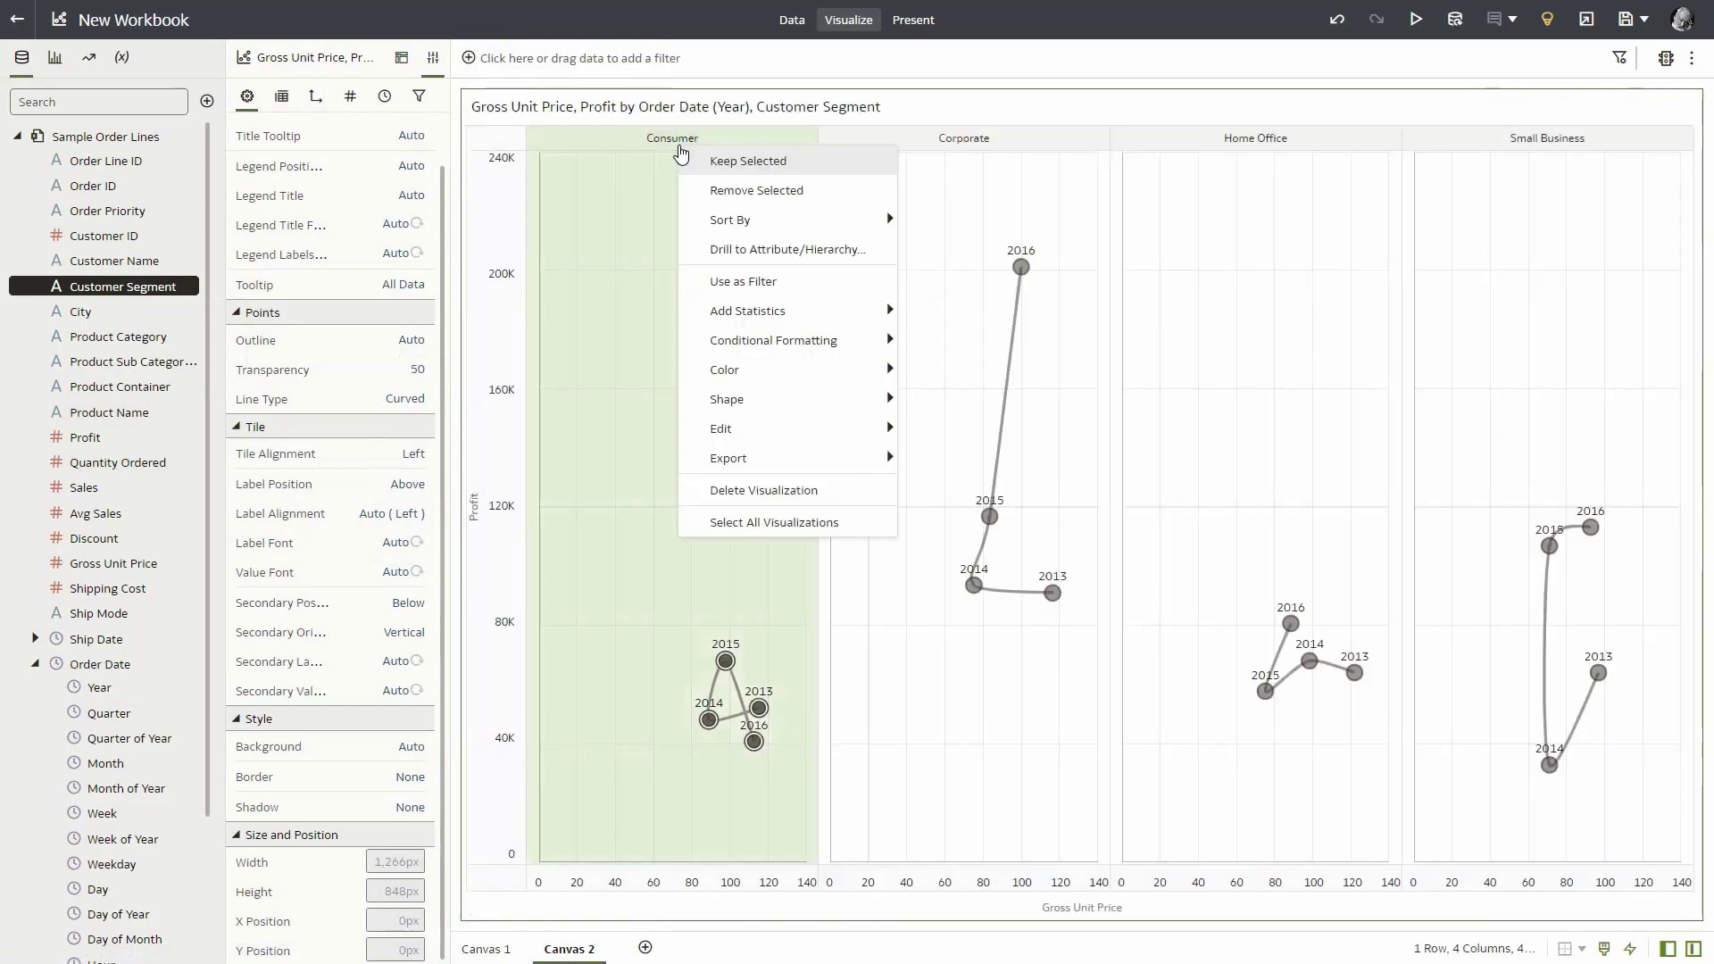
{"action": "left_click", "coordinate": [723, 183]}
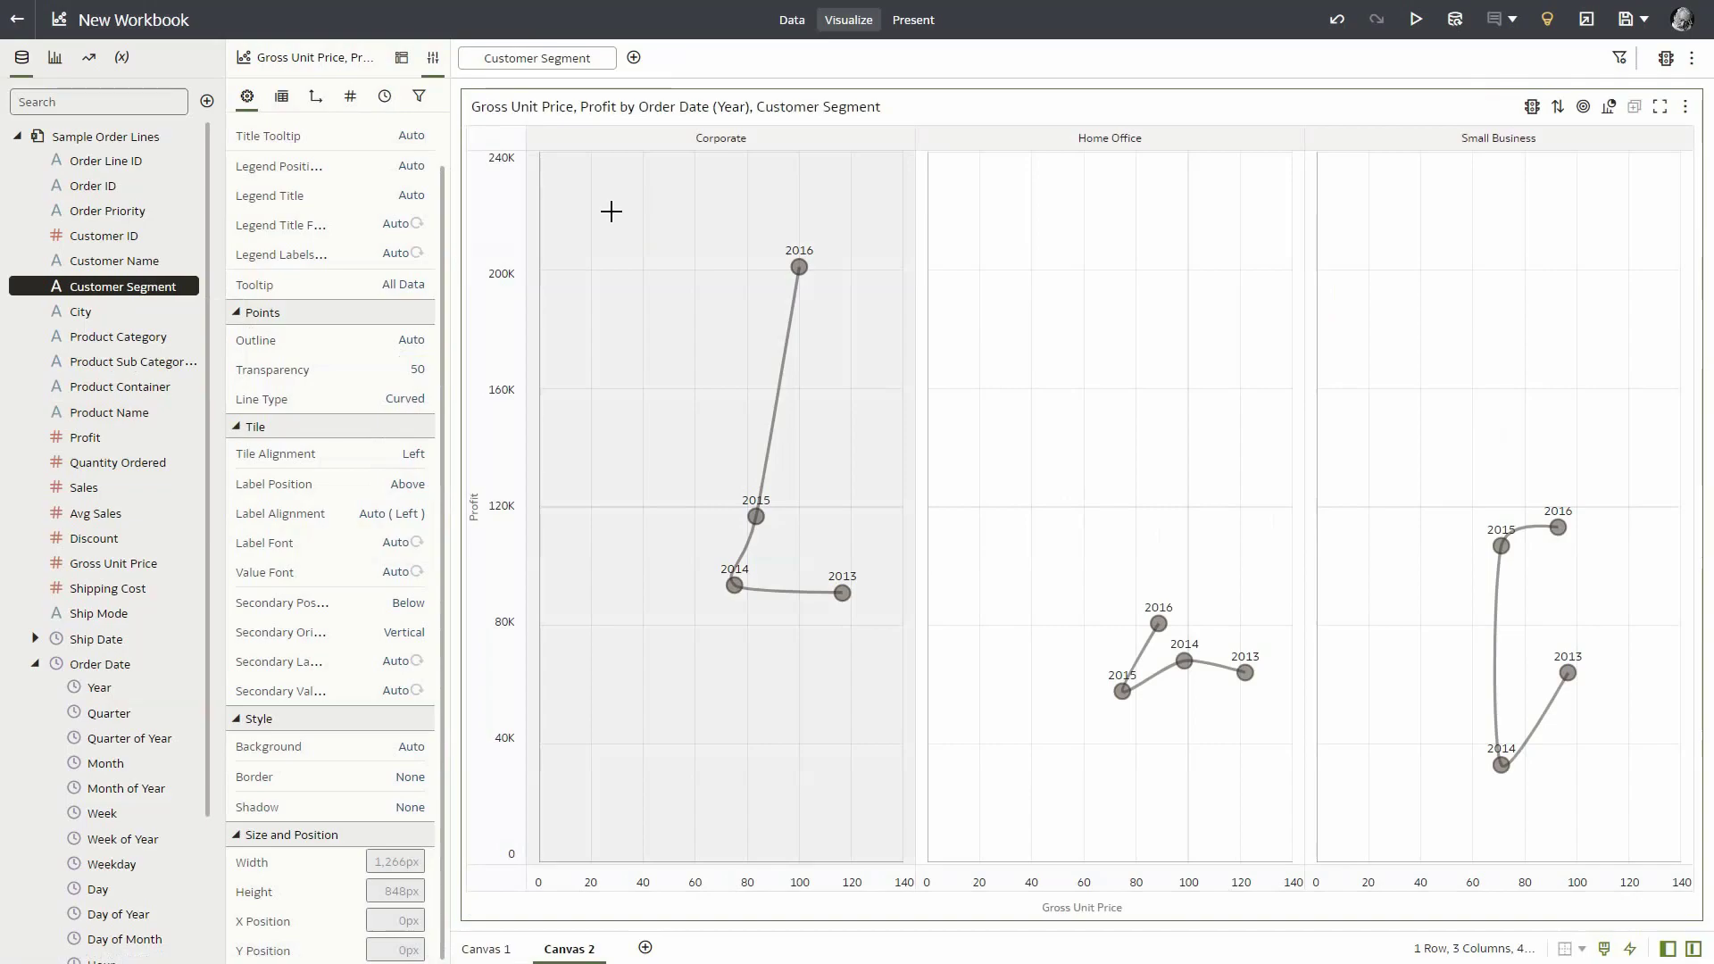
{"action": "left_click_drag", "start_coordinate": [161, 286], "coordinate": [1029, 474]}
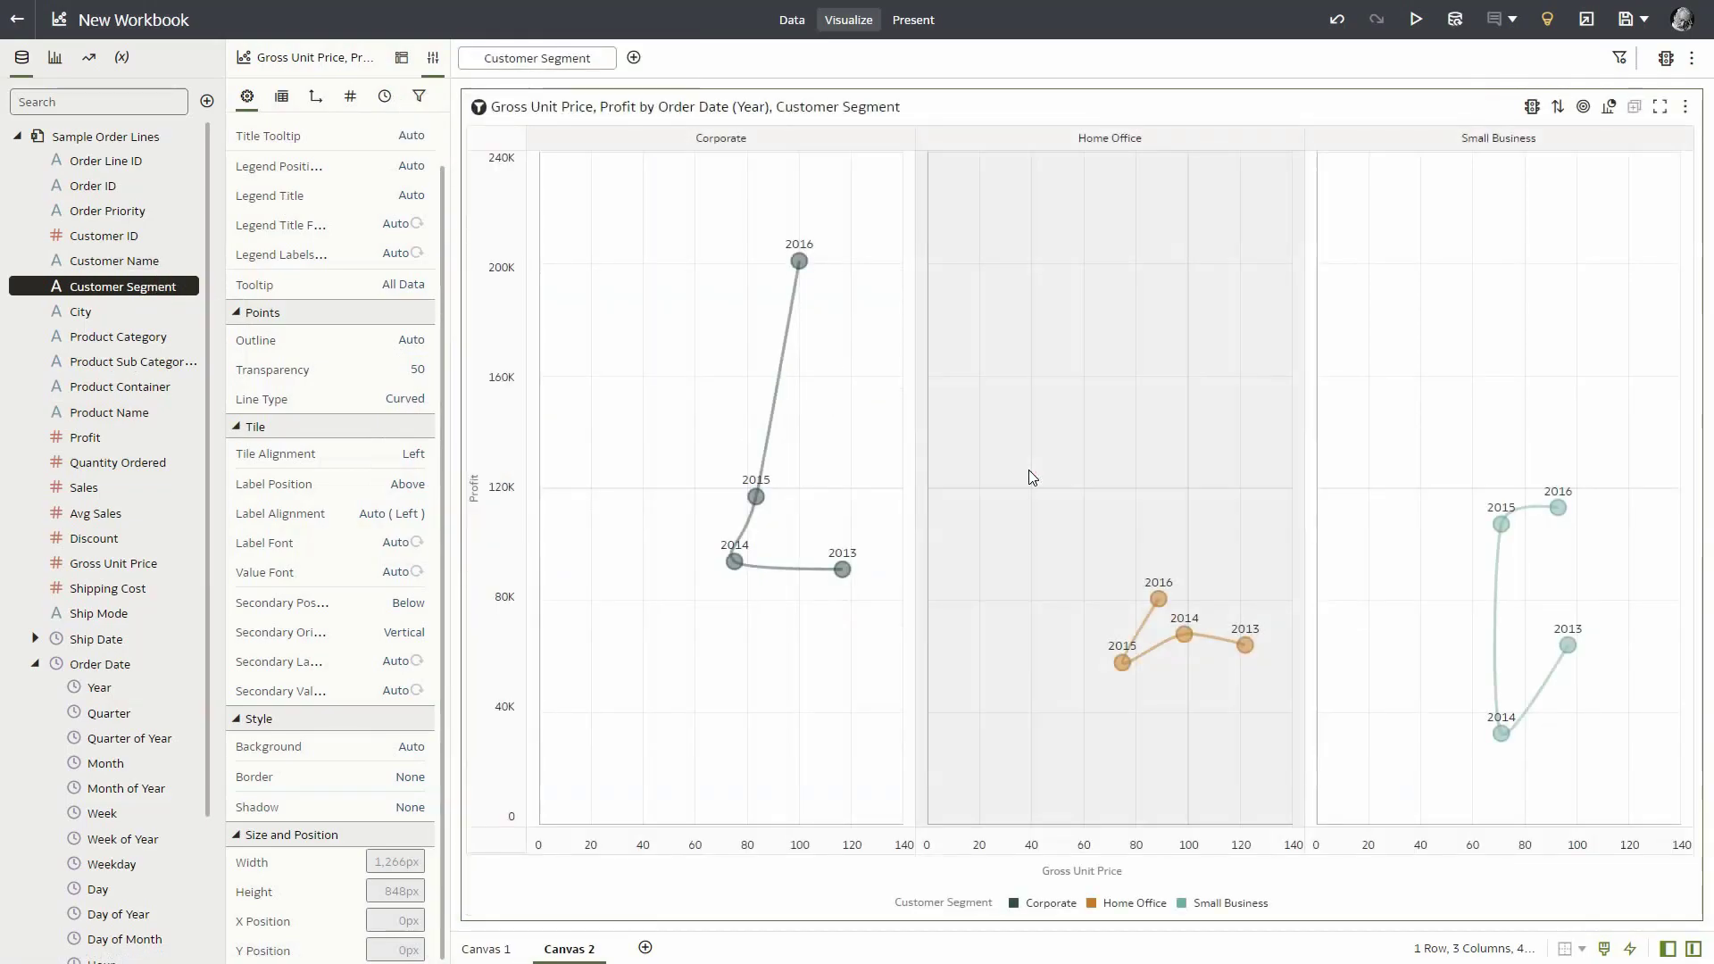